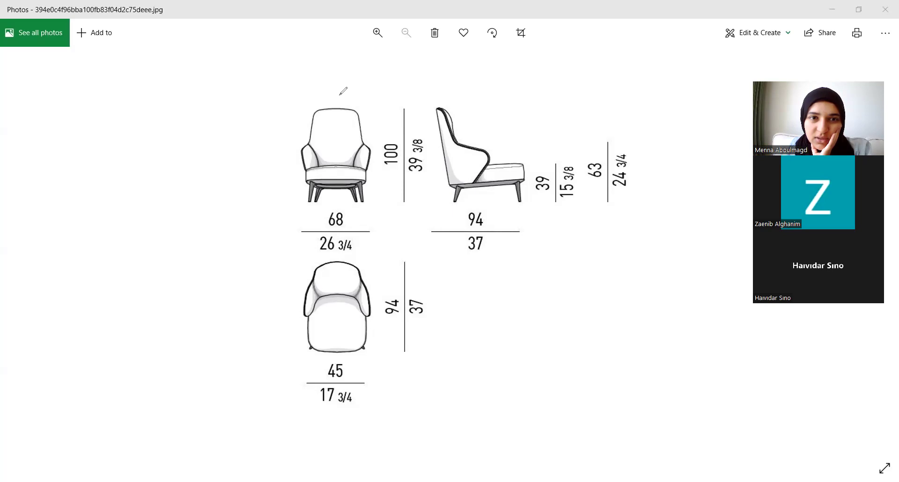
drag(305, 88, 366, 156)
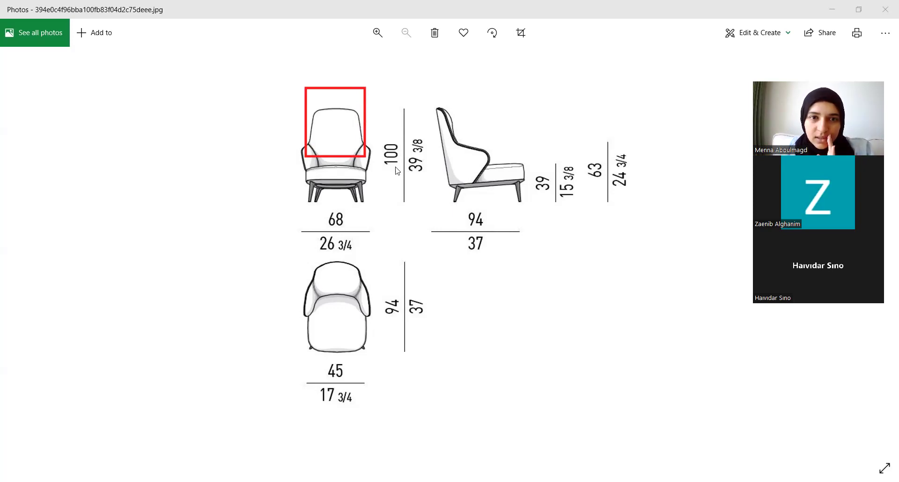
drag(379, 149, 384, 149)
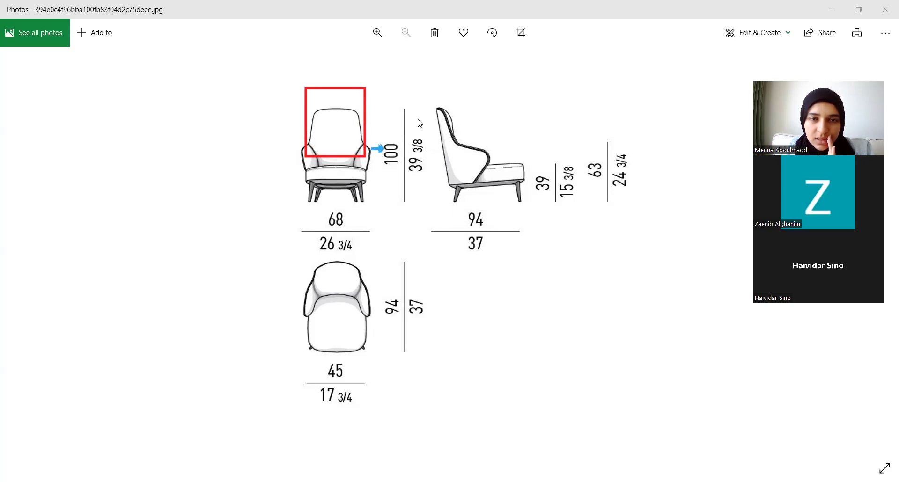
drag(373, 179, 384, 179)
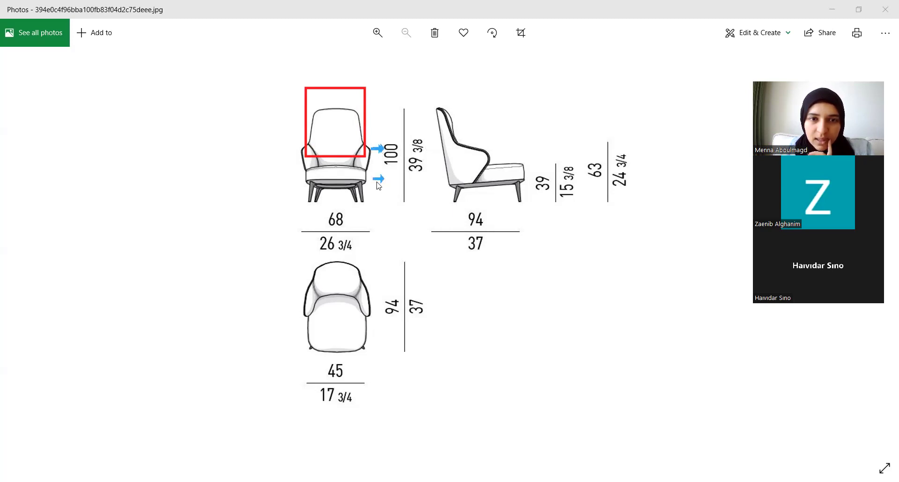
mouse_move(433, 97)
mouse_down()
mouse_move(445, 97)
mouse_move(447, 157)
mouse_up()
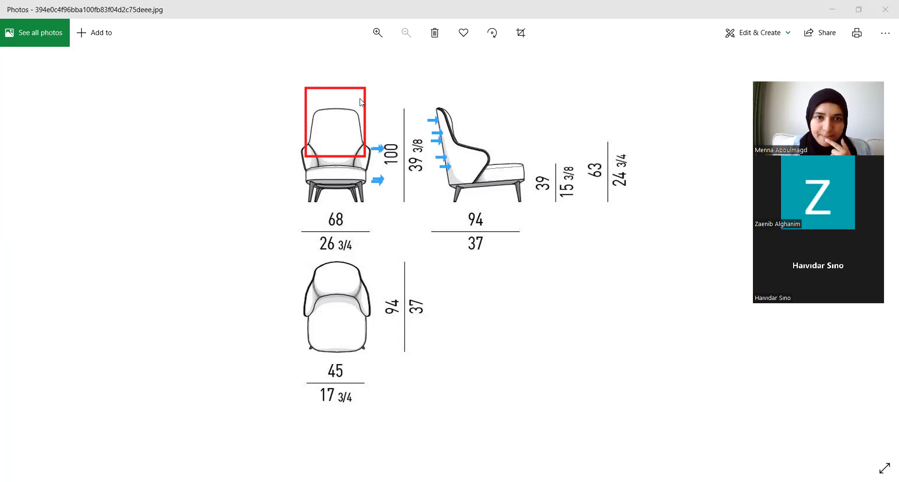
drag(57, 220, 32, 231)
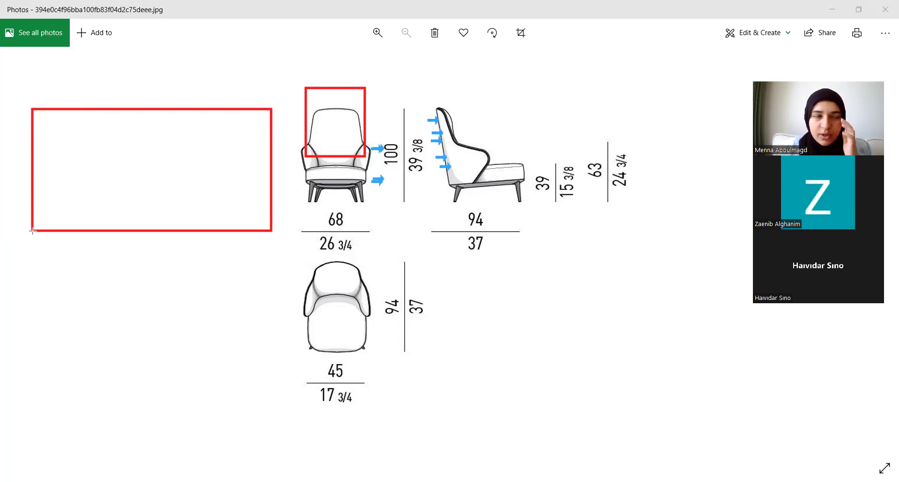
mouse_move(33, 231)
mouse_down()
mouse_move(14, 220)
mouse_move(22, 214)
mouse_up()
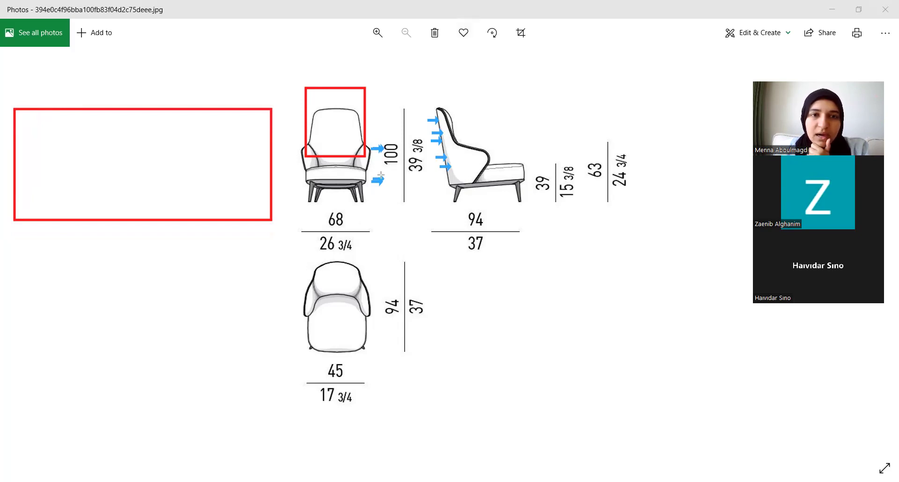
drag(308, 268, 369, 287)
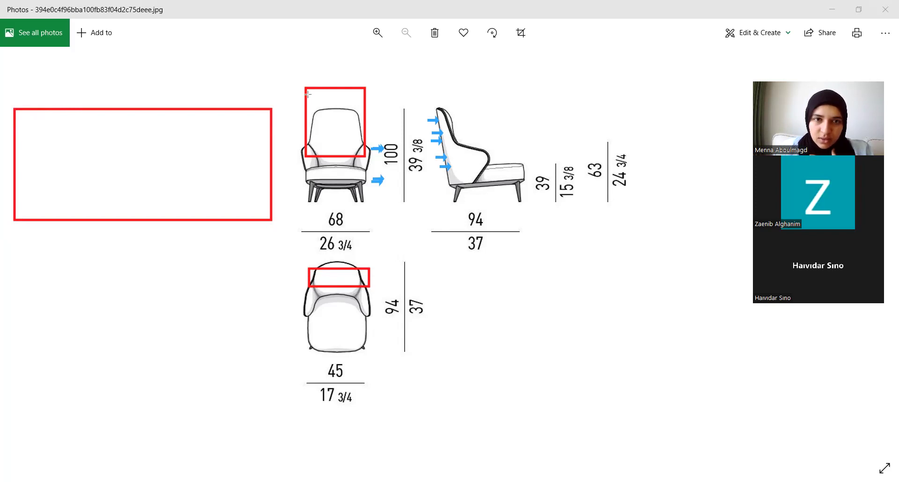
drag(374, 251, 347, 268)
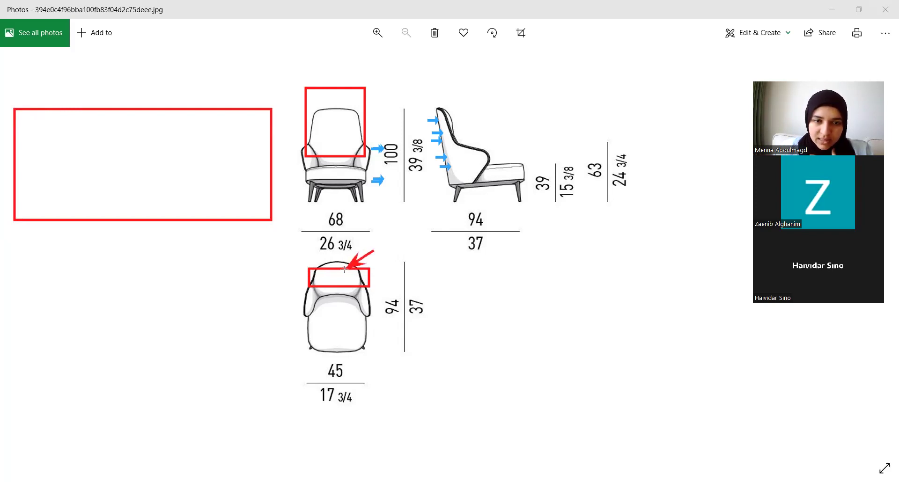
drag(383, 432, 350, 376)
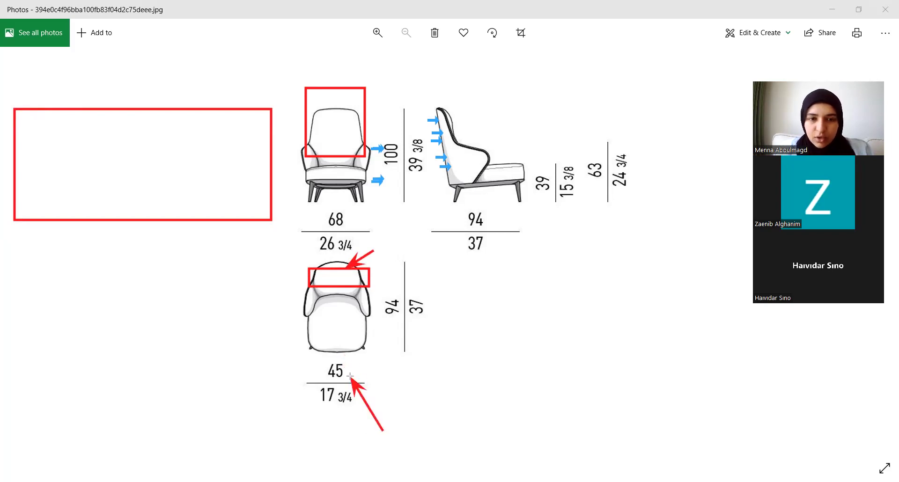
key(ctrl+z)
drag(374, 246, 319, 267)
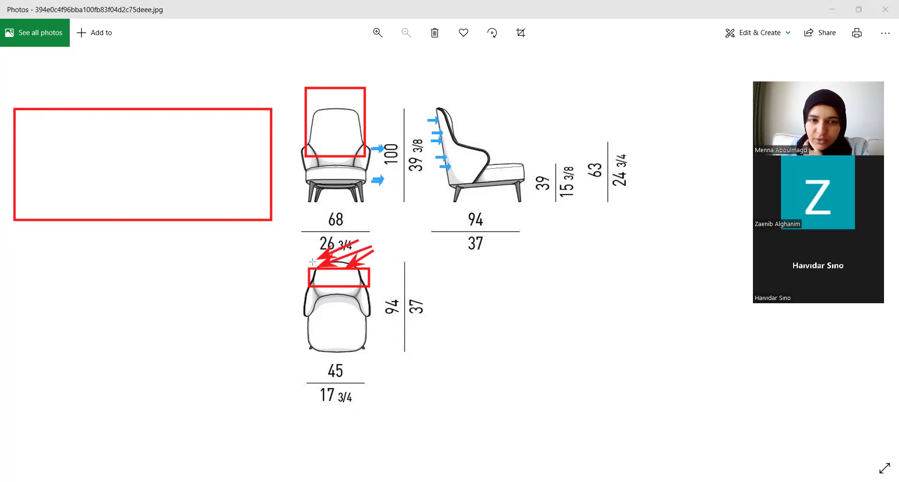
mouse_move(359, 241)
mouse_down()
mouse_move(339, 265)
mouse_move(320, 258)
mouse_up()
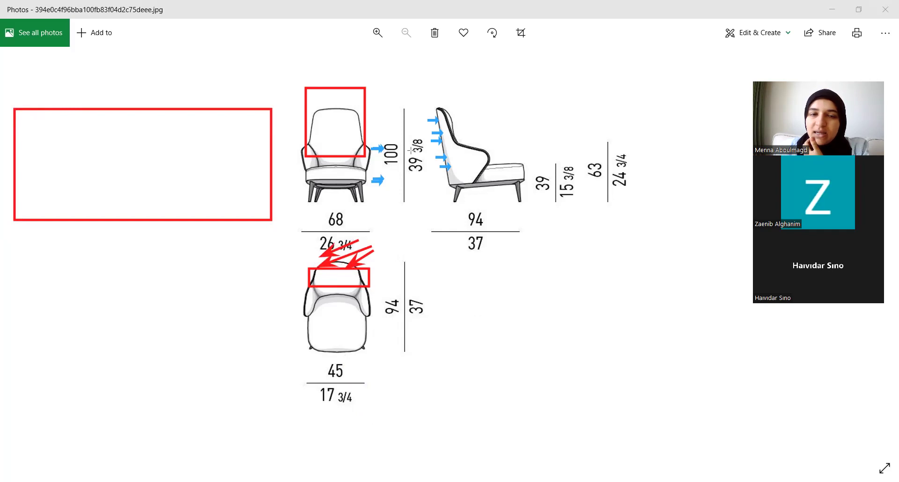
drag(414, 152, 444, 154)
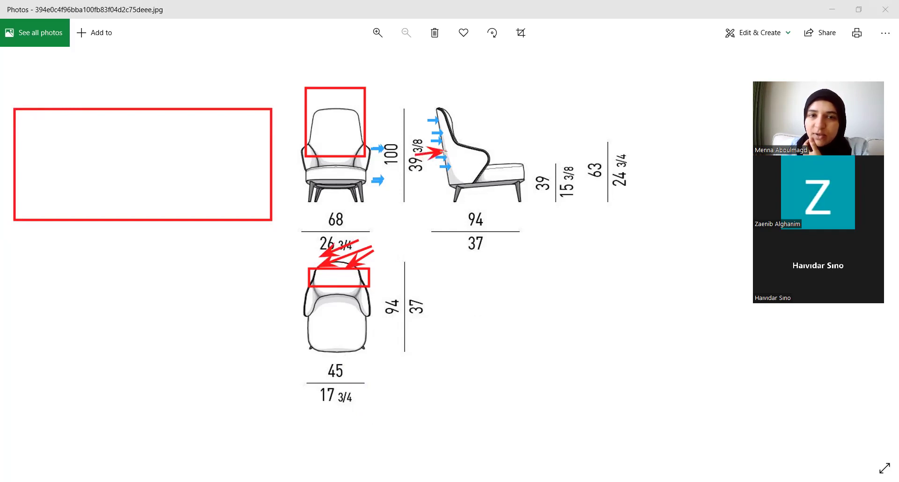
drag(415, 129, 442, 132)
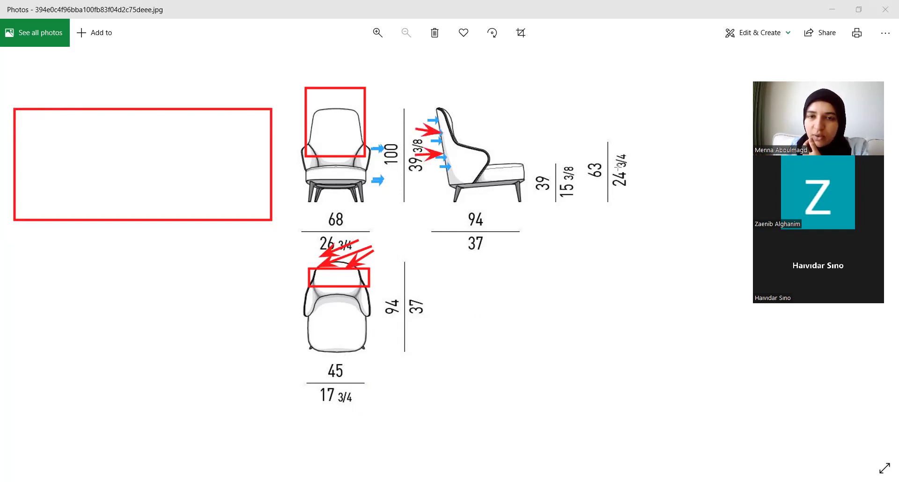
drag(703, 156, 520, 170)
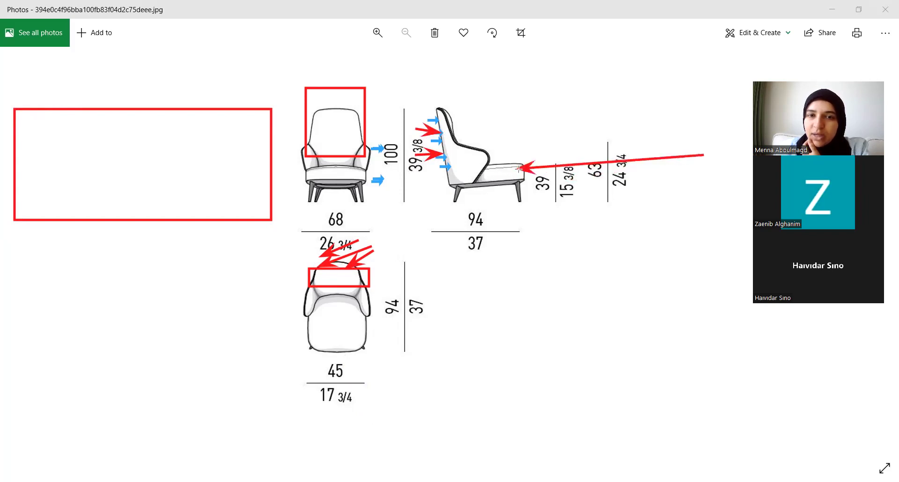
drag(520, 170, 497, 180)
key(ctrl+z)
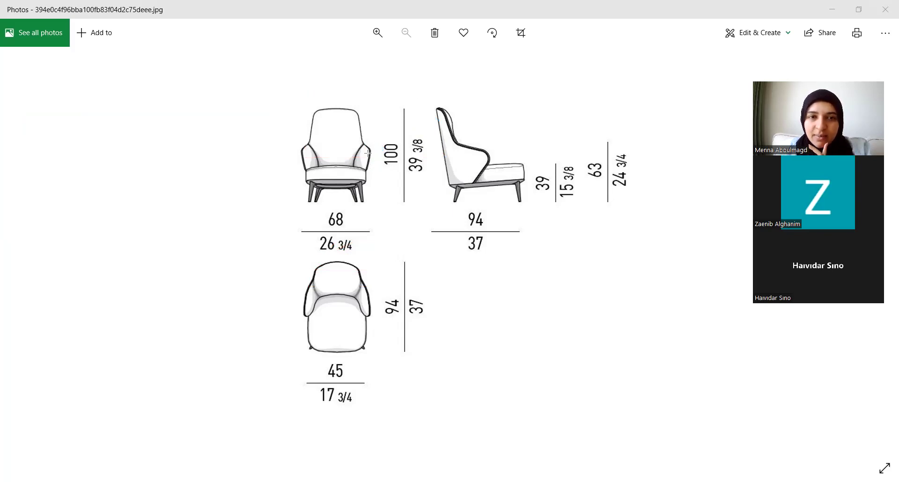
drag(371, 148, 435, 149)
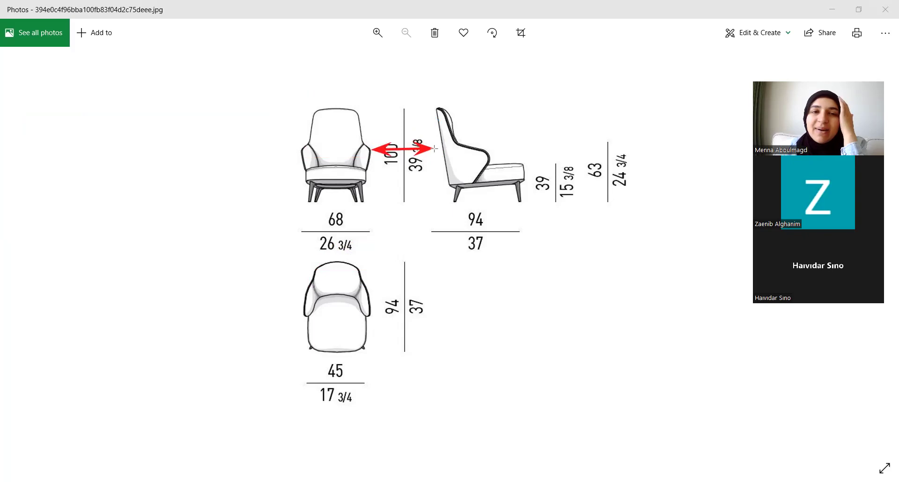
drag(429, 149, 389, 149)
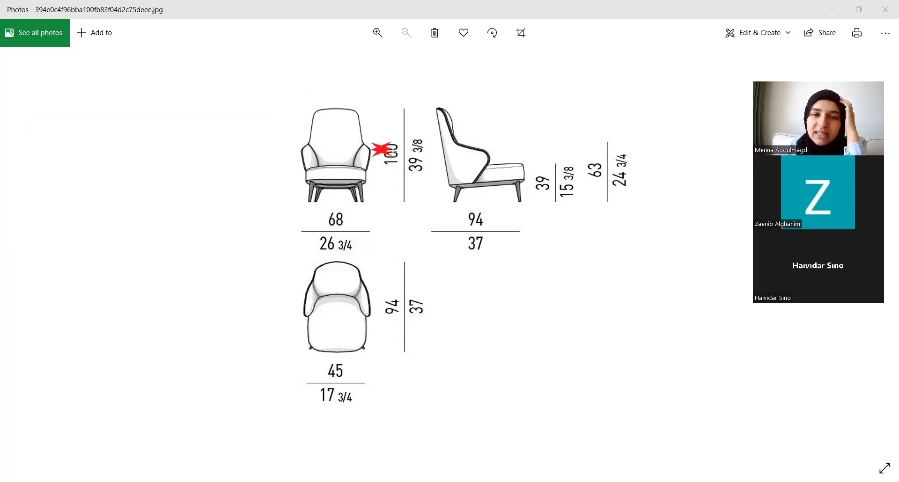
mouse_move(389, 149)
mouse_down()
mouse_move(469, 167)
mouse_move(438, 150)
mouse_move(447, 151)
mouse_move(423, 124)
mouse_move(432, 109)
mouse_move(435, 149)
mouse_up()
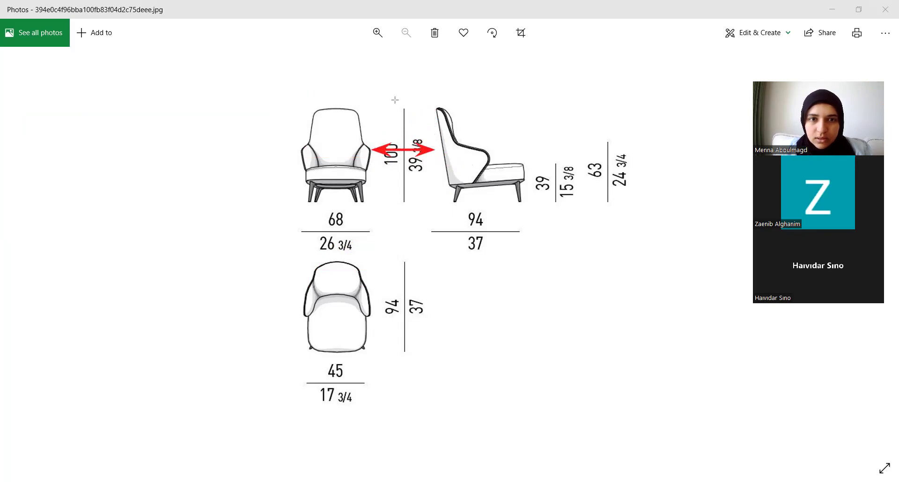
drag(434, 112, 440, 227)
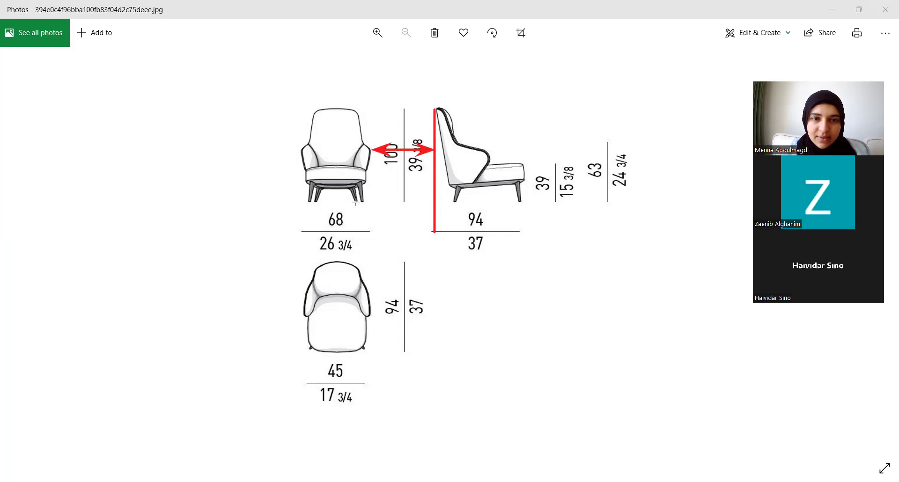
drag(353, 203, 349, 261)
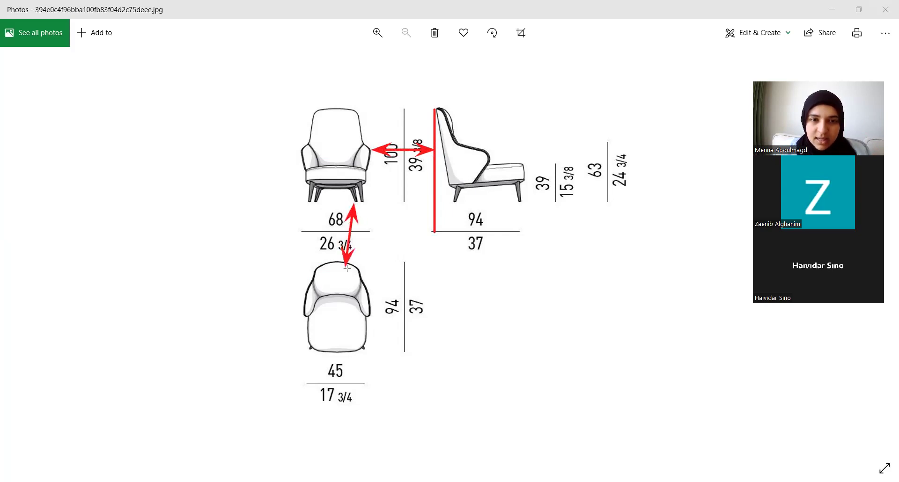
key(ctrl+z)
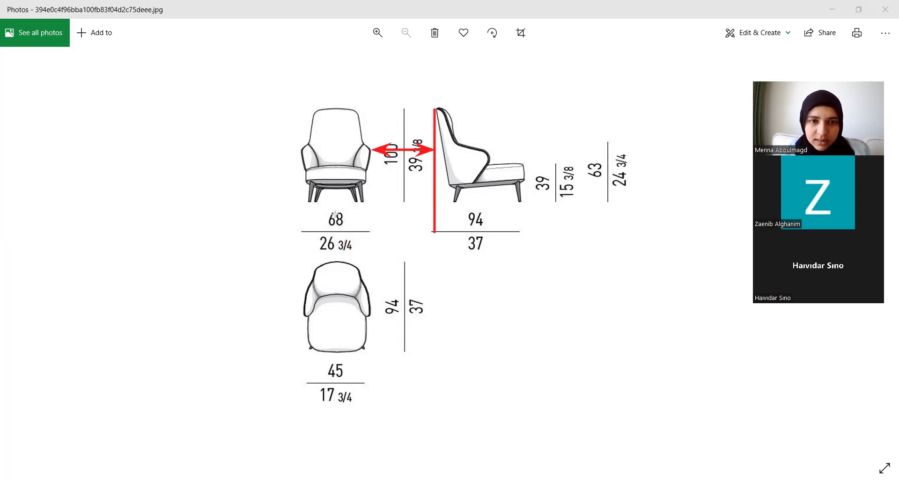
drag(335, 205, 338, 260)
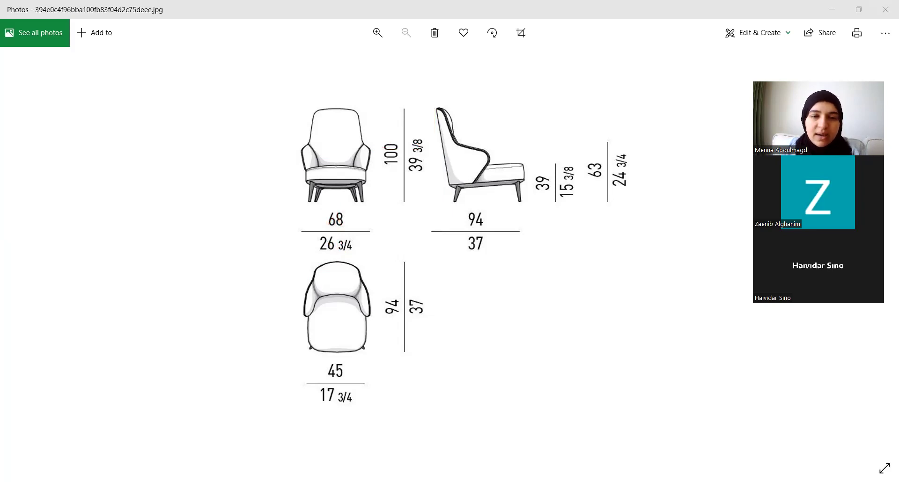
- Draw a 50-unit horizontal line extending right from the desk's right edge
key(alt+Tab)
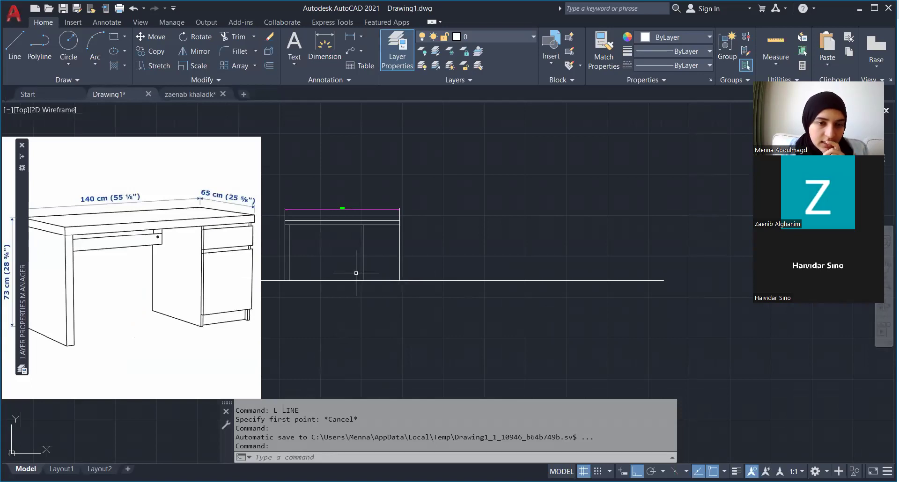
scroll(305, 252, up, 2)
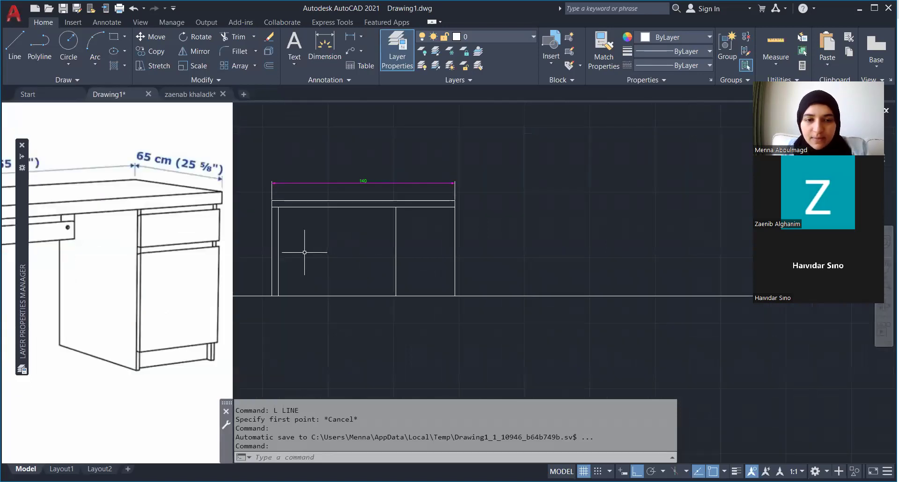
text(l)
key(Return)
click(457, 251)
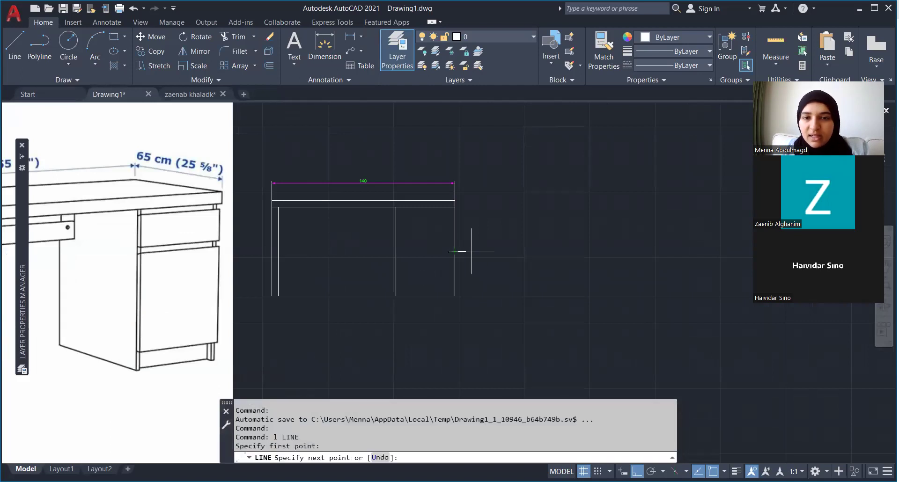
text(50)
key(Return)
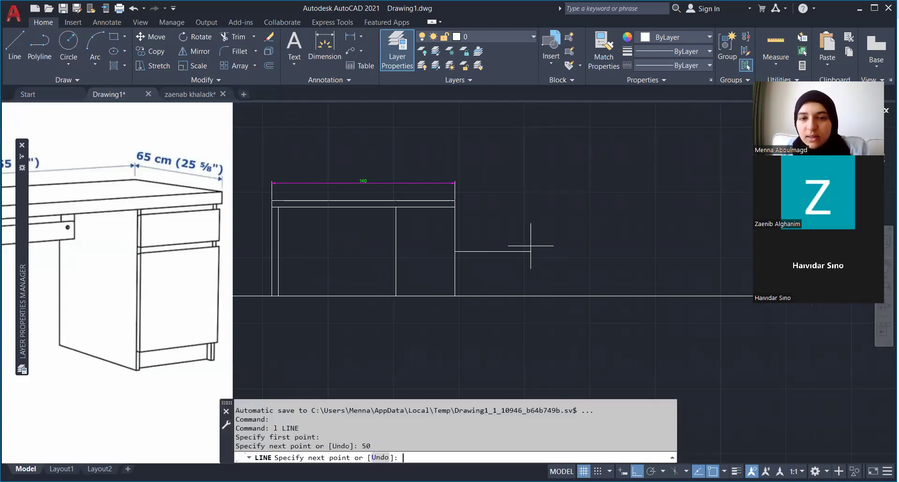
key(Escape)
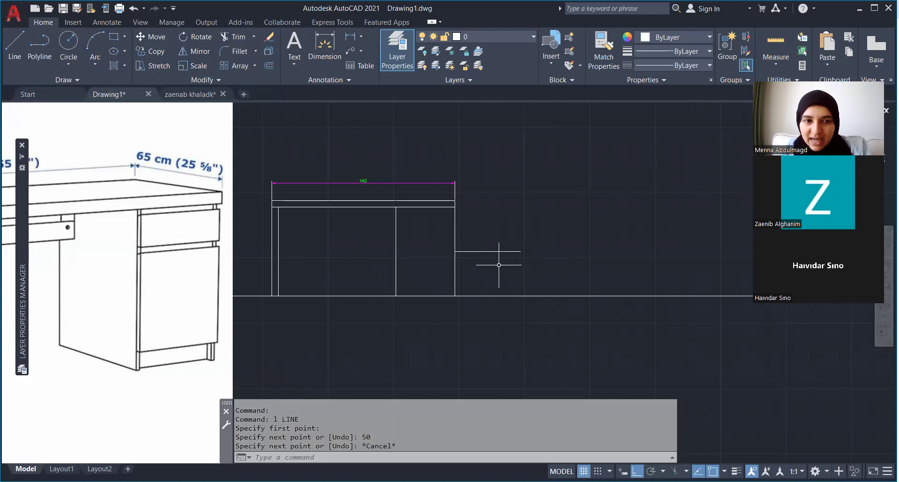
- Bring the chair reference image in Photos back on screen
scroll(437, 278, down, 2)
scroll(439, 270, up, 2)
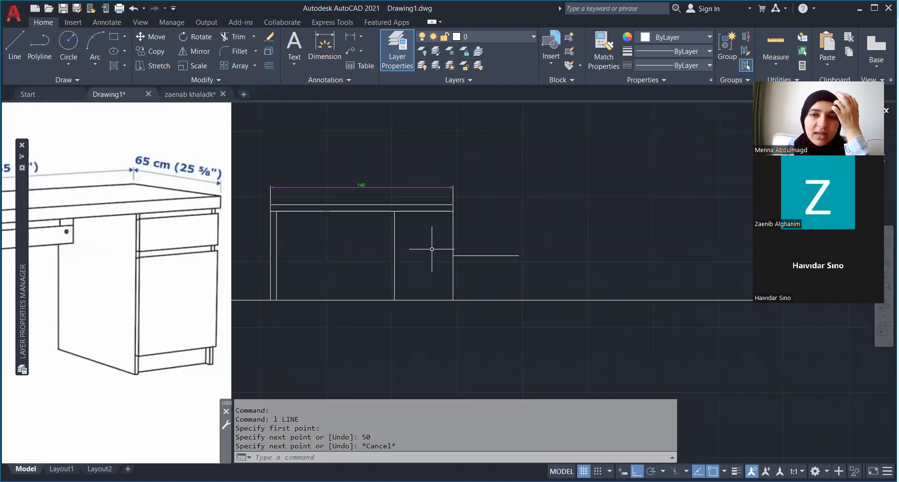
key(alt+Tab)
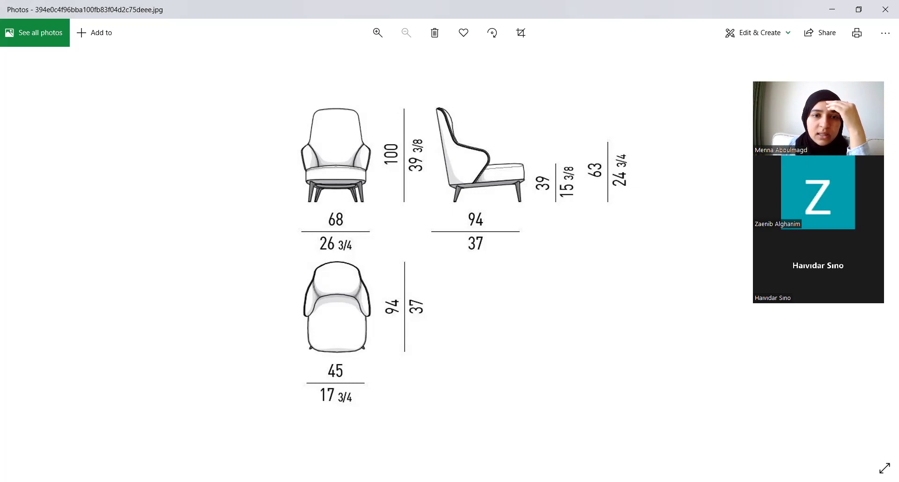
- Switch from the chair photo back to the desk drawing in AutoCAD
key(alt+Tab)
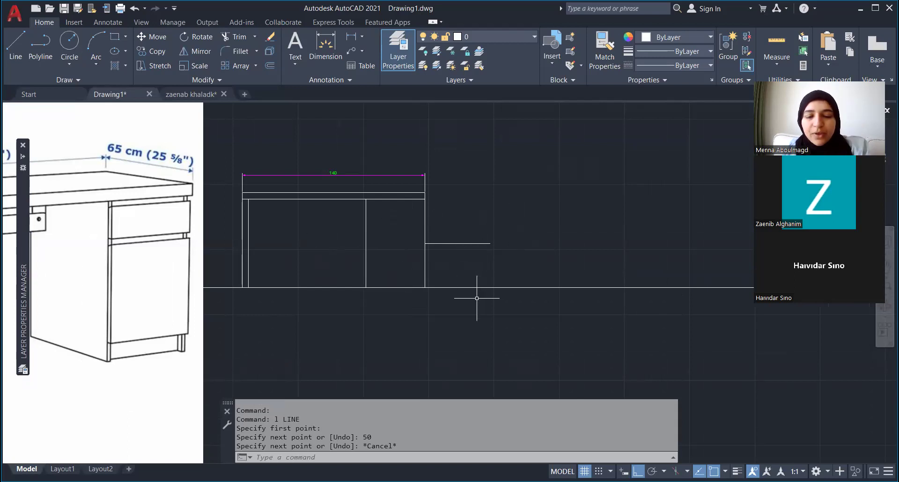
- Draw a 73-unit vertical line up from the stub's right endpoint
text(l)
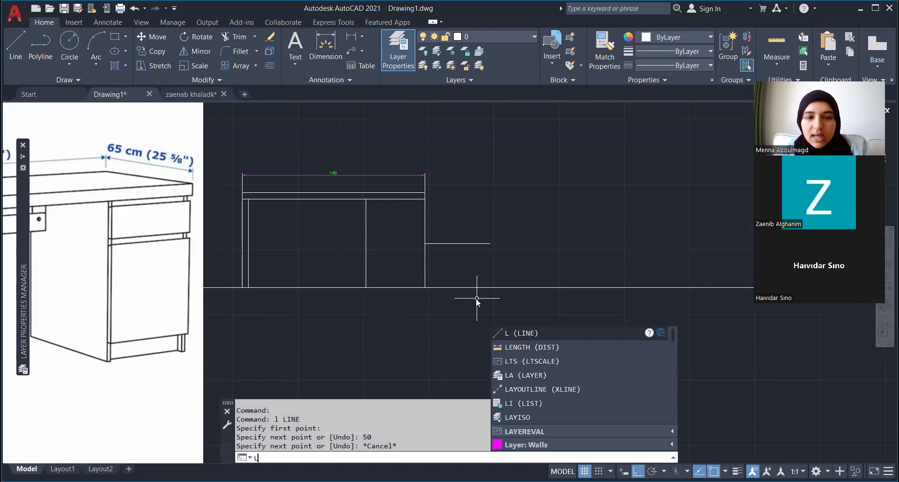
key(Return)
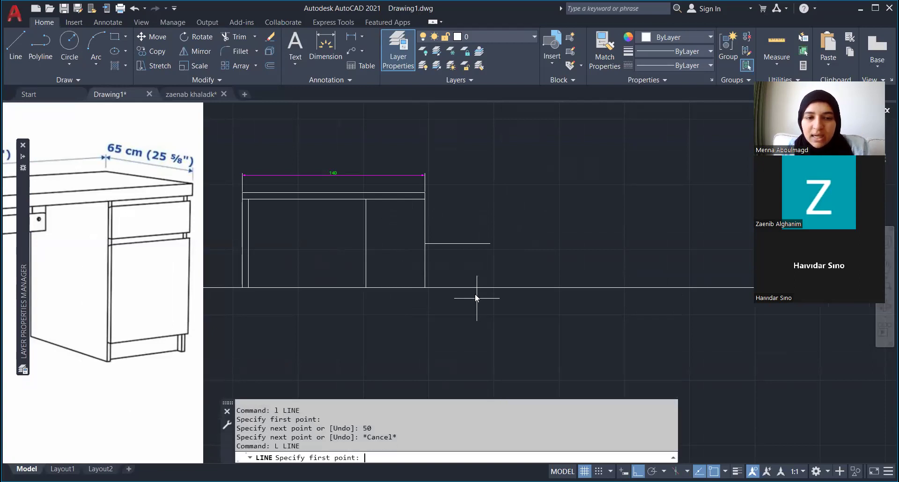
click(490, 243)
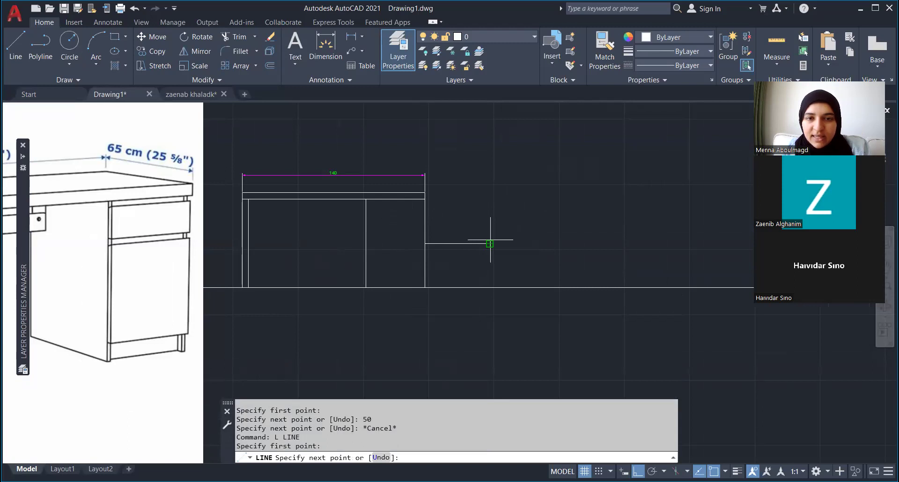
key(Escape)
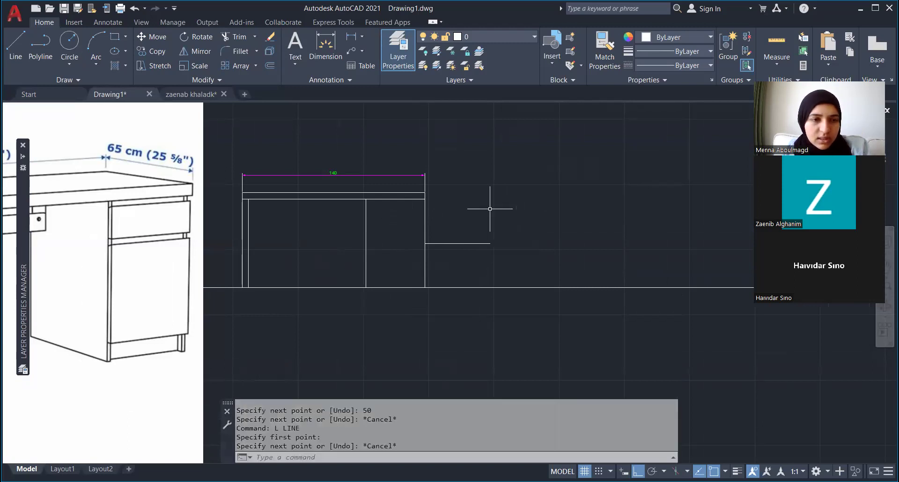
middle_drag(490, 209, 482, 233)
text(l)
key(Return)
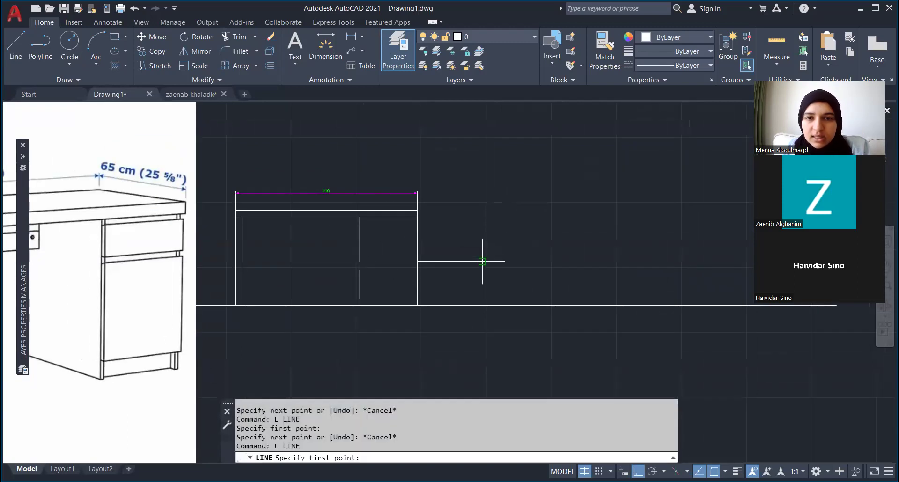
click(482, 262)
text(73)
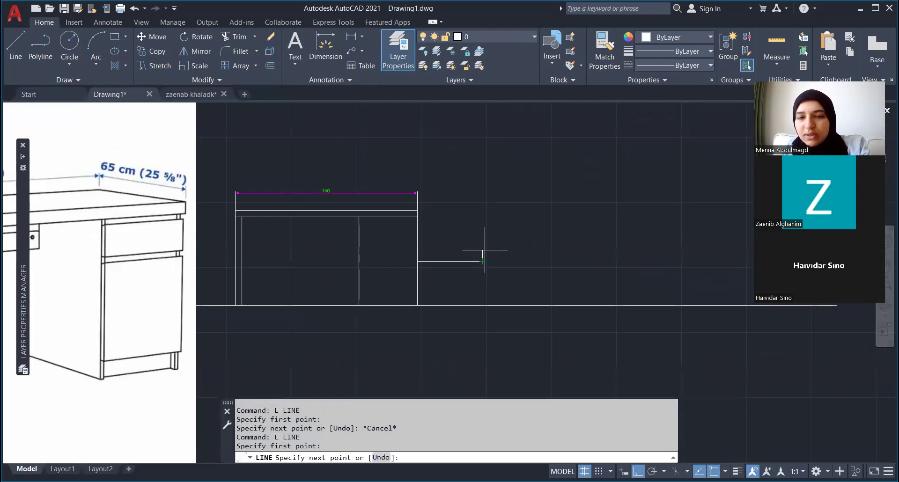
key(Return)
key(Escape)
- Move the vertical line down onto the floor line and delete the short stub
click(482, 225)
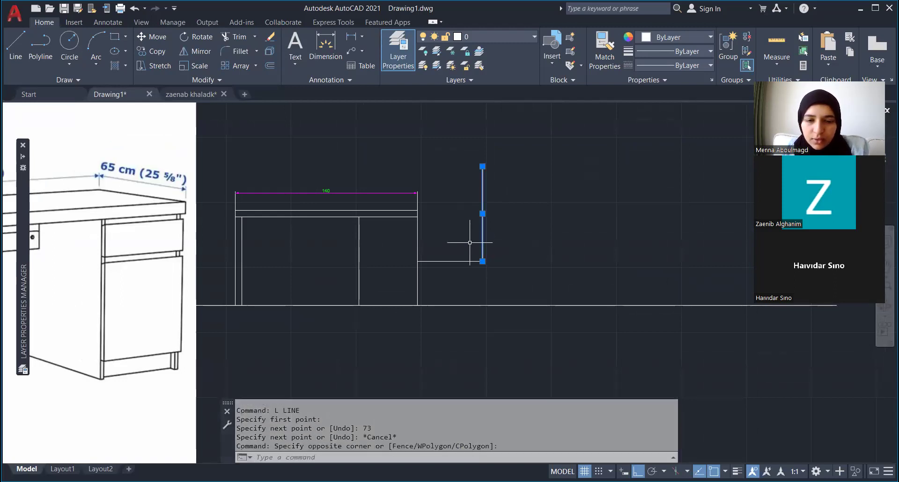
text(m)
key(Return)
click(483, 262)
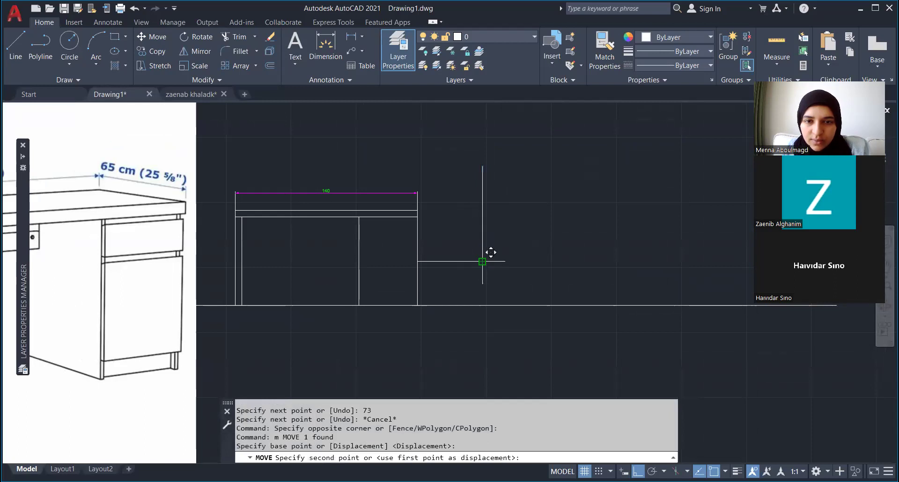
key(Escape)
click(468, 268)
click(445, 235)
key(Delete)
- Add a 50 linear dimension from the desk's bottom-right corner to the vertical line's base
click(350, 36)
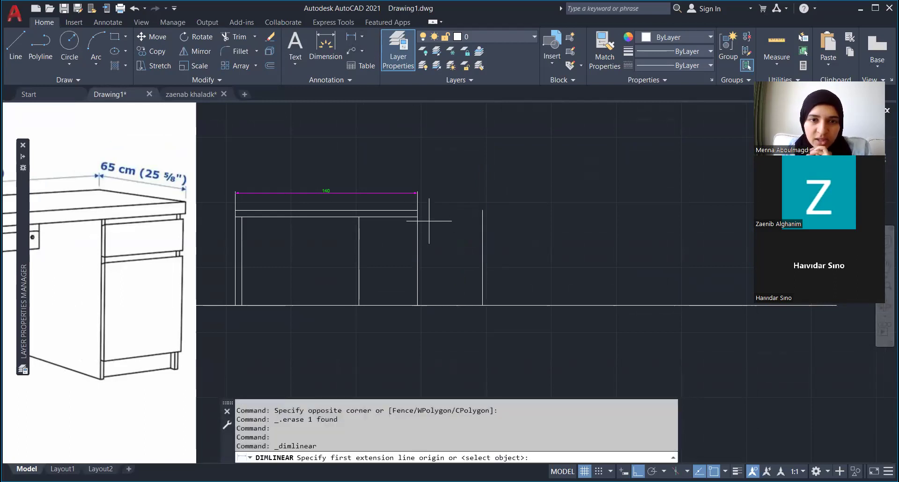
click(417, 261)
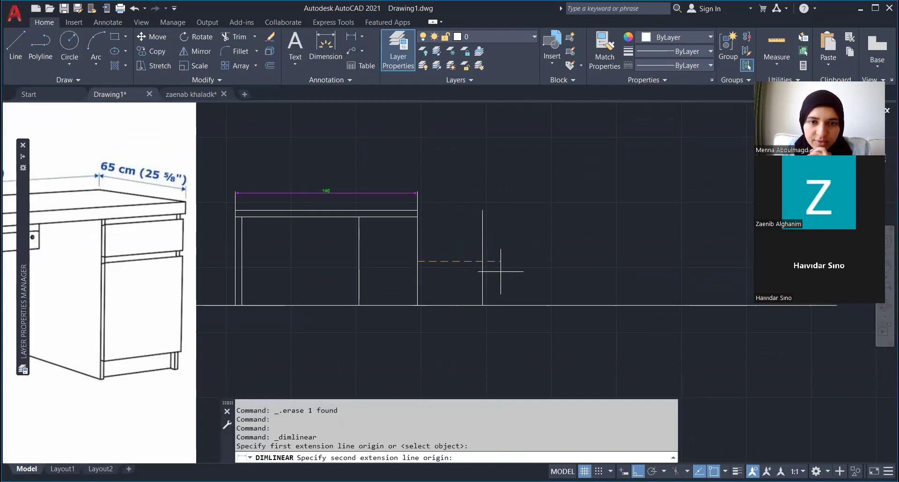
click(483, 262)
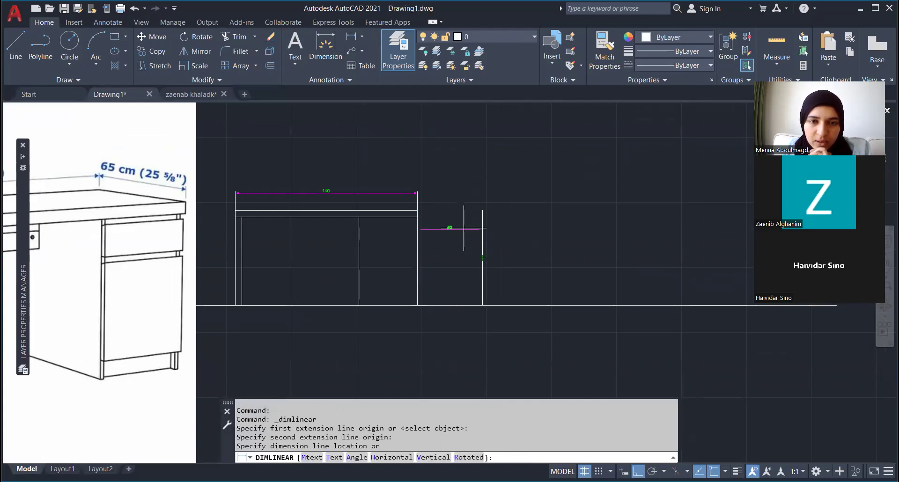
scroll(472, 217, up, 2)
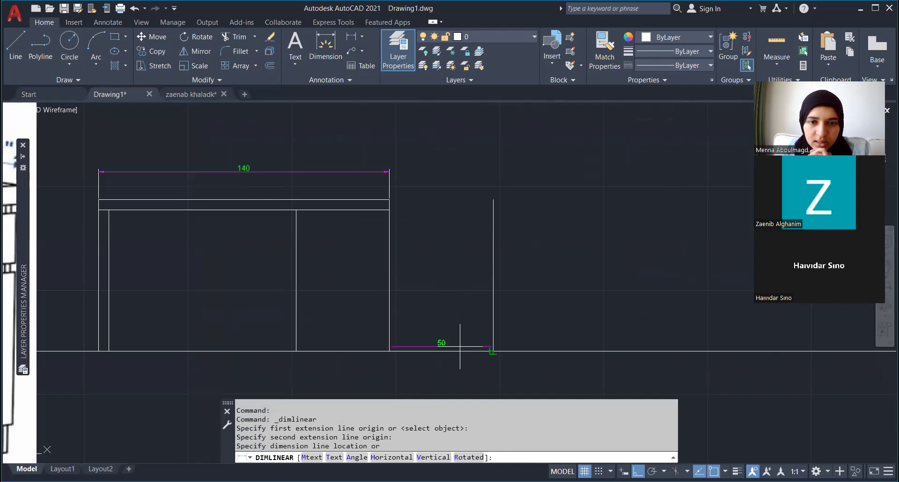
click(461, 345)
scroll(437, 297, down, 2)
scroll(462, 345, down, 2)
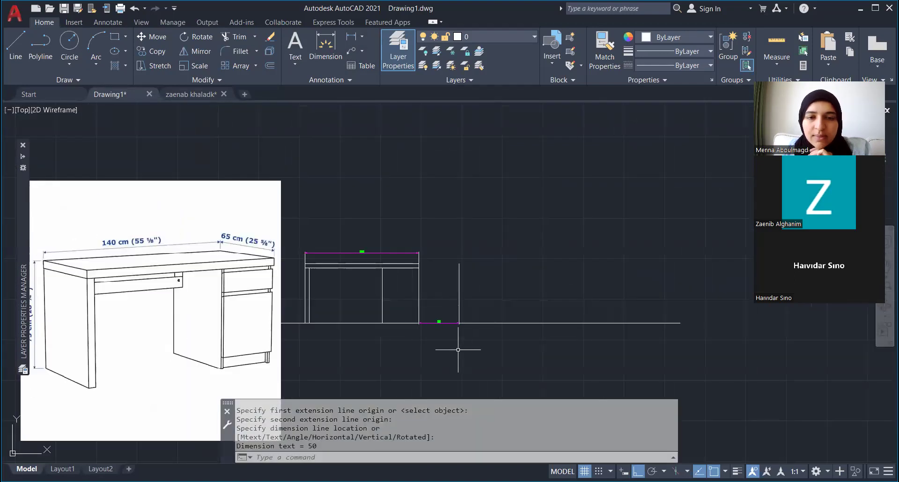
scroll(442, 305, up, 2)
drag(472, 274, 432, 267)
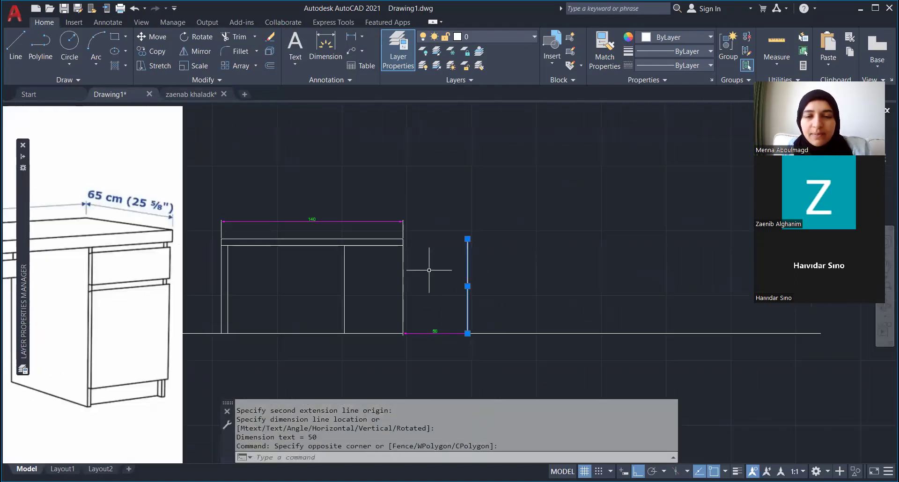
scroll(473, 244, down, 2)
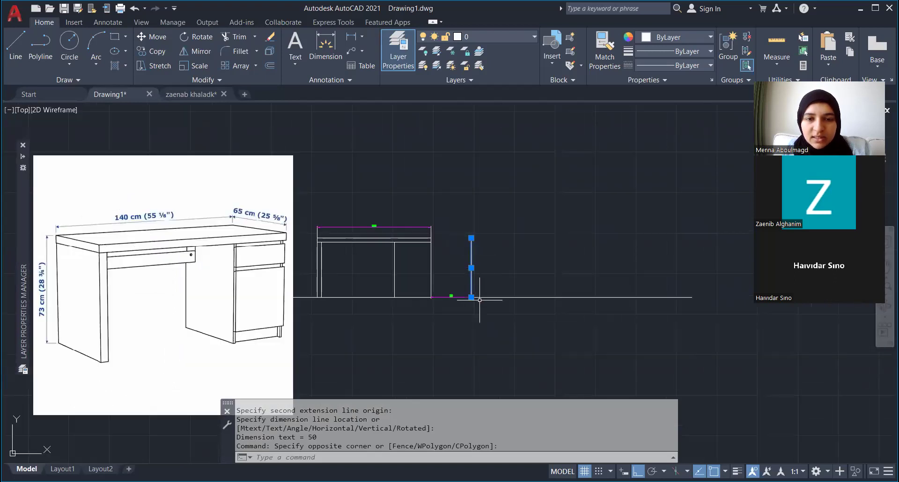
key(Escape)
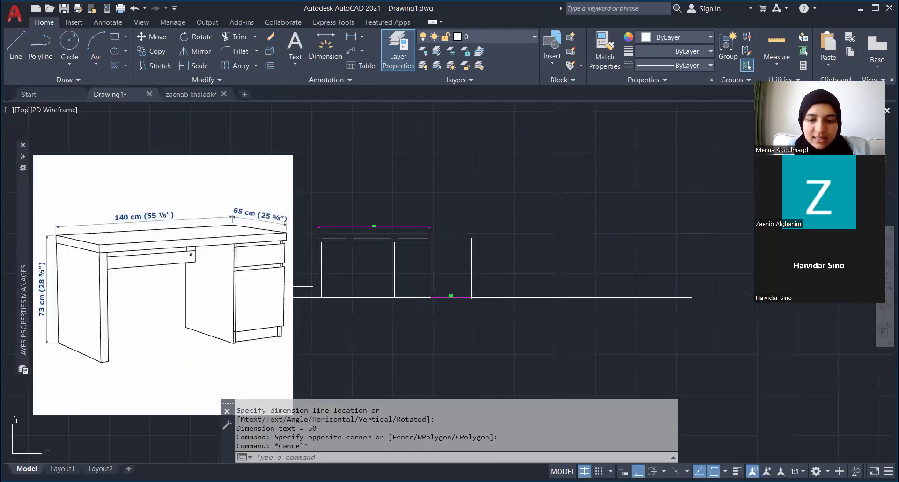
scroll(474, 241, up, 2)
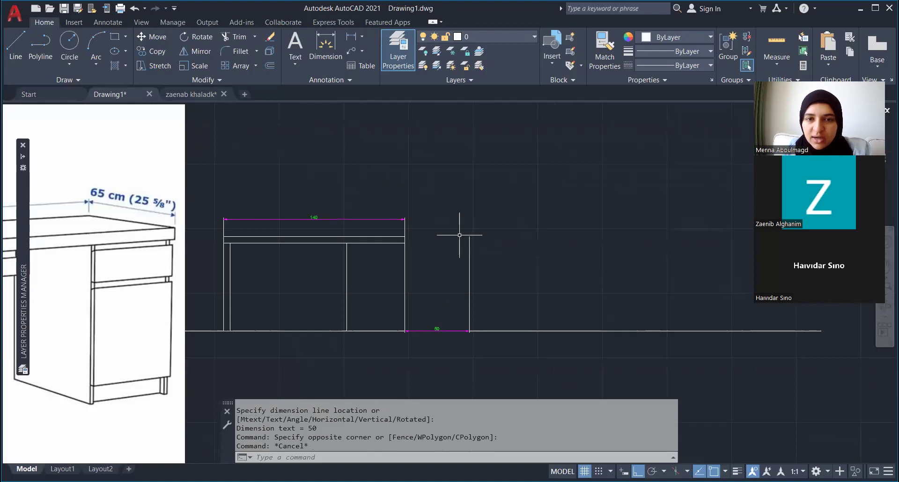
middle_drag(460, 235, 461, 271)
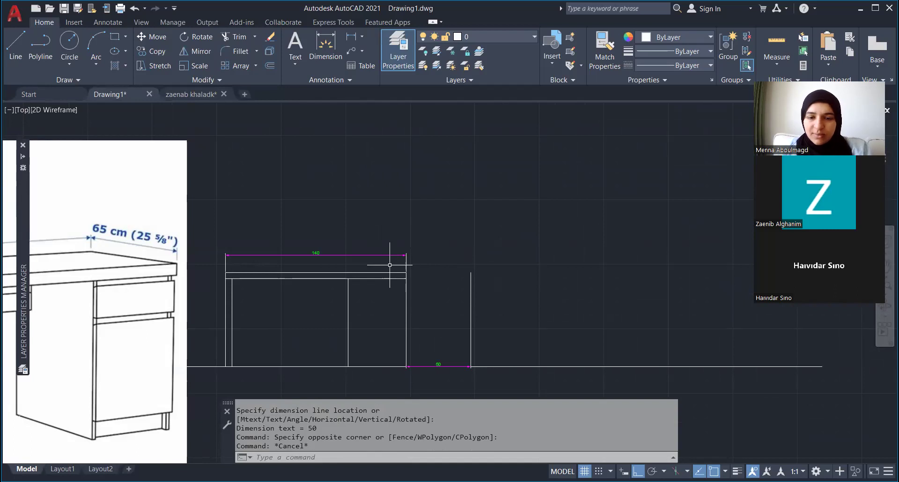
text(l)
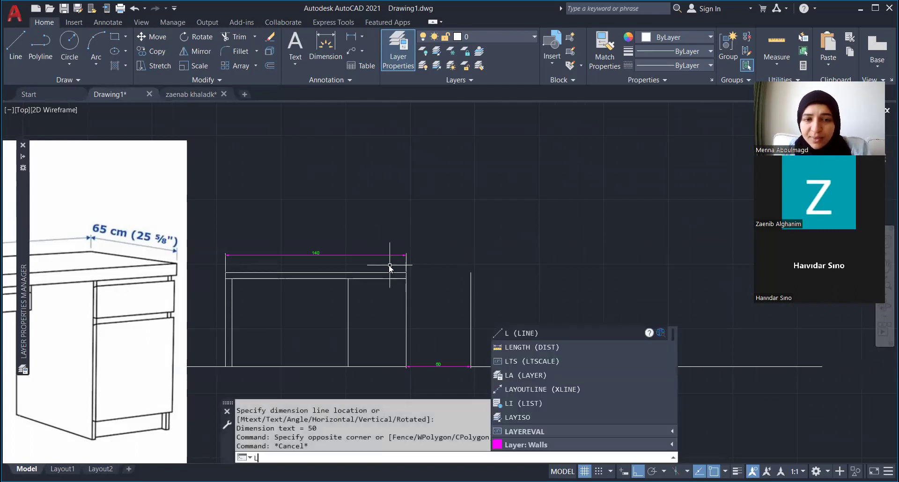
key(Return)
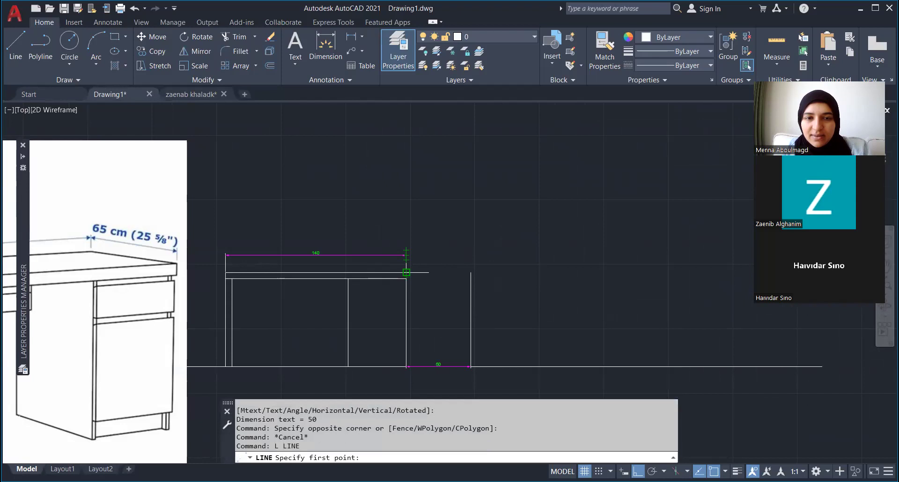
scroll(412, 272, up, 6)
click(376, 271)
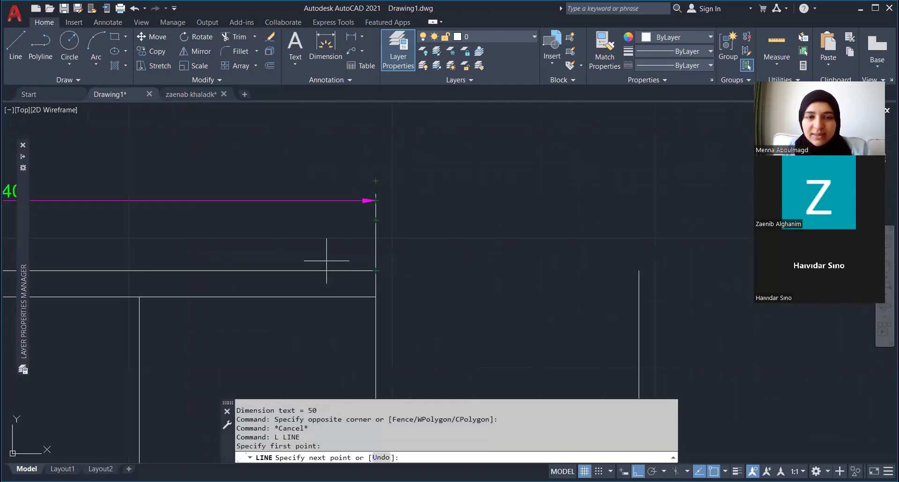
scroll(375, 262, down, 2)
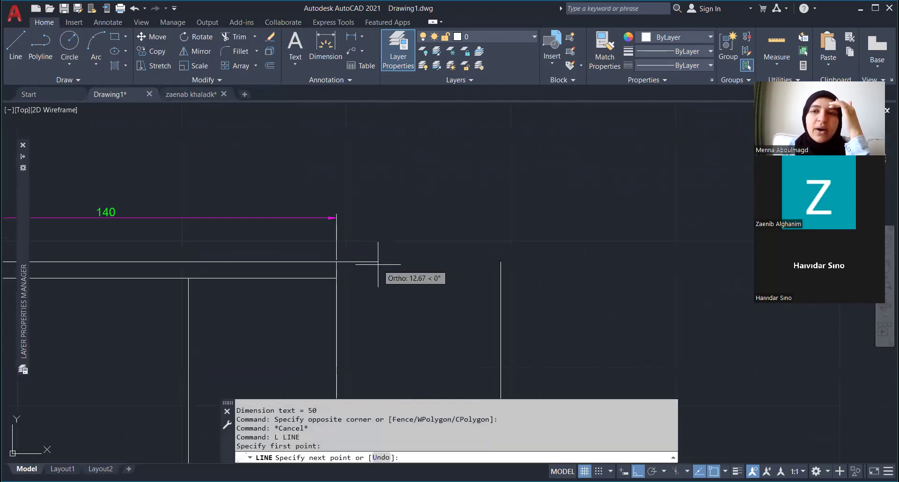
scroll(375, 263, down, 4)
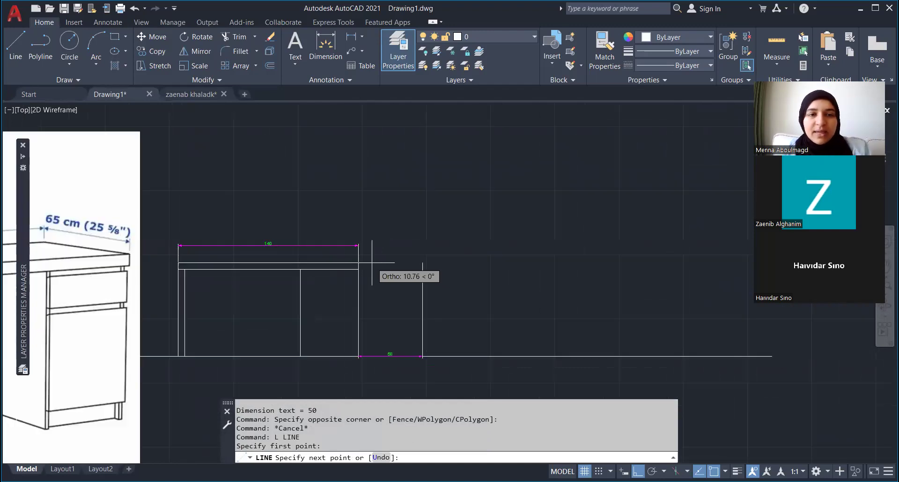
key(Escape)
scroll(386, 250, down, 2)
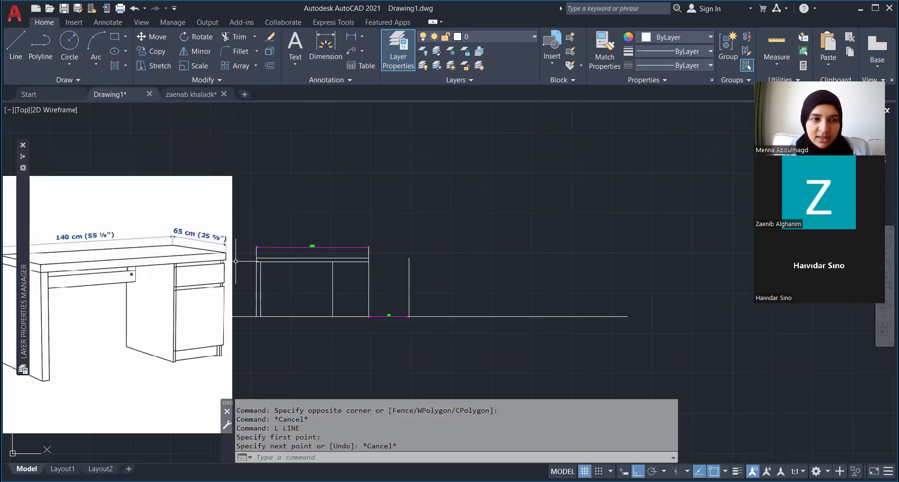
scroll(421, 262, down, 2)
scroll(174, 236, up, 5)
scroll(174, 237, up, 5)
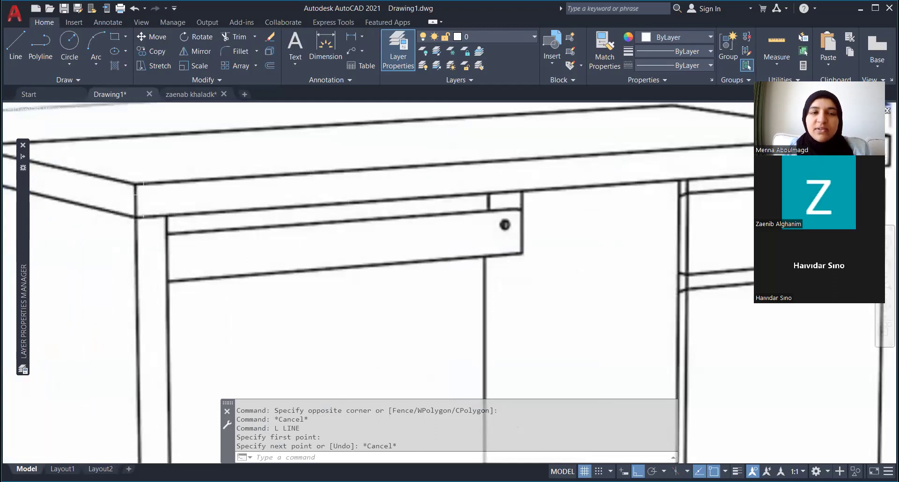
scroll(136, 197, down, 2)
scroll(133, 196, down, 5)
scroll(132, 194, up, 4)
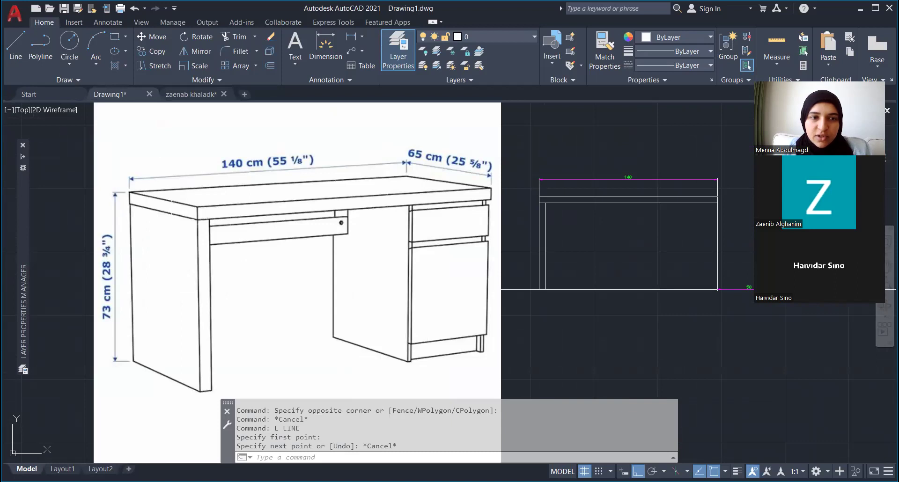
scroll(292, 206, down, 3)
scroll(335, 206, up, 3)
scroll(330, 215, up, 2)
- Draw the side view's 65-unit top edge from the desktop corner and erase the joining line
text(l)
key(Return)
click(248, 214)
click(349, 214)
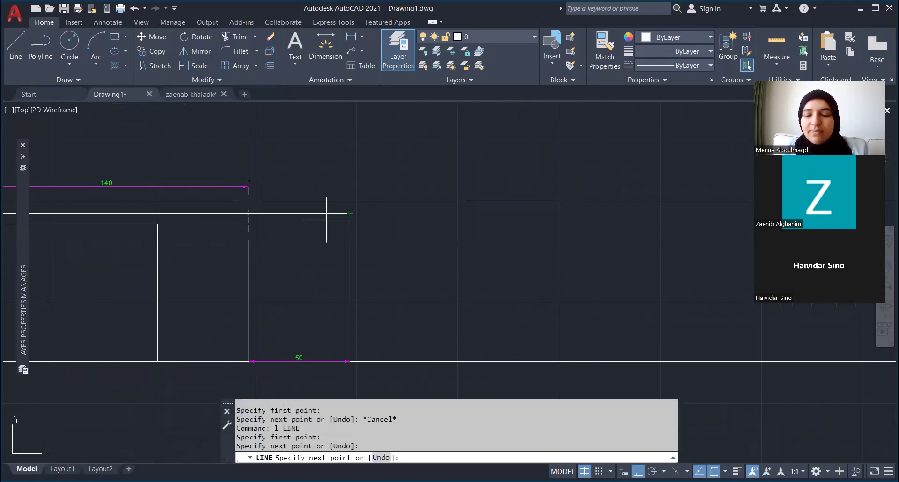
scroll(496, 236, down, 2)
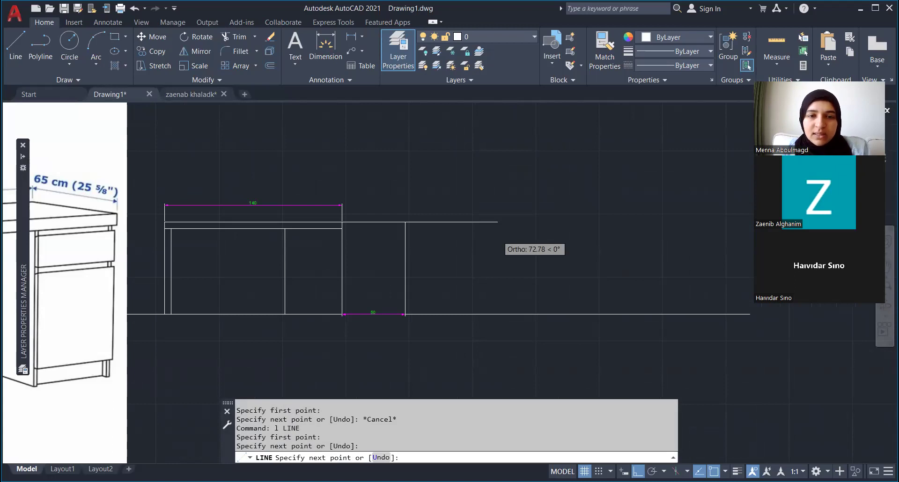
text(65)
key(Return)
key(Escape)
drag(335, 192, 311, 145)
key(Delete)
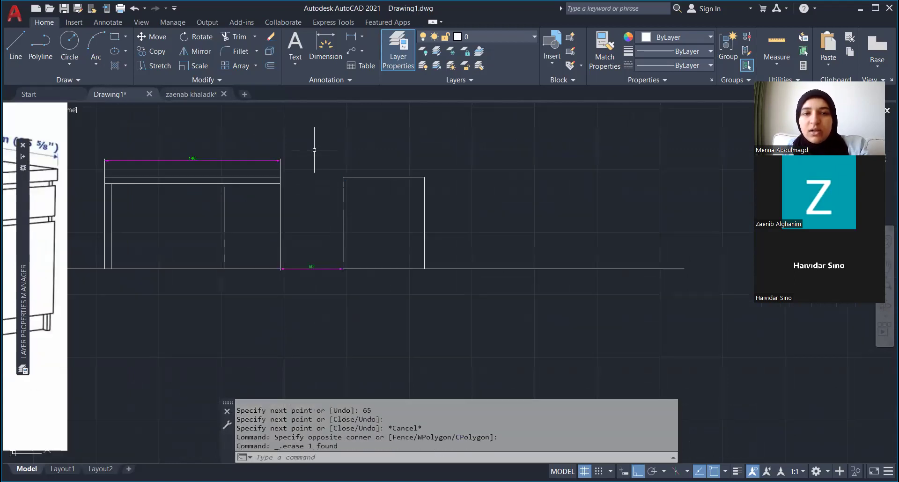
scroll(394, 328, down, 1)
scroll(312, 228, up, 4)
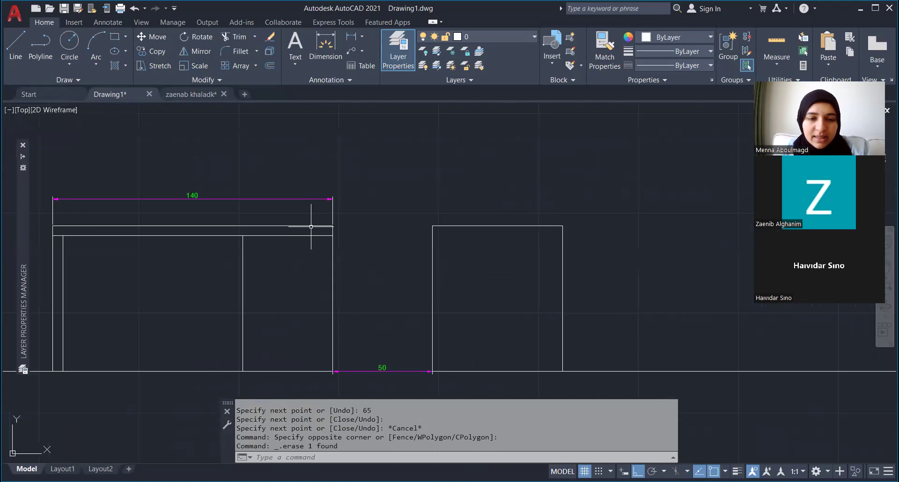
- Draw a desktop-level line across the side elevation and delete the segment bridging the gap
key(l)
key(Return)
middle_drag(311, 226, 278, 223)
click(300, 233)
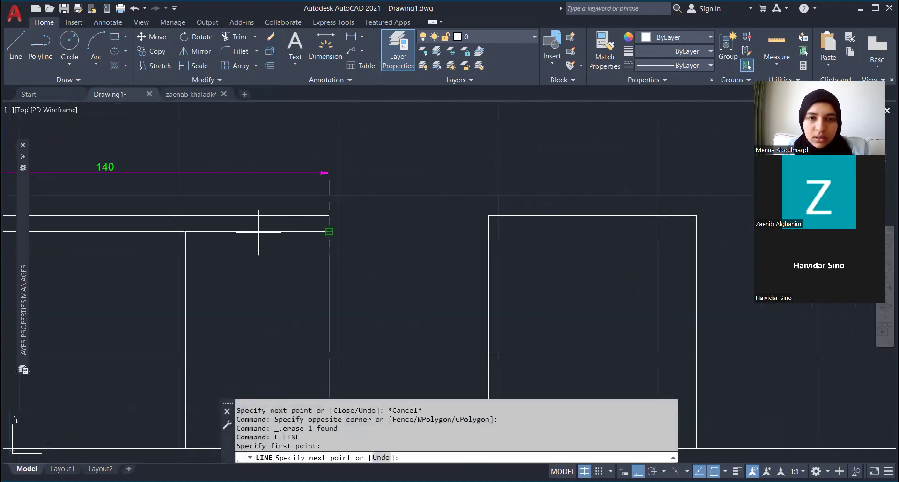
click(399, 233)
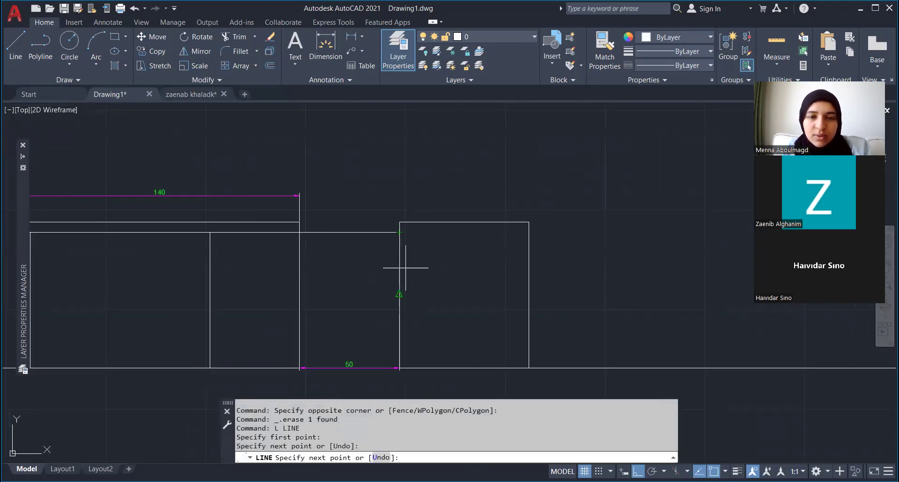
click(528, 233)
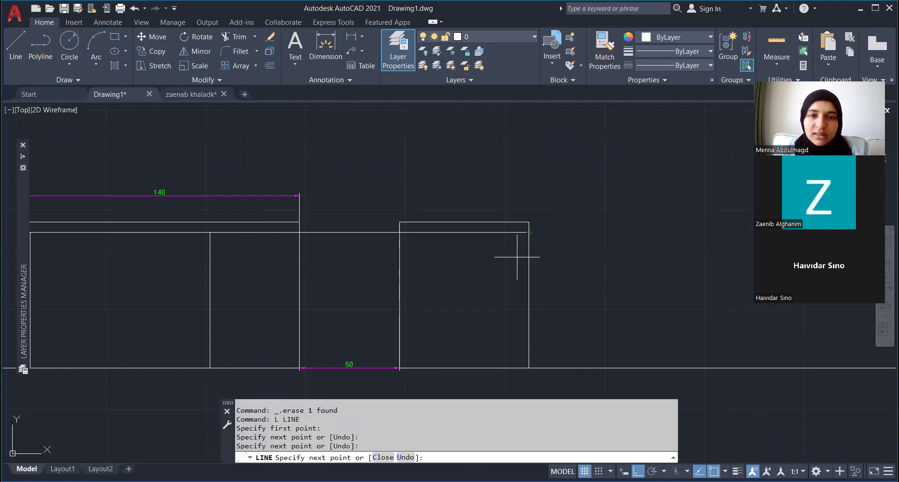
key(Escape)
drag(365, 243, 337, 220)
key(Delete)
scroll(368, 251, down, 3)
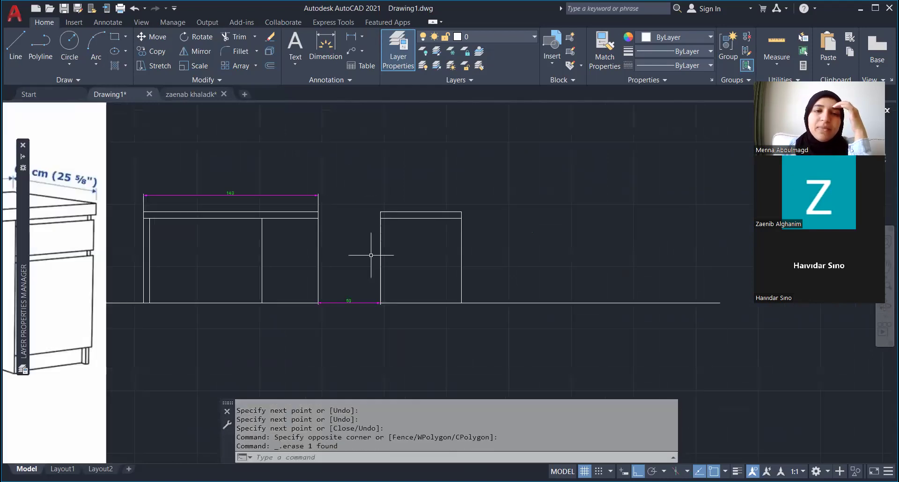
scroll(487, 303, down, 1)
scroll(157, 298, down, 2)
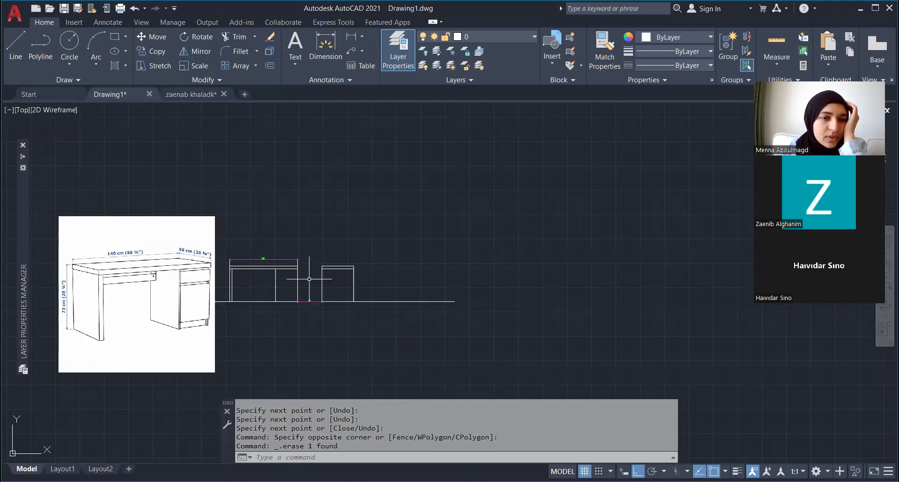
- Draw a 50-unit vertical line straight down from the cabinet side's base
middle_drag(309, 281, 318, 274)
middle_drag(250, 338, 311, 281)
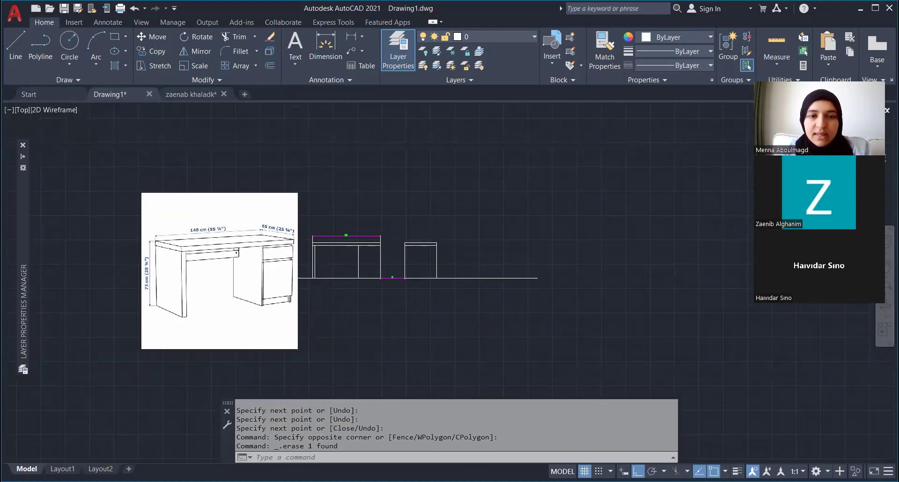
scroll(345, 279, up, 2)
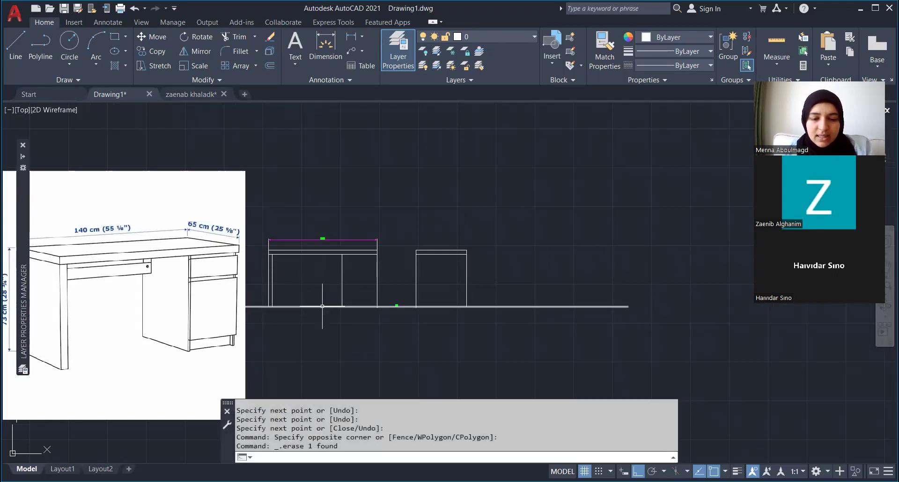
text(l)
key(Return)
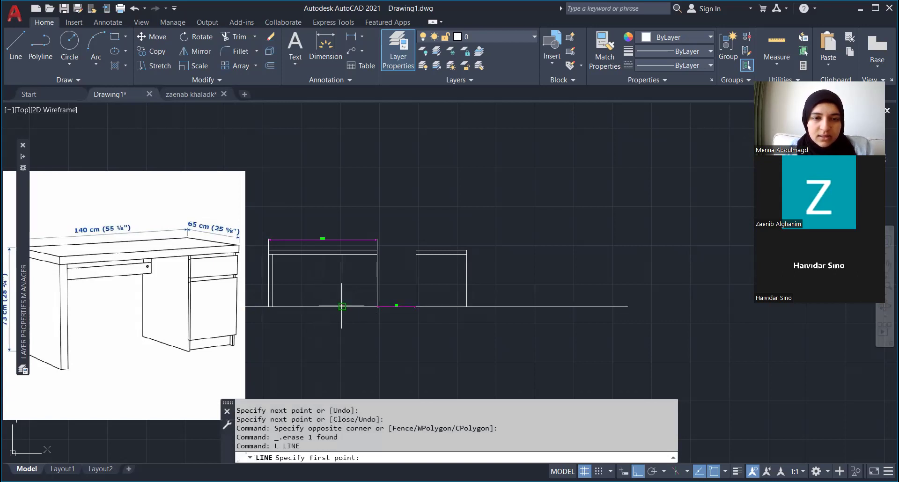
click(343, 307)
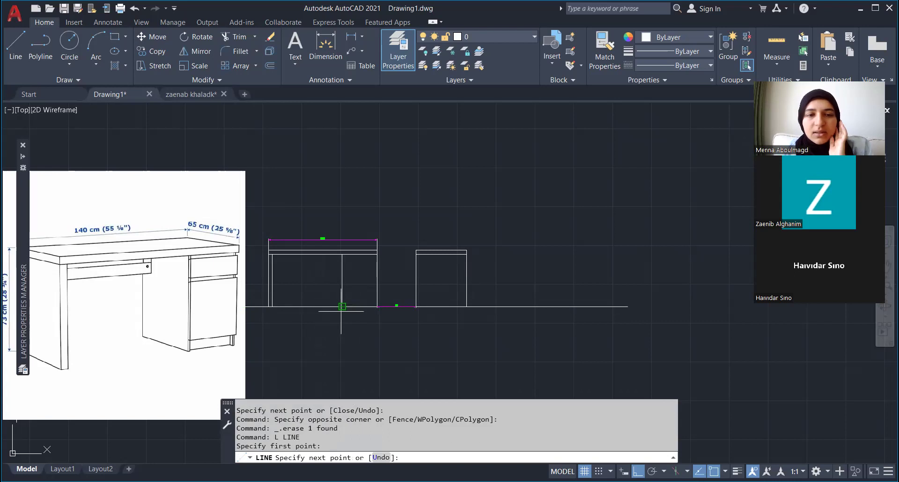
text(50)
key(Return)
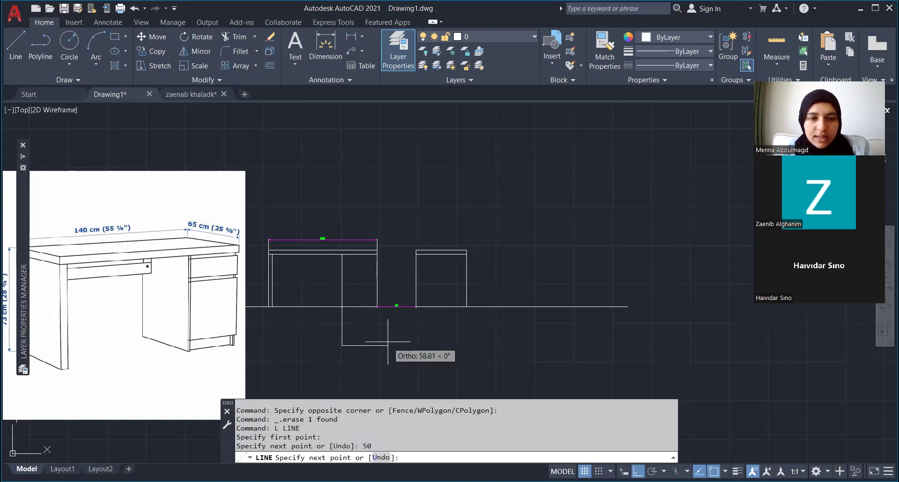
- Label the new line with a 50 linear dimension, then briefly check the chair reference
scroll(343, 342, up, 2)
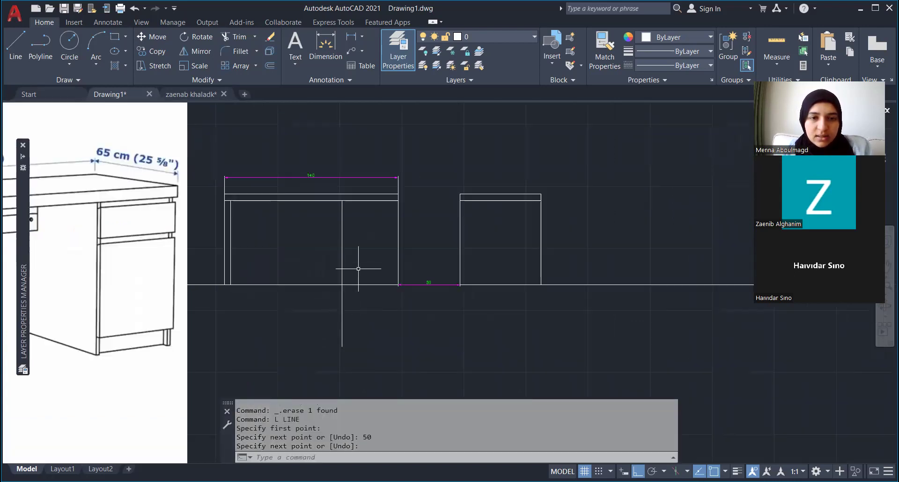
click(326, 44)
click(343, 284)
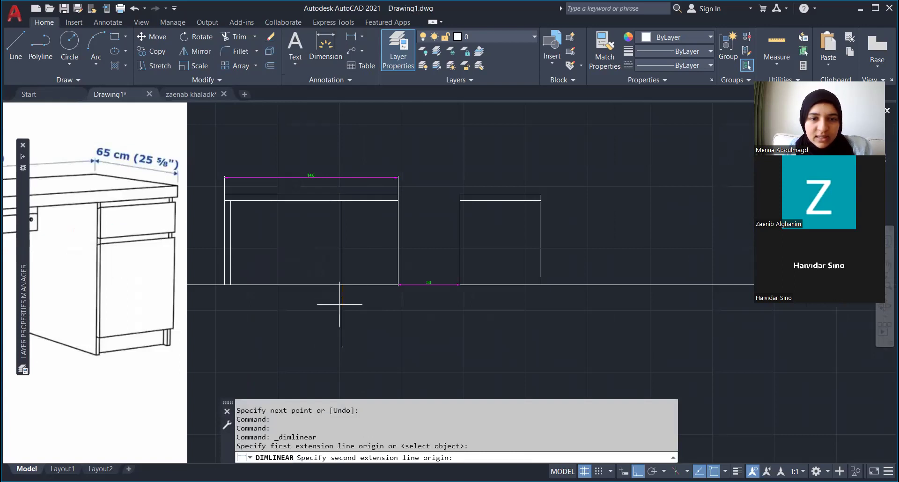
click(342, 347)
click(316, 347)
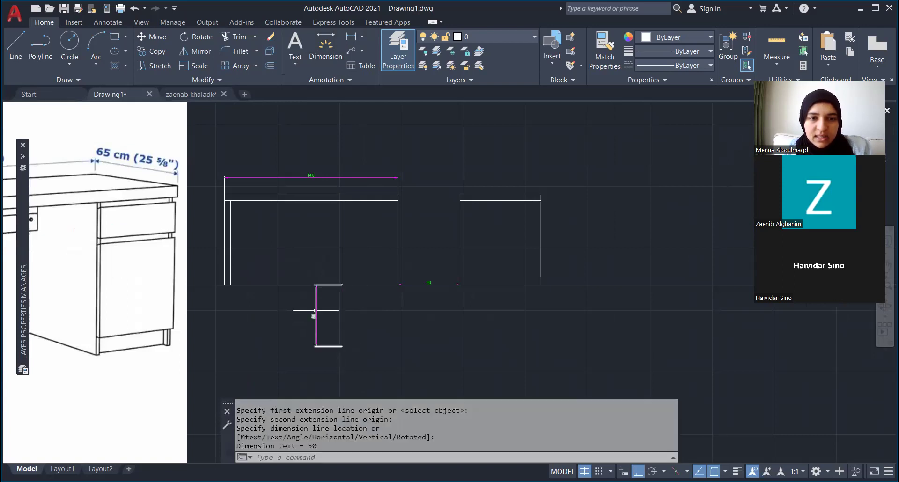
scroll(323, 319, down, 1)
scroll(328, 310, up, 3)
scroll(296, 281, down, 2)
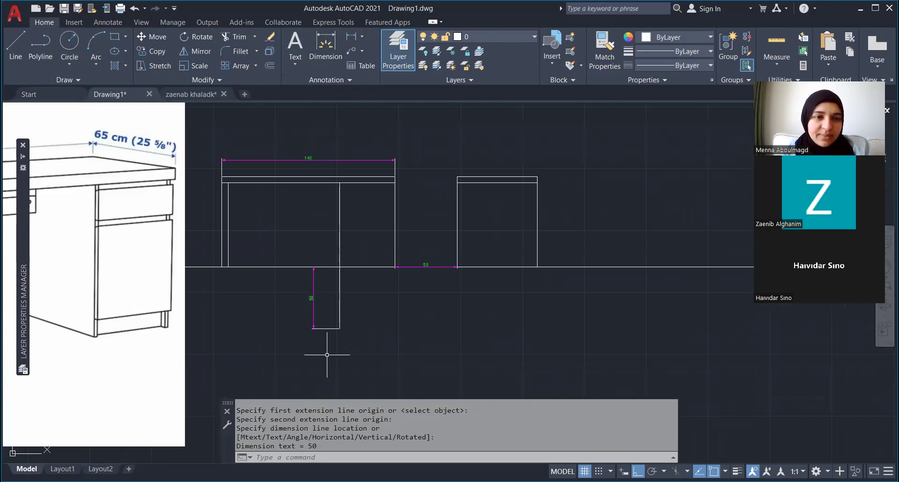
scroll(321, 352, down, 2)
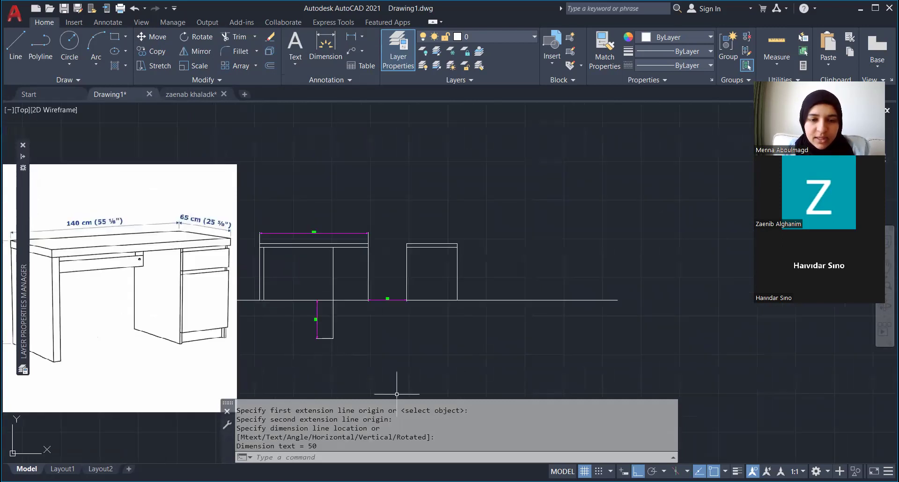
key(alt+Tab)
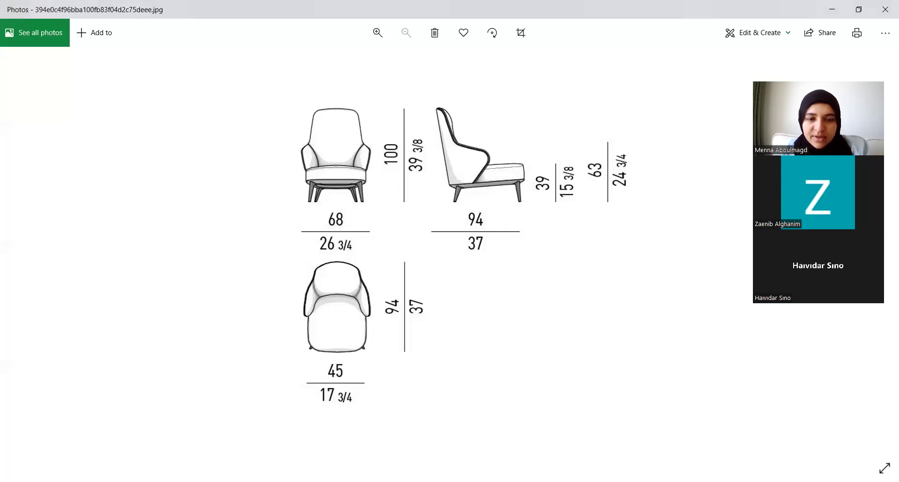
key(alt+Tab)
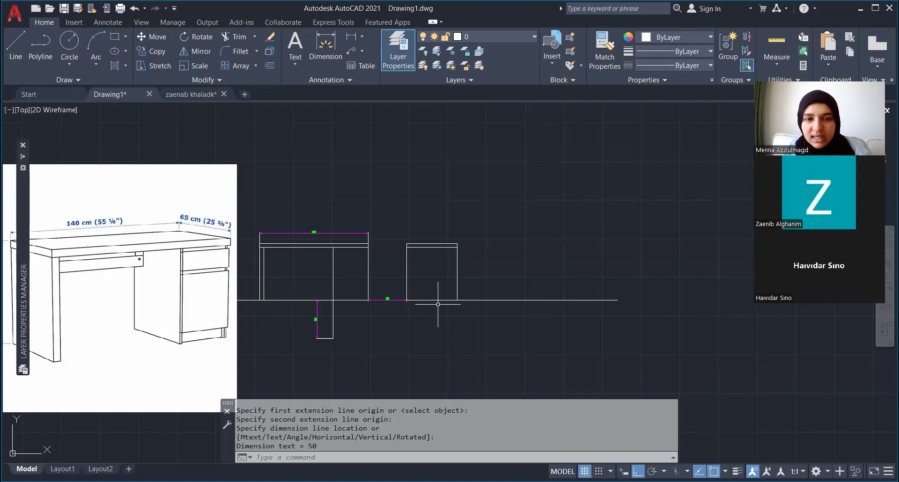
- Copy the desk top line to a new position below the front elevation
scroll(273, 349, up, 2)
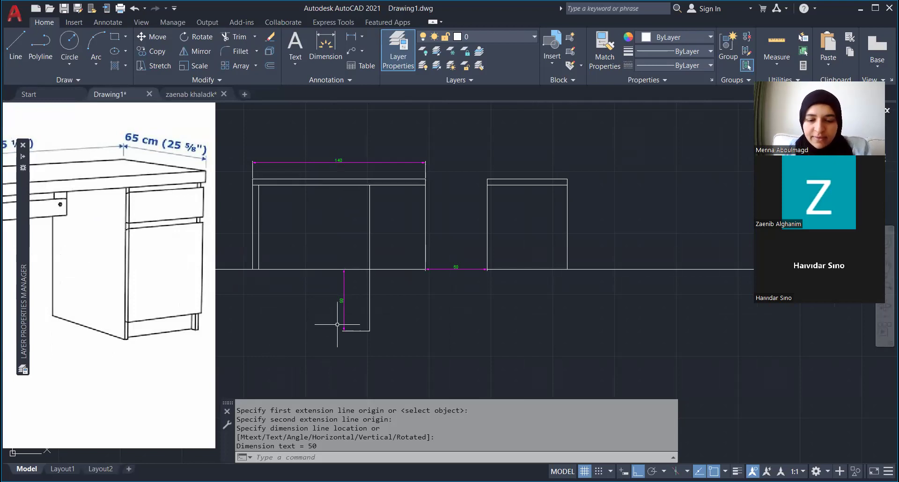
click(339, 179)
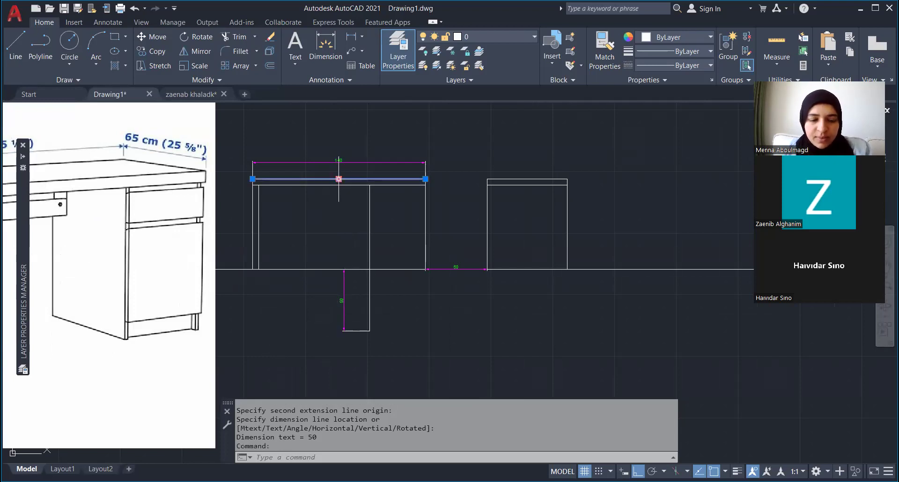
text(co)
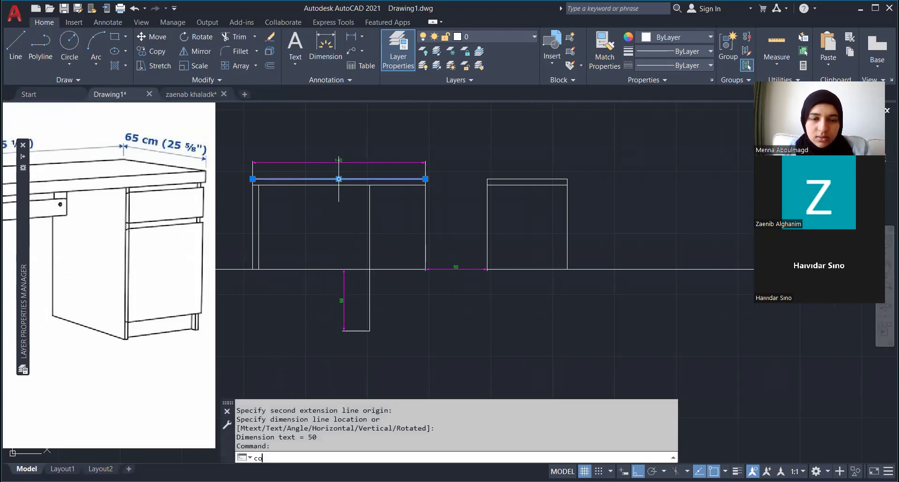
click(353, 336)
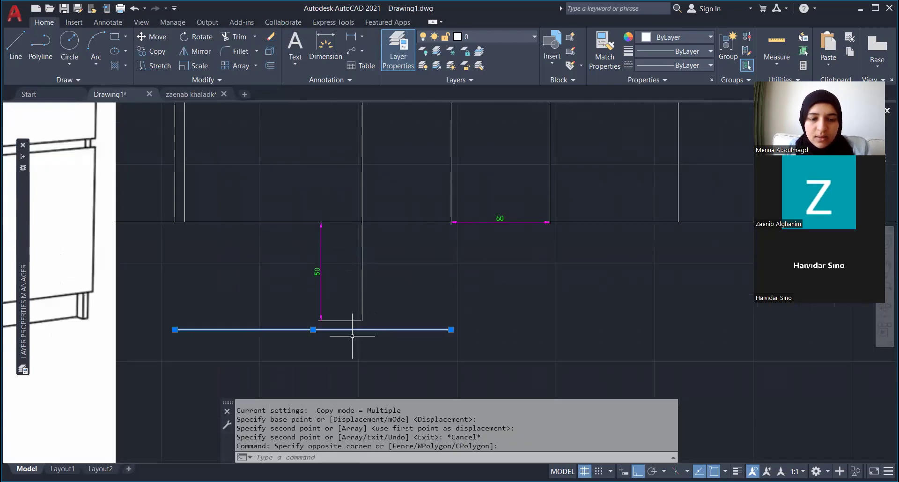
key(Escape)
- Move the vertical 50-unit line to the copied line's right end
drag(381, 309, 335, 298)
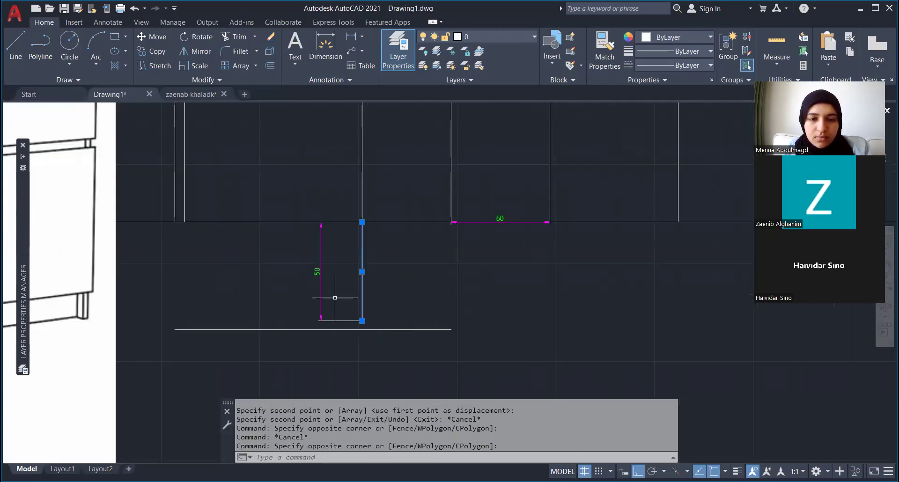
click(370, 330)
shift+click(370, 330)
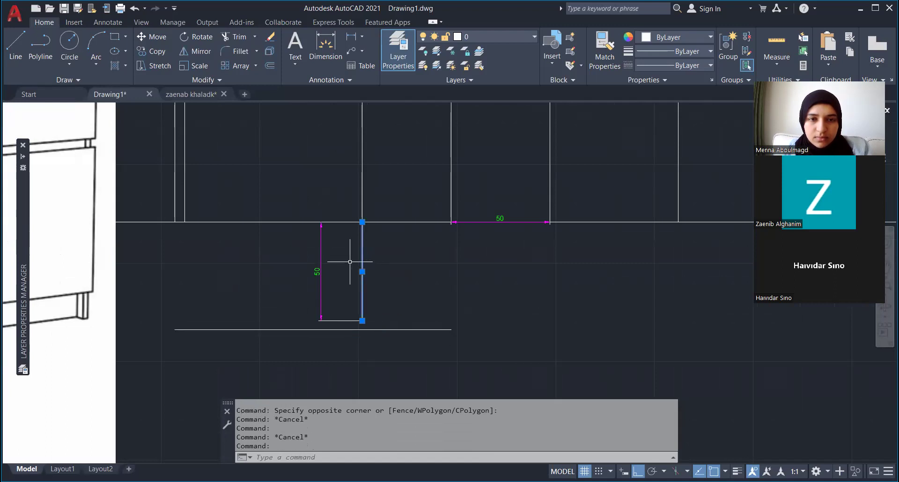
text(m)
key(Return)
click(362, 321)
click(451, 330)
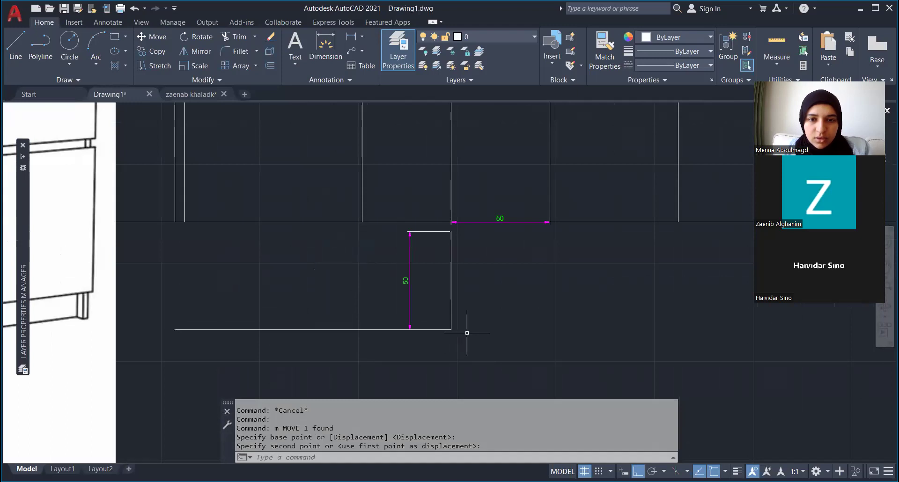
- Try moving the copied line, rectangle and dimension, then undo the misplaced move
drag(490, 359, 416, 231)
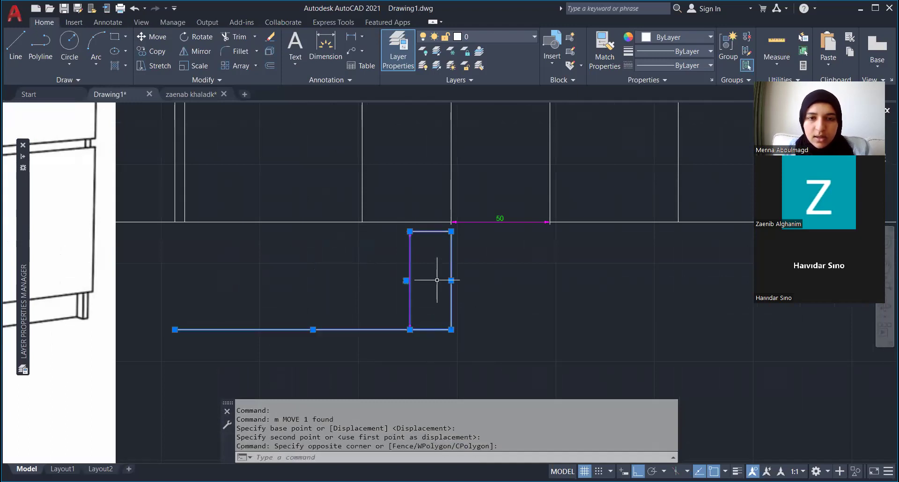
text(m)
key(Return)
click(451, 231)
scroll(457, 220, up, 2)
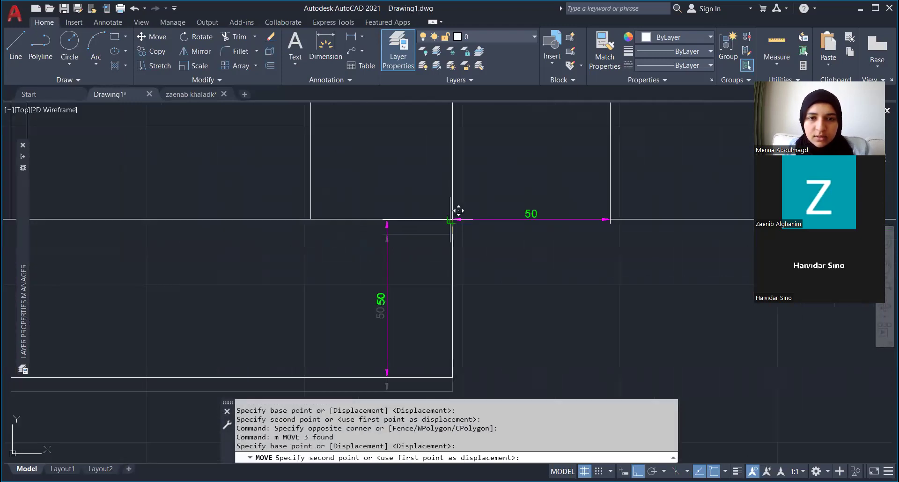
click(458, 210)
key(ctrl+z)
- Move the plan pieces so the plan corner aligns under the front elevation's right end
click(459, 274)
click(432, 347)
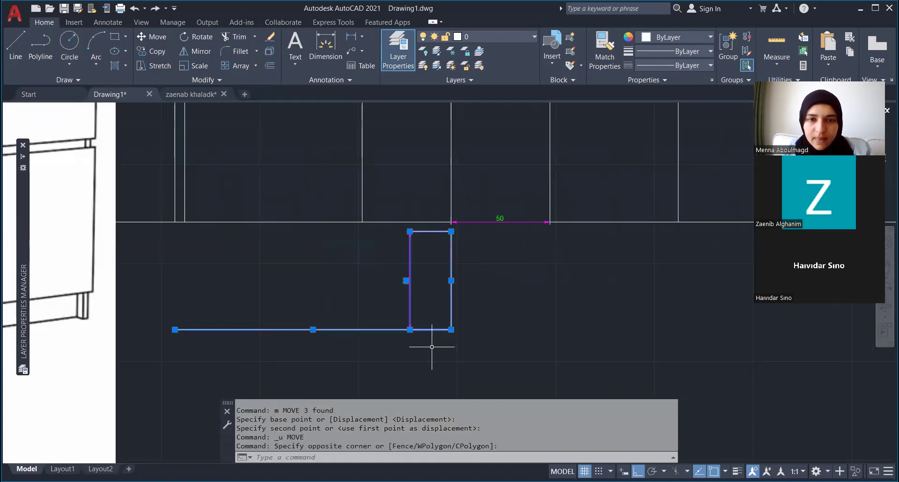
text(m)
key(Return)
scroll(447, 220, up, 3)
click(459, 250)
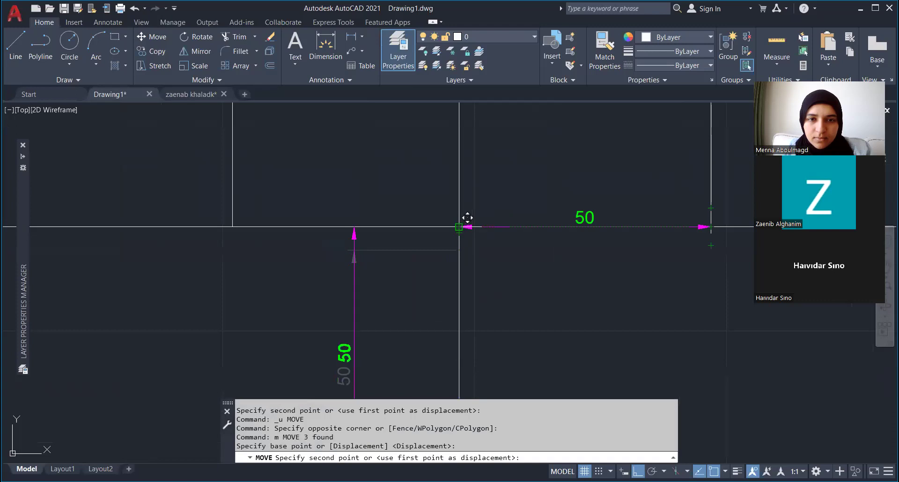
click(468, 218)
scroll(448, 248, down, 5)
- Delete the unwanted vertical line at the desk's right end
click(458, 249)
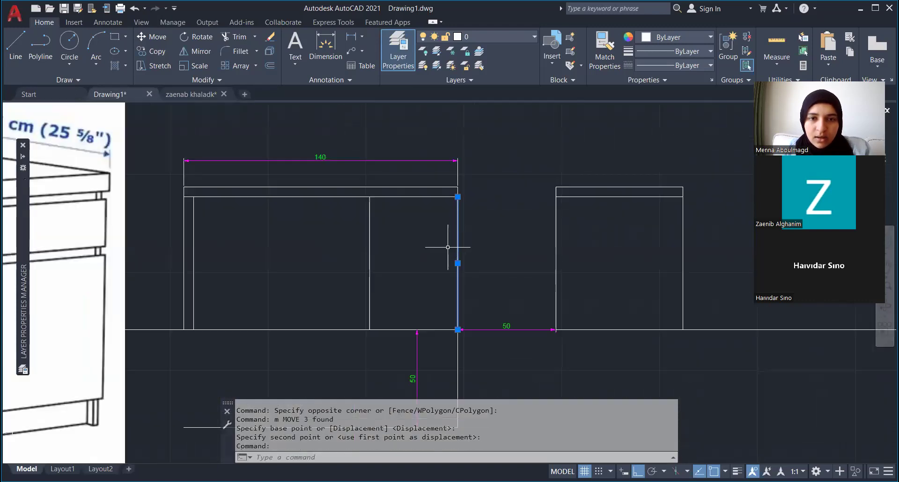
scroll(448, 247, down, 4)
scroll(450, 271, up, 4)
key(Escape)
click(449, 272)
key(Delete)
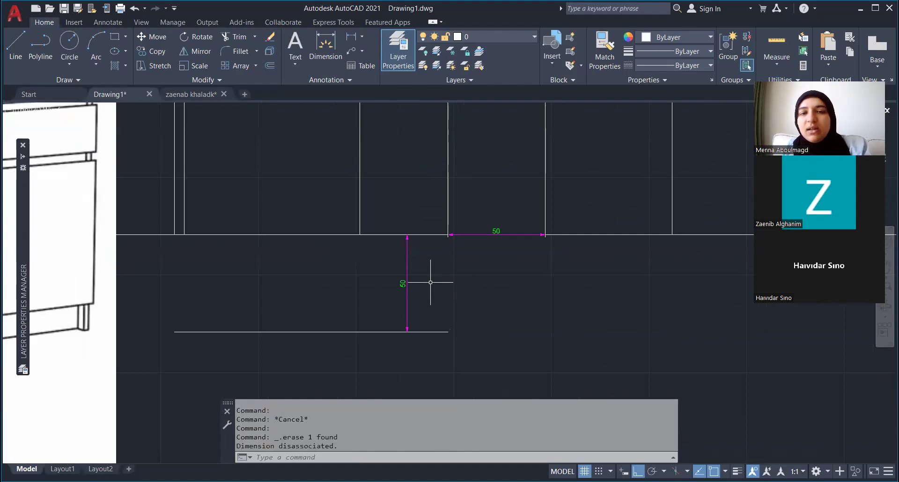
scroll(408, 309, down, 2)
- Shift the vertical dimension to the left
click(408, 313)
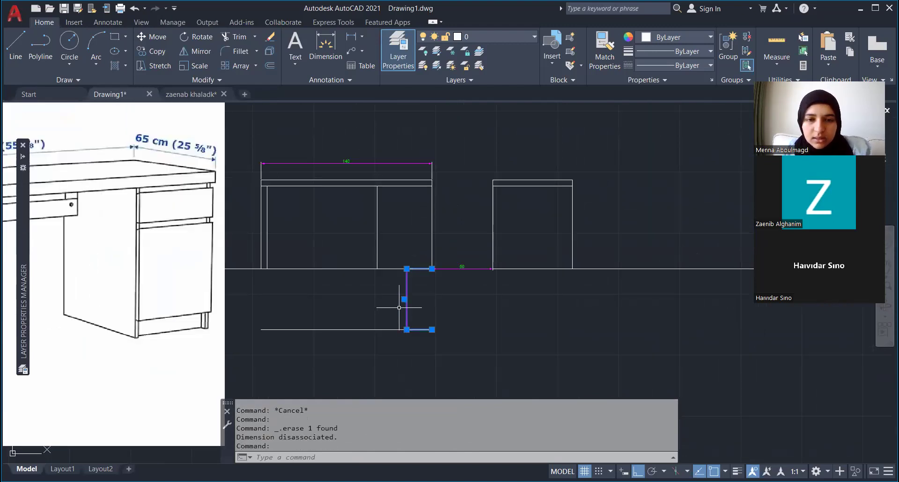
text(m)
key(Return)
click(399, 308)
click(334, 304)
drag(341, 305, 312, 297)
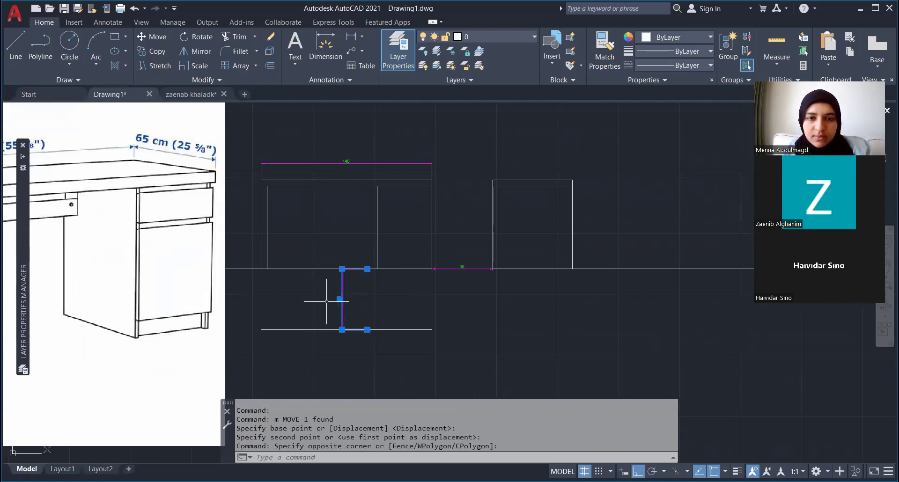
- Move the dimension to the lower line's right end
text(m)
key(Return)
click(510, 312)
click(601, 321)
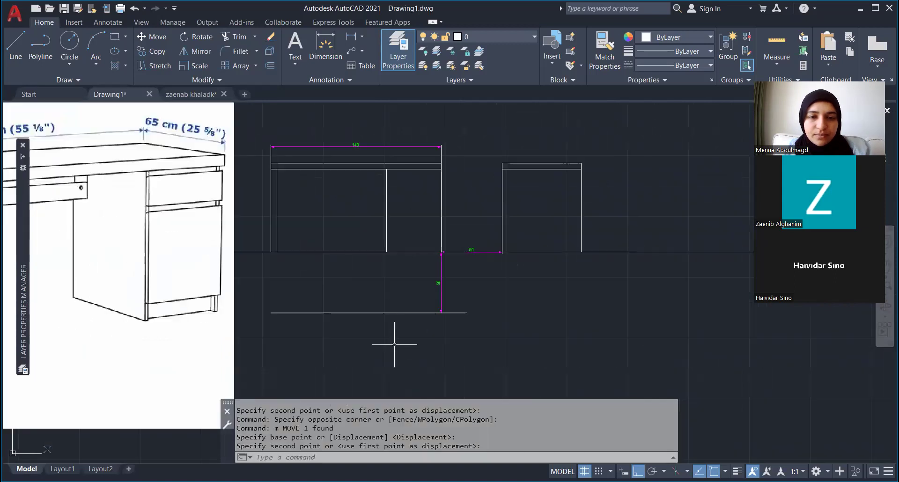
scroll(406, 290, down, 2)
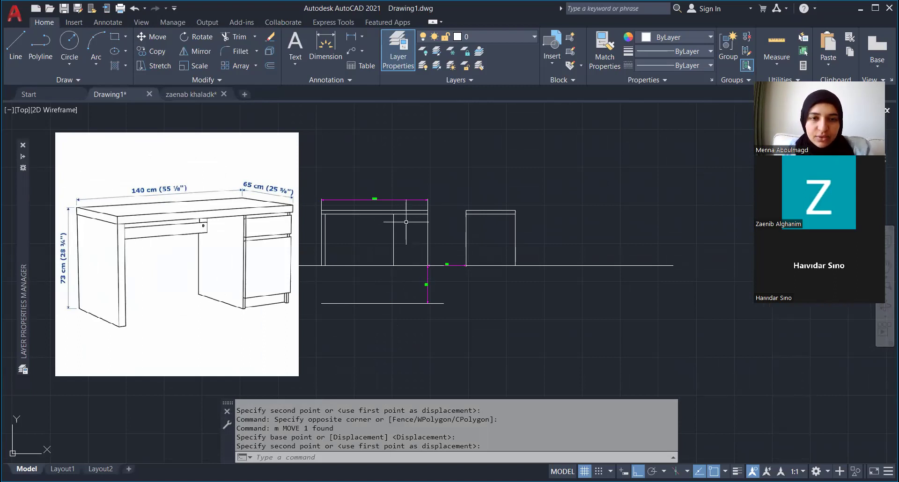
- Erase the old magenta vertical dimension line
text(1)
key(Return)
key(Escape)
scroll(436, 291, up, 4)
drag(422, 283, 382, 267)
key(Delete)
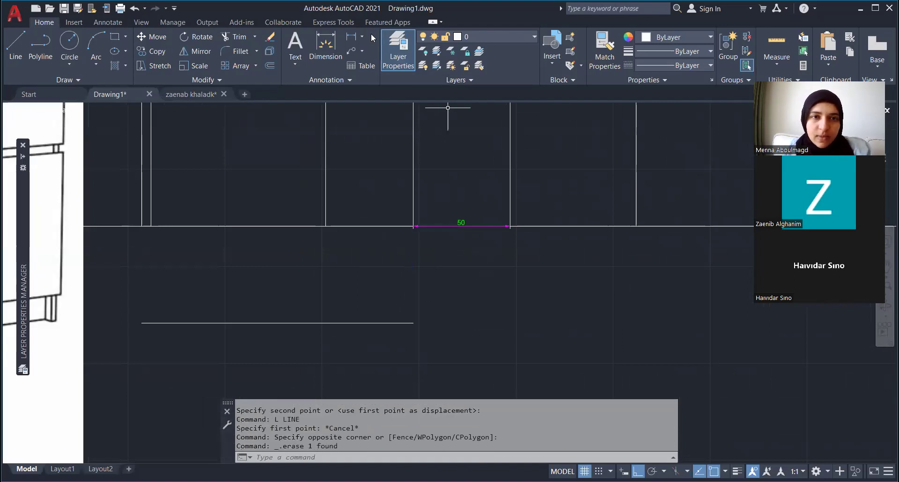
- Add a vertical 50 linear dimension from the ground line corner to the lower line's end
click(351, 36)
click(413, 226)
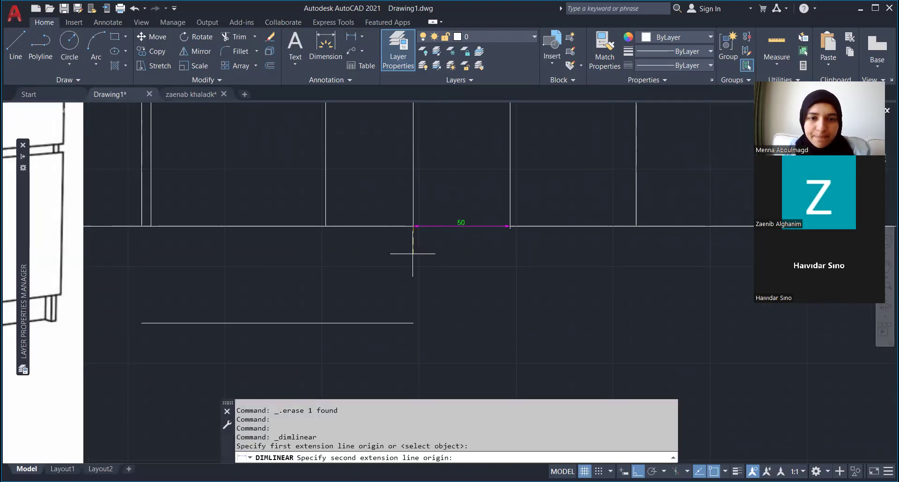
click(413, 323)
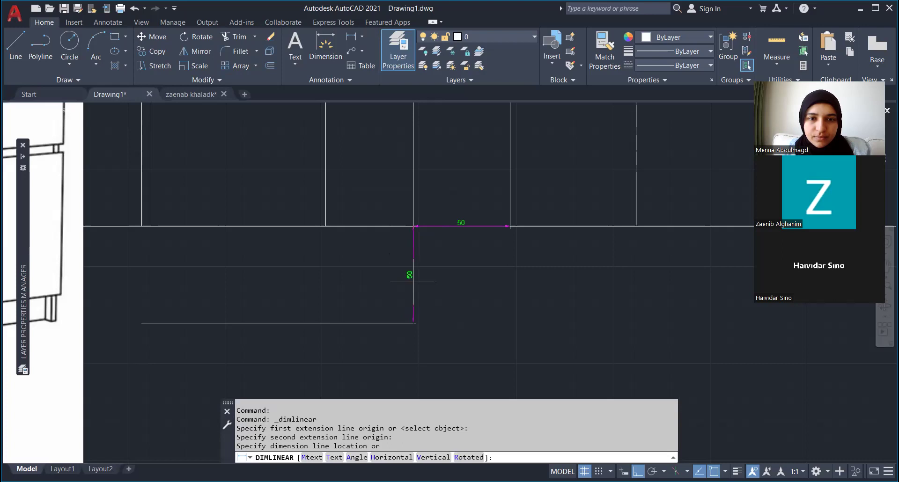
click(414, 274)
scroll(515, 239, down, 2)
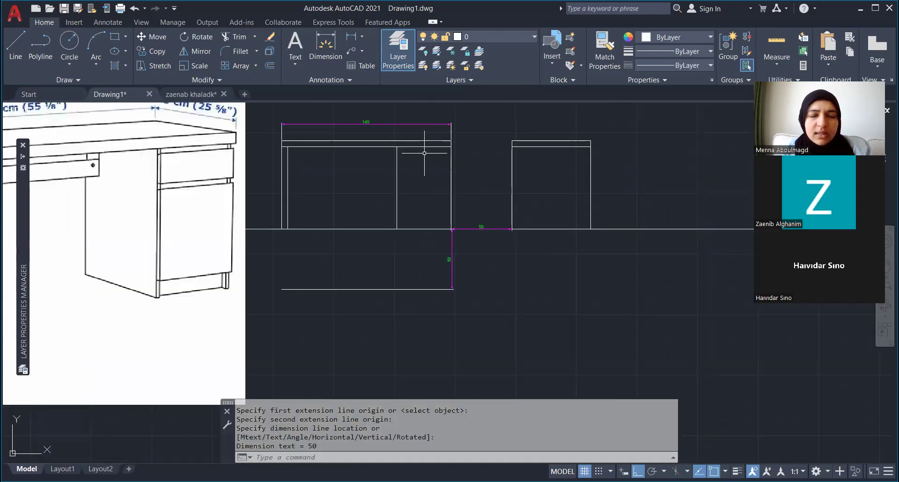
scroll(427, 188, down, 1)
scroll(352, 227, up, 1)
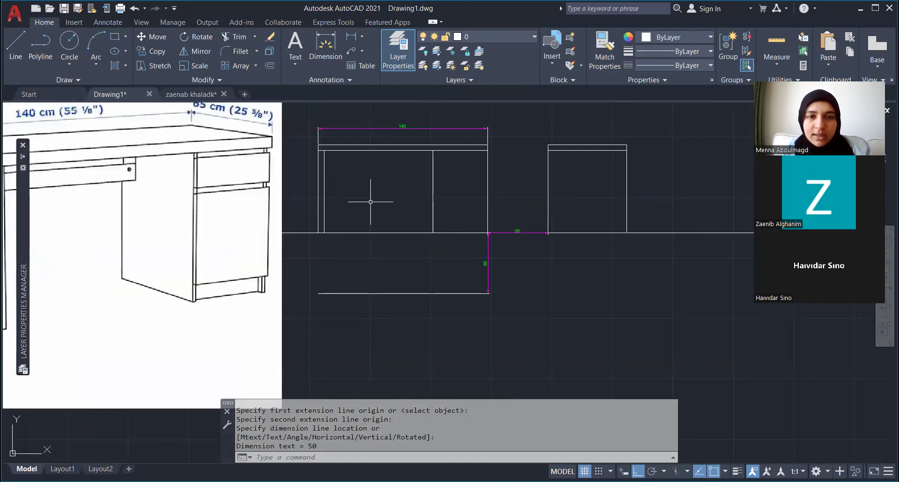
scroll(365, 202, down, 1)
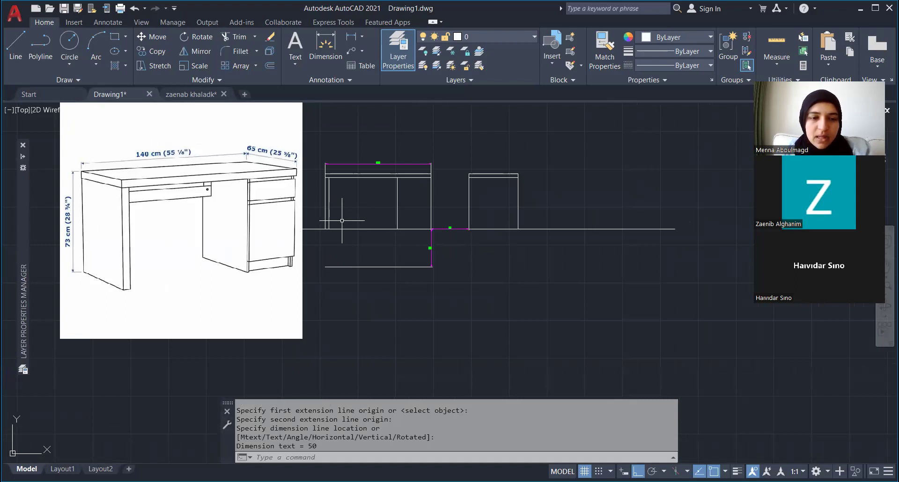
- Draw the plan's 65-unit left edge from the lower line's left end and erase a stray line
text(l)
key(Return)
scroll(313, 253, up, 2)
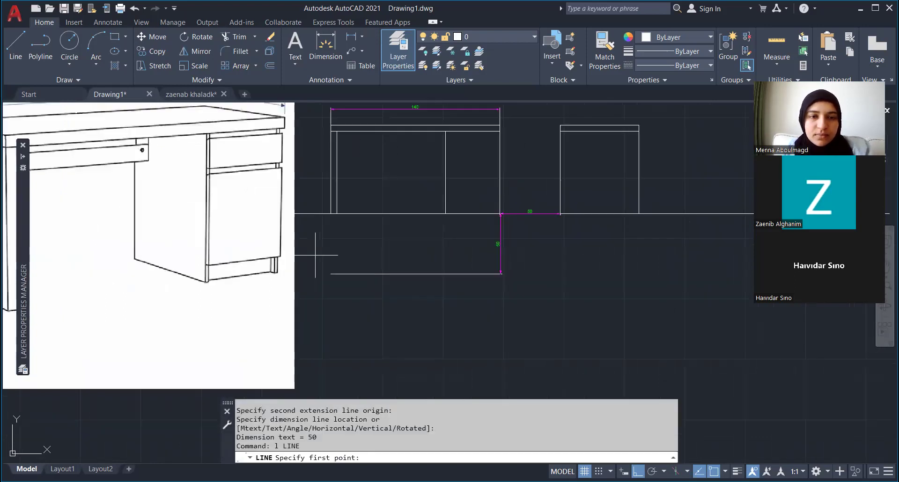
click(330, 214)
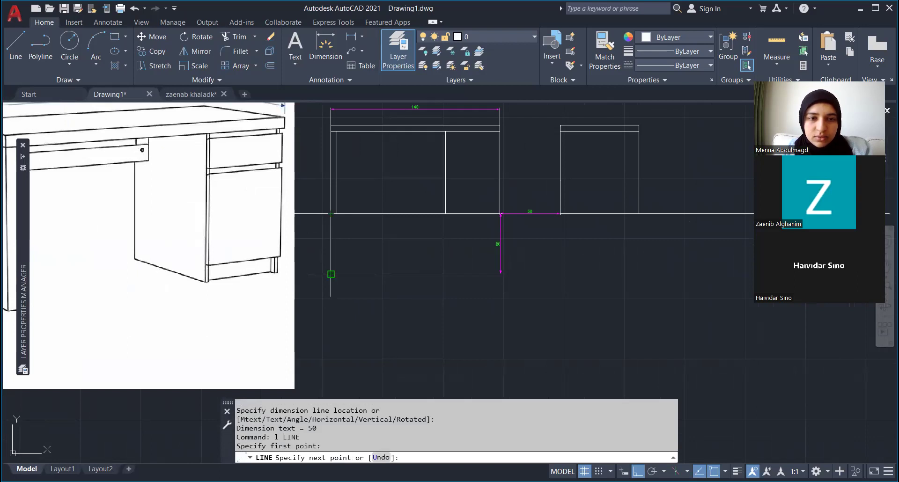
scroll(329, 253, down, 2)
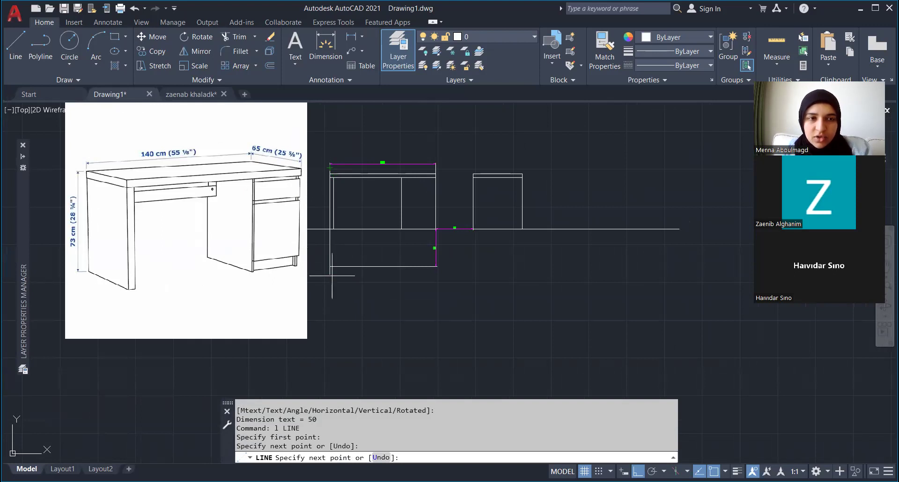
text(65)
key(Return)
text(3)
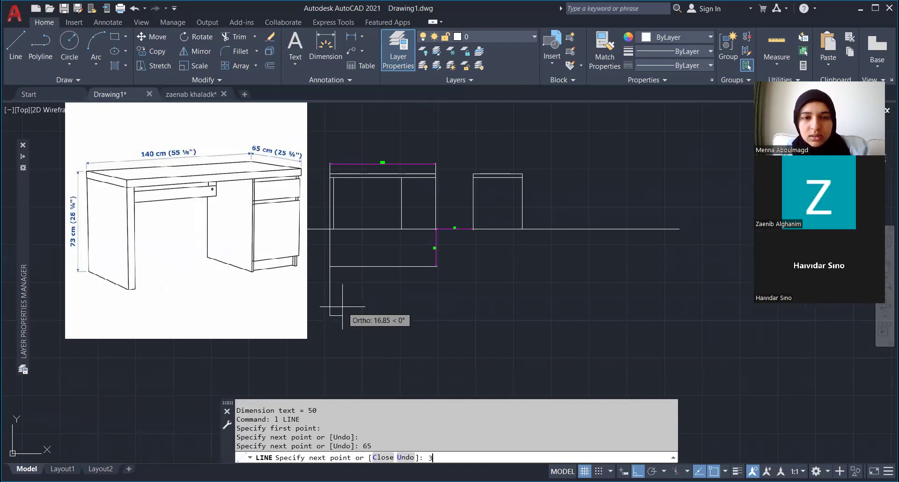
key(Escape)
click(330, 248)
key(Delete)
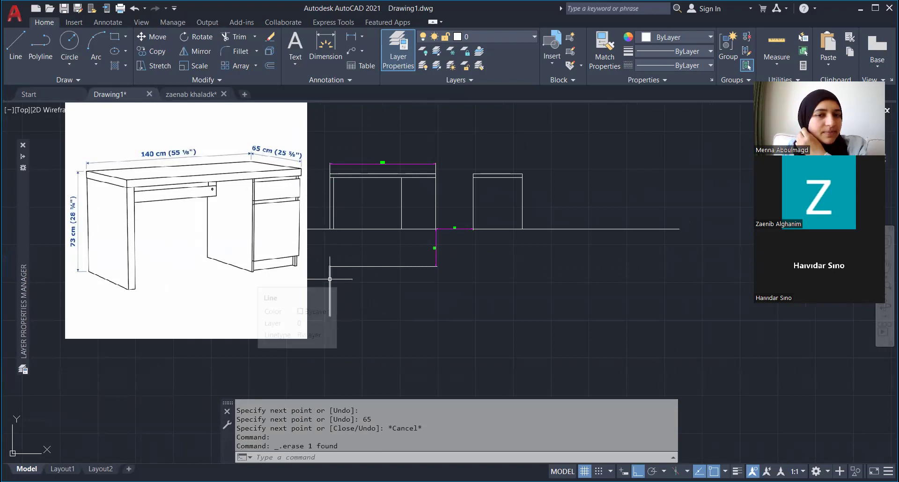
- Mirror the left edge to create the plan's right edge, keeping the original
click(331, 290)
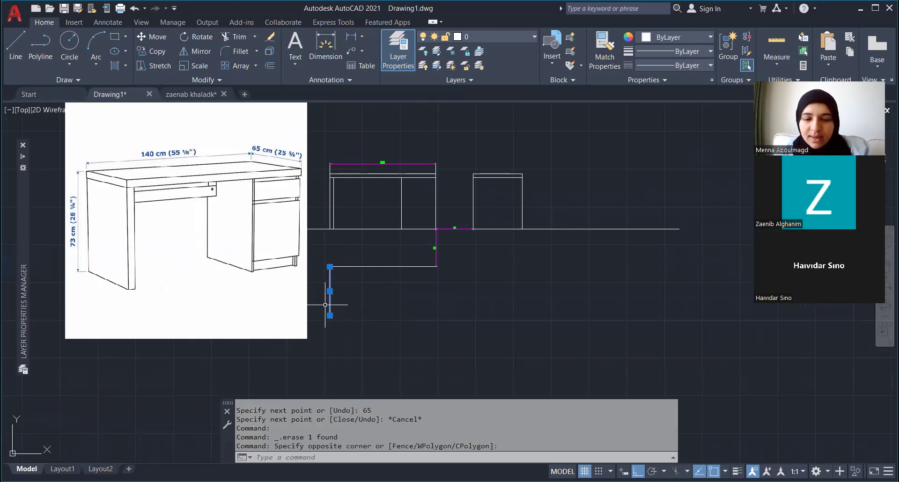
text(mi)
key(Return)
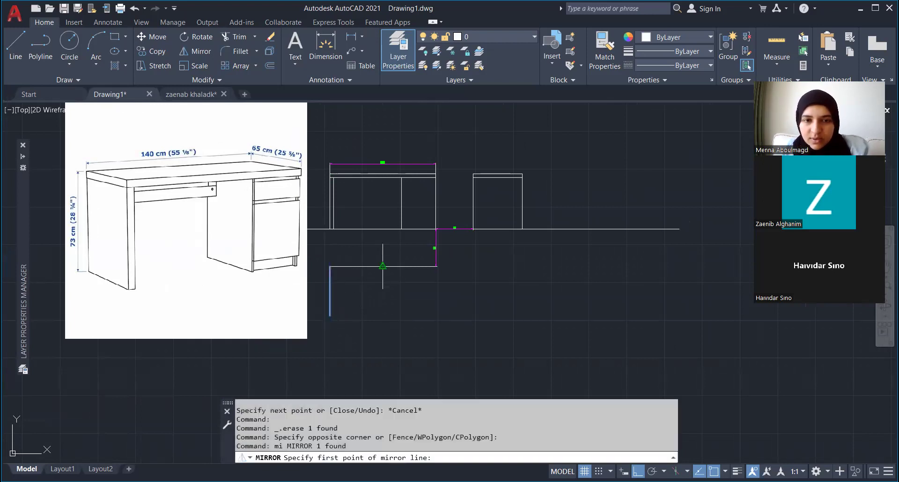
click(383, 266)
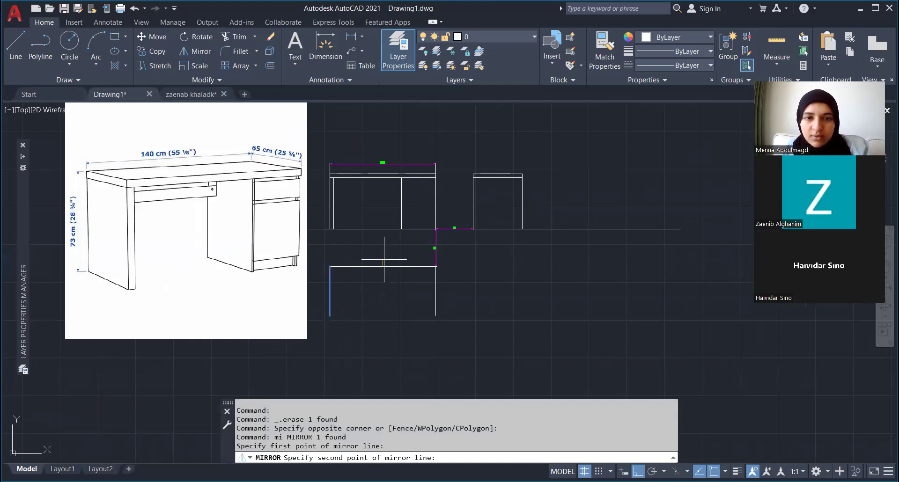
click(384, 259)
key(Return)
- Mirror the top edge to create the plan's bottom edge, keeping the original
click(379, 266)
text(mi)
key(Return)
click(330, 291)
click(412, 290)
key(Return)
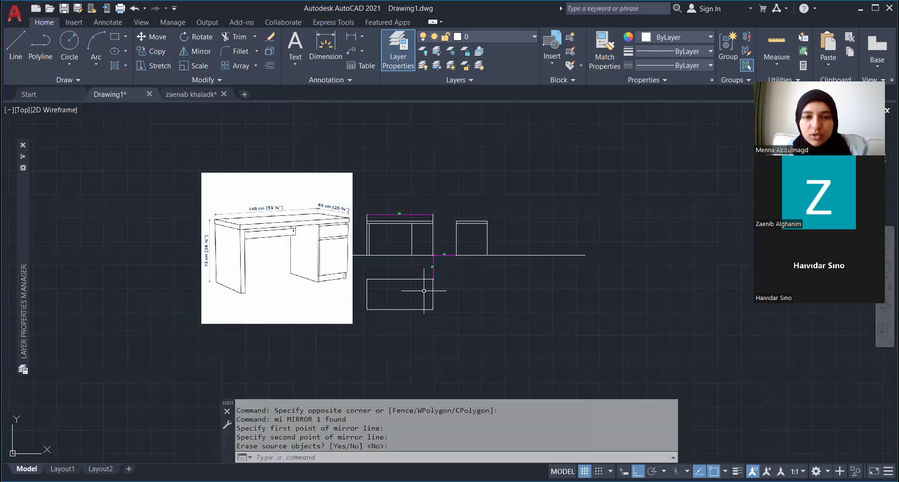
- Join the four plan edges into one closed polyline
scroll(414, 246, up, 2)
click(458, 378)
click(405, 336)
click(336, 305)
click(253, 274)
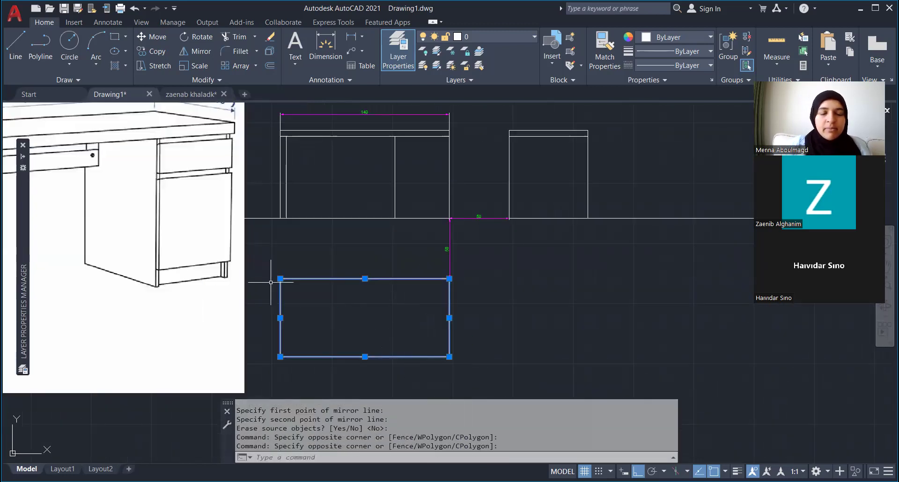
text(j)
key(Return)
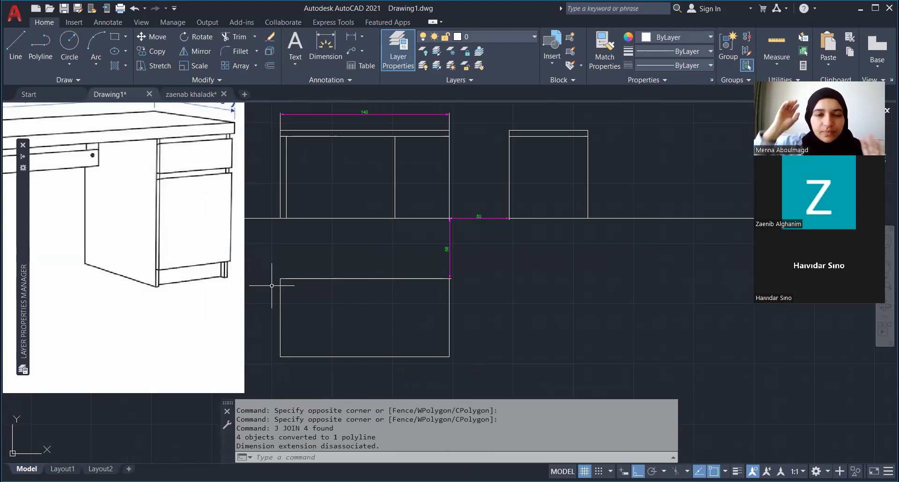
scroll(329, 310, down, 2)
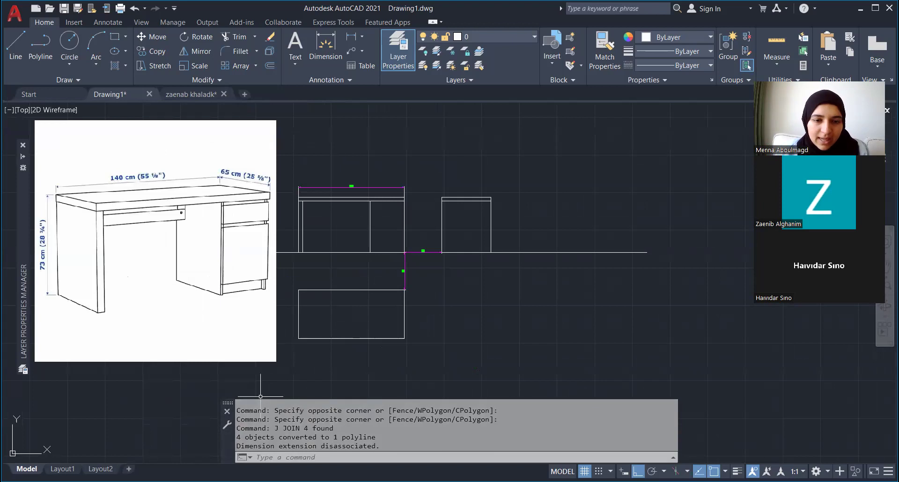
key(alt+Tab)
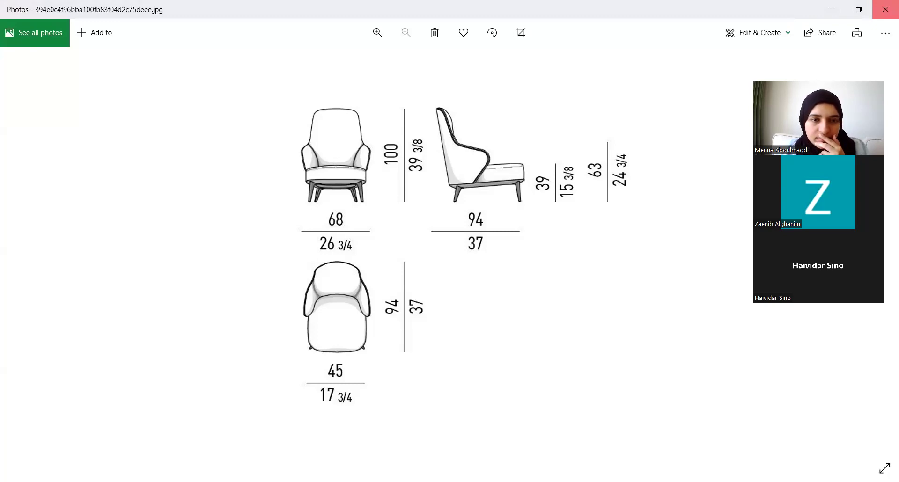
key(alt+Tab)
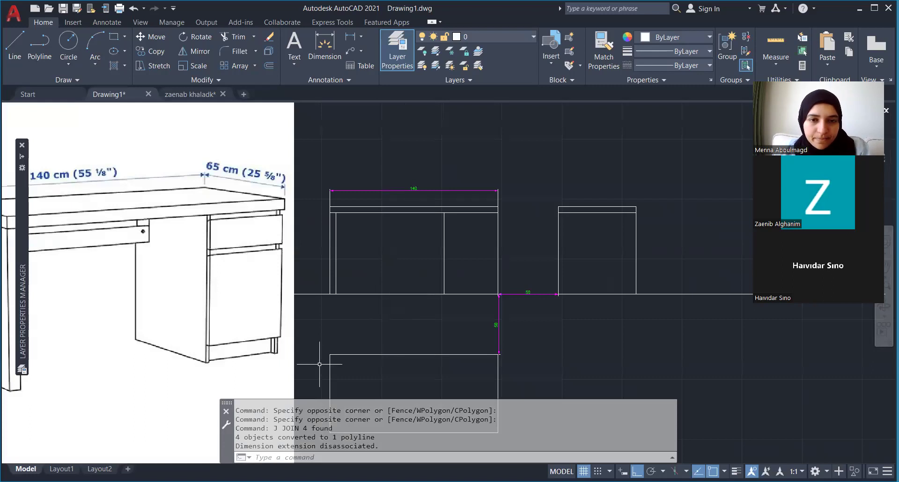
- Draw a line along the ground line from the elevation's right corner to the inner leg
text(1)
key(Escape)
click(469, 294)
key(Escape)
key(Escape)
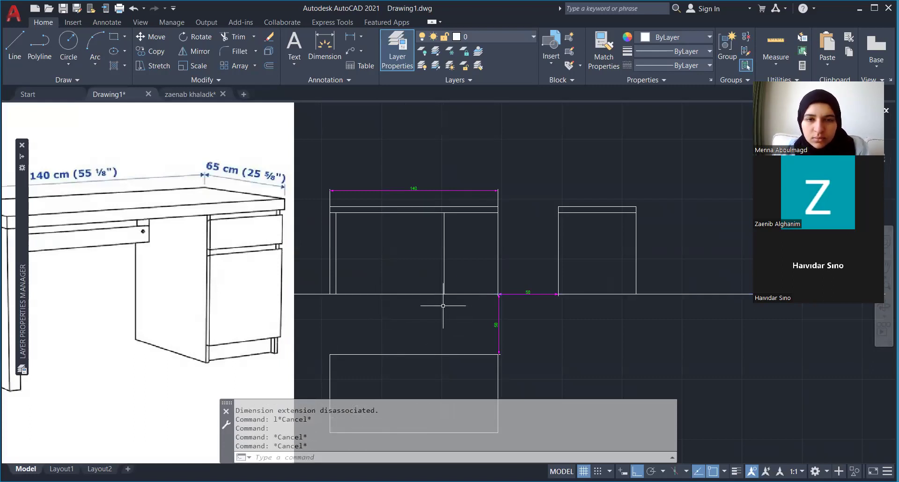
text(l)
key(Return)
scroll(443, 306, up, 3)
click(444, 294)
scroll(498, 294, up, 6)
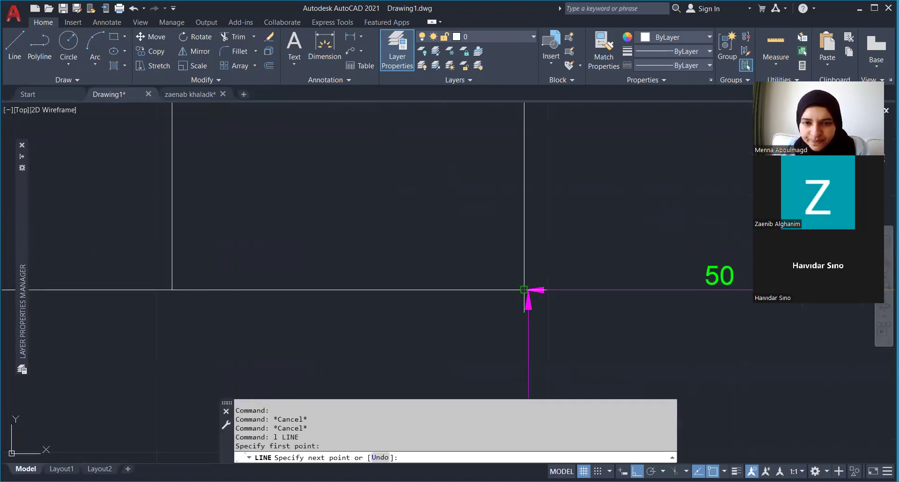
key(Escape)
scroll(518, 295, down, 4)
click(466, 311)
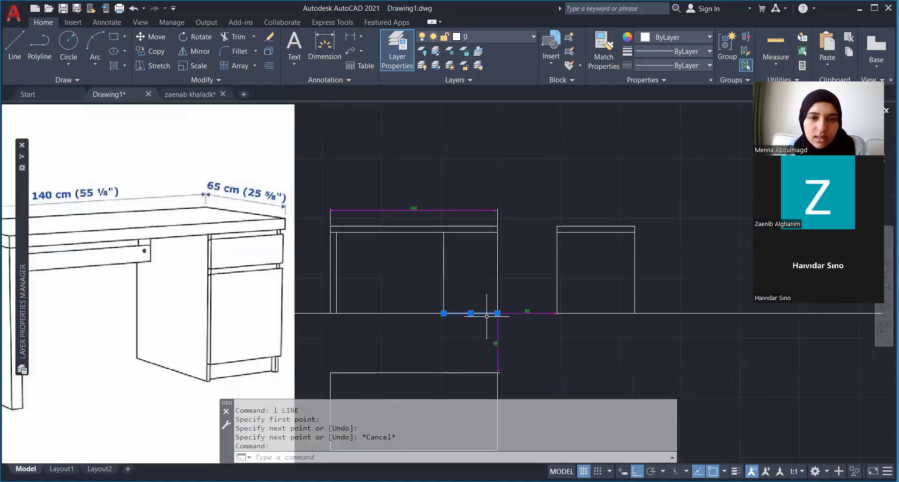
- Clear the leftover selections and look over the elevation and plan
scroll(459, 305, up, 3)
key(Escape)
scroll(491, 296, down, 5)
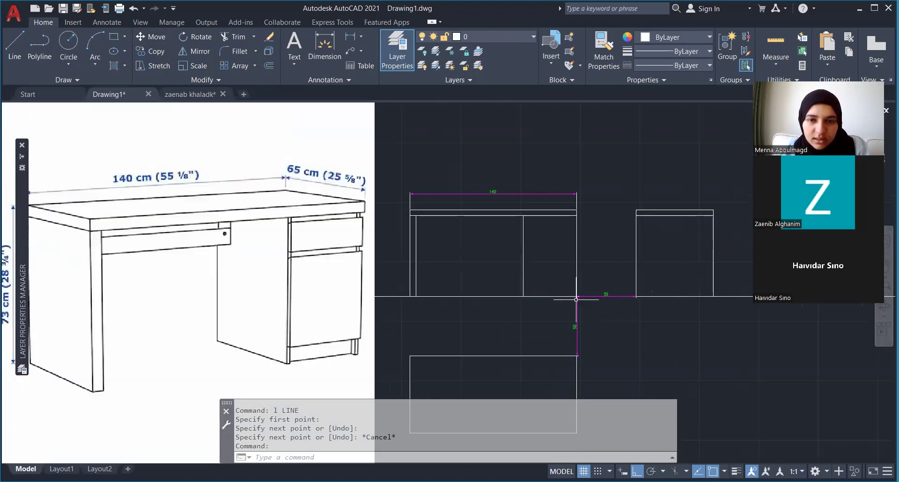
scroll(526, 281, up, 5)
click(518, 272)
scroll(493, 257, down, 2)
key(Escape)
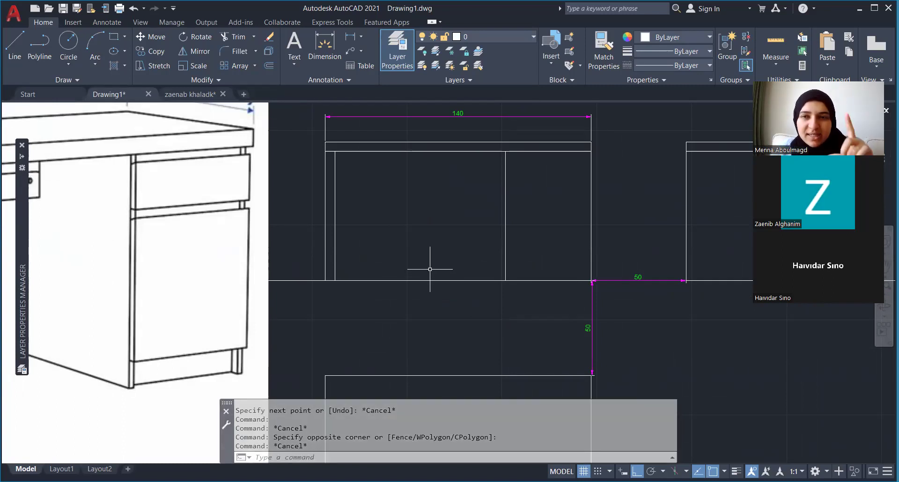
- Move the cabinet's bottom line up 10 units
middle_drag(555, 306, 510, 288)
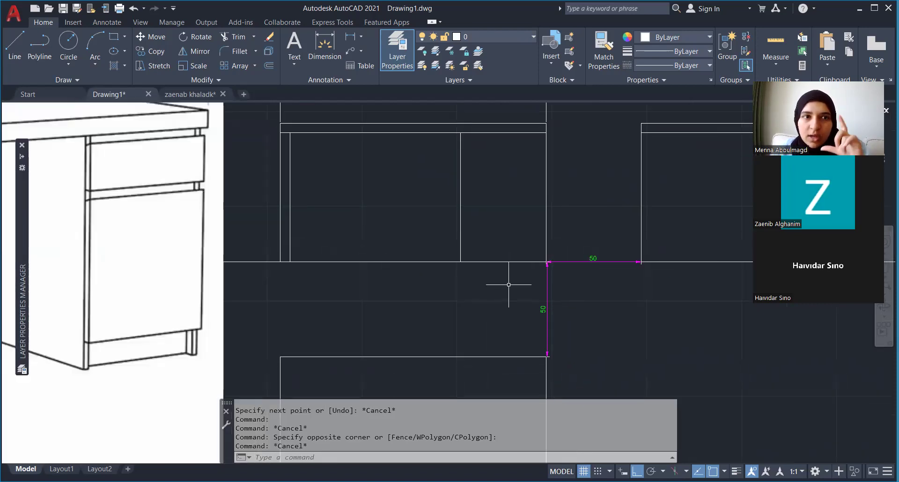
click(445, 249)
click(556, 291)
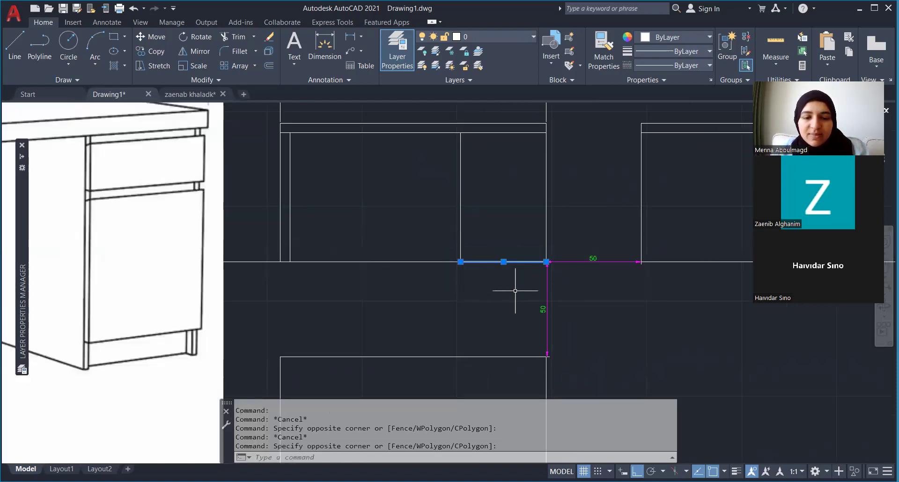
text(m)
key(Return)
click(502, 306)
text(10)
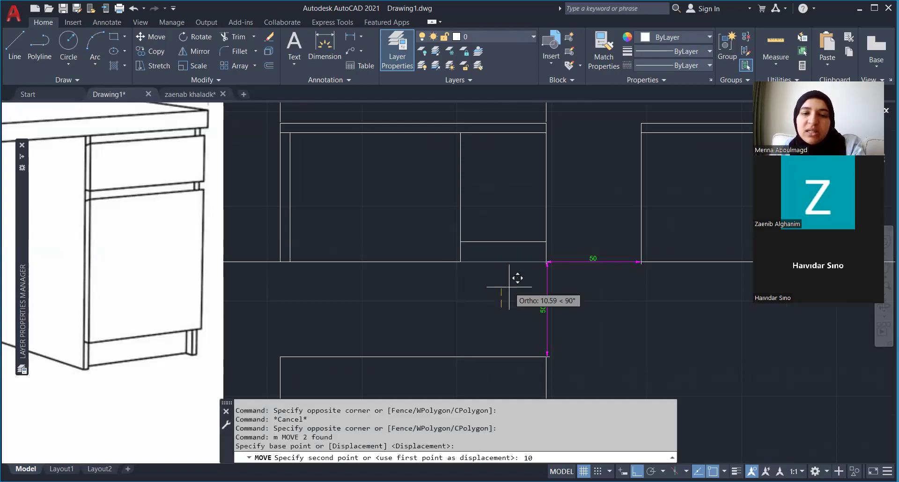
key(Return)
scroll(510, 287, down, 2)
scroll(518, 261, up, 2)
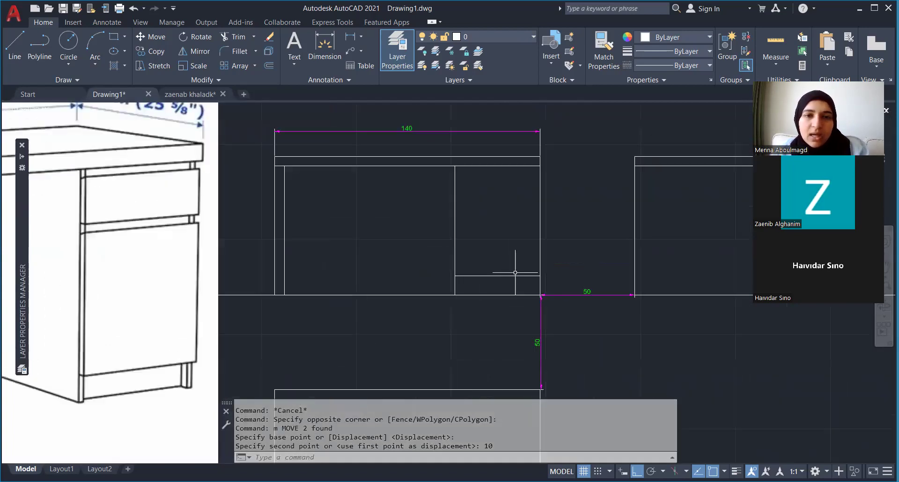
- Copy the raised base line up to the cabinet's top edge
text(O)
key(Return)
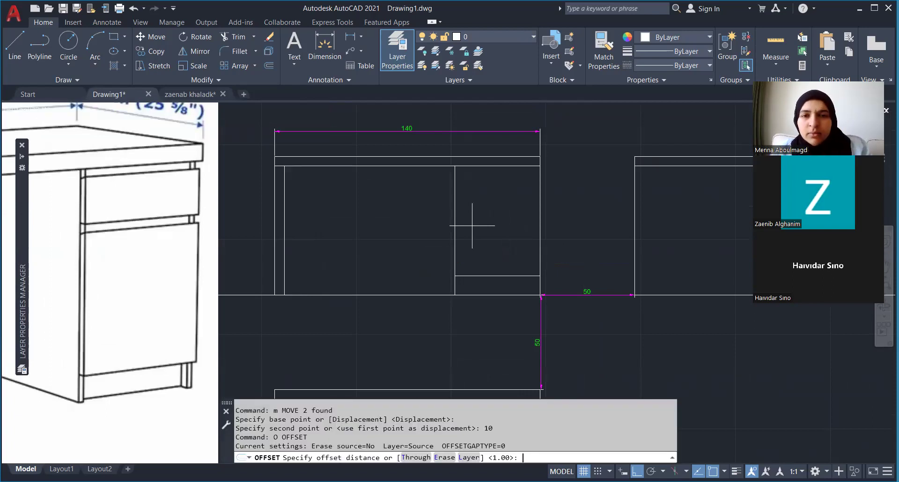
key(Escape)
click(484, 276)
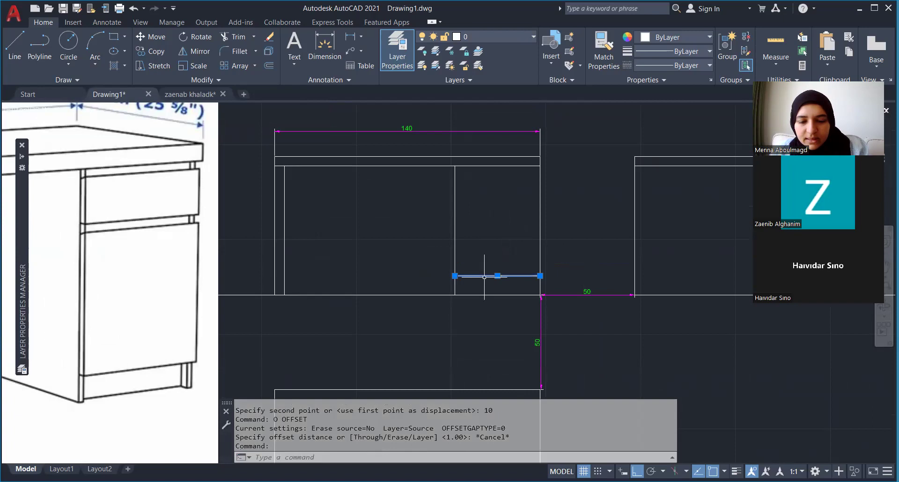
text(co)
key(Return)
click(541, 276)
click(540, 165)
key(Escape)
- Move the cabinet's top line down 2 units
click(528, 165)
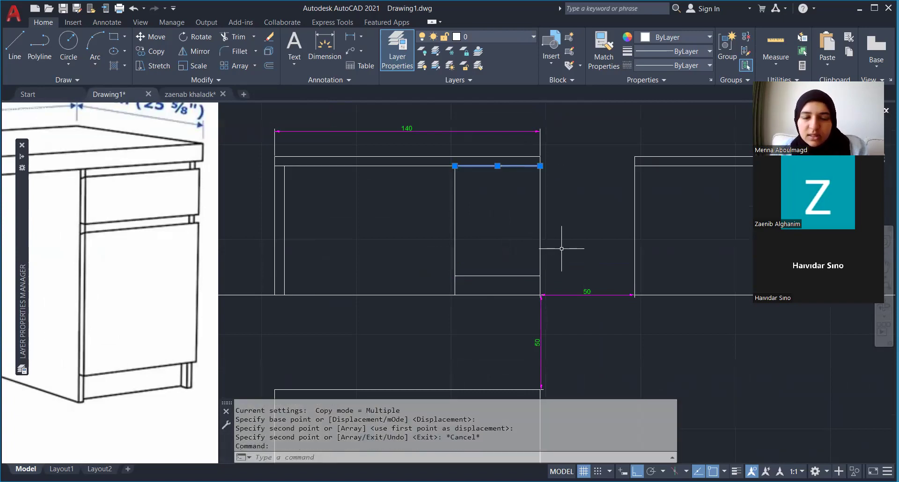
text(m)
key(Return)
click(540, 166)
text(2)
key(Return)
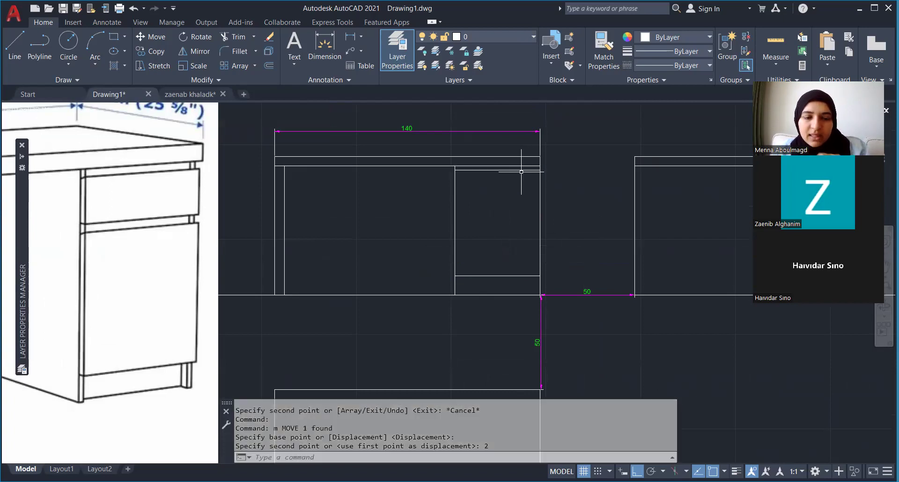
- Copy the drawer's top line 15 units below it
text(oo)
key(Return)
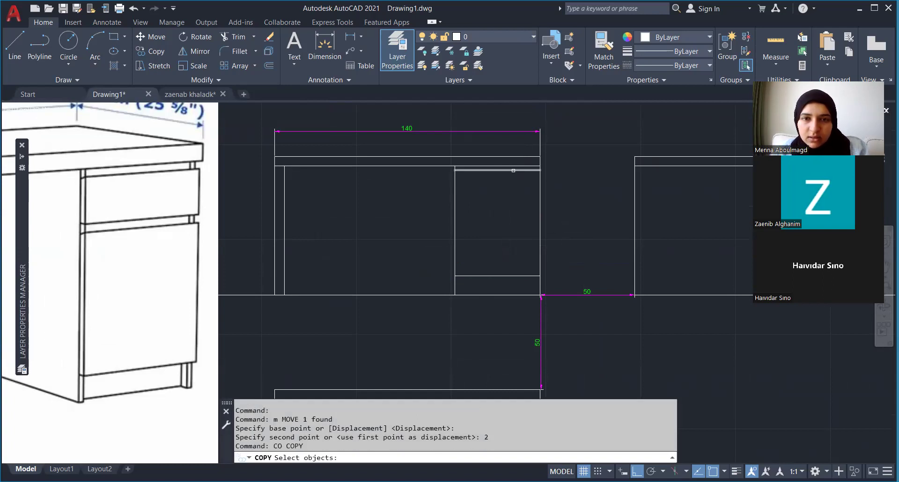
click(514, 171)
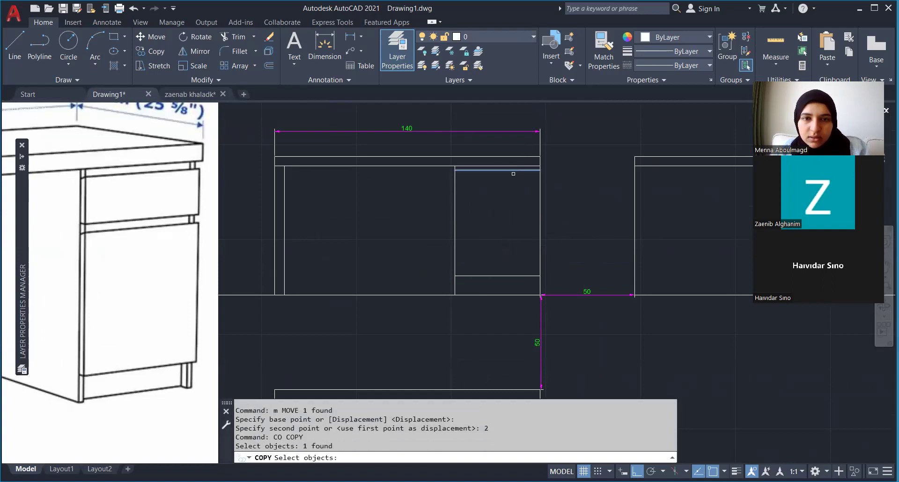
key(Return)
click(510, 209)
text(15)
key(Return)
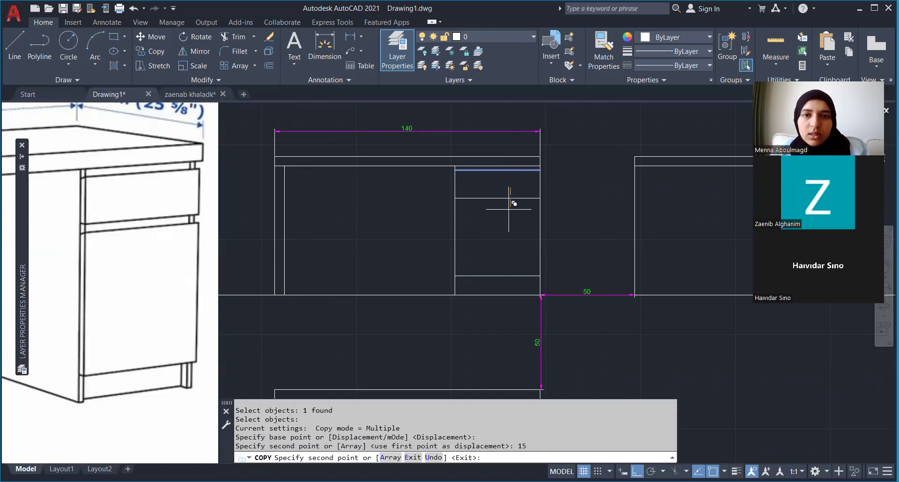
key(Escape)
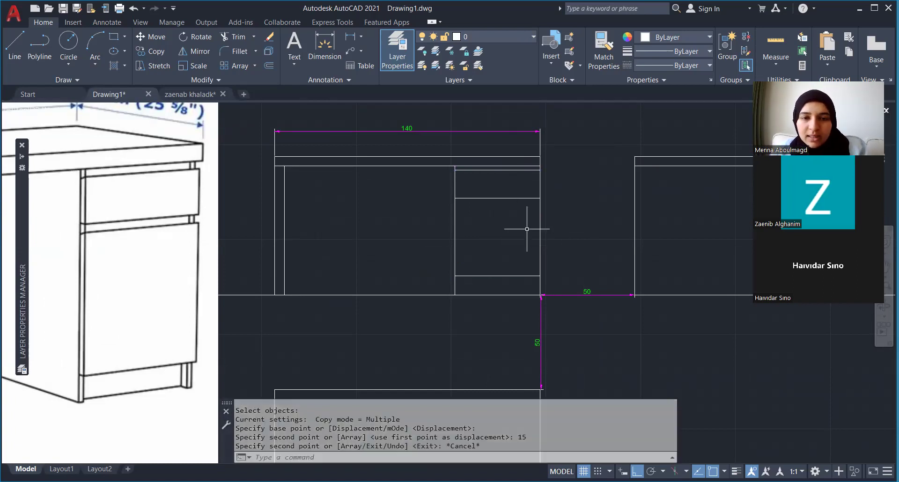
- Offset the copied drawer line 2 units downward to form a double line
text(o)
key(Return)
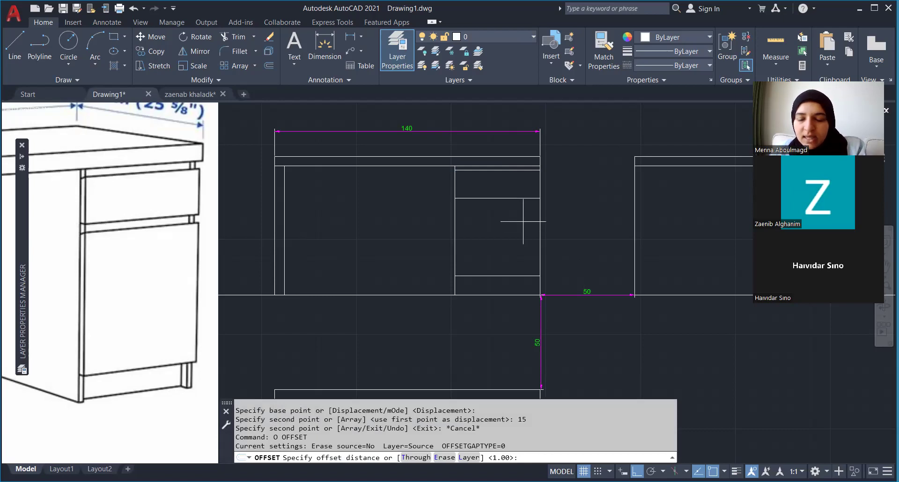
text(2)
key(Return)
click(497, 198)
click(489, 213)
key(Escape)
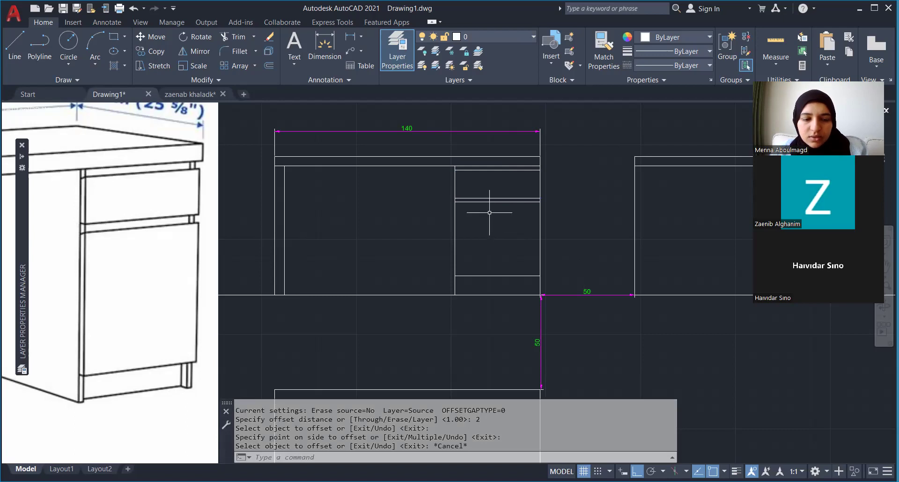
- Start the DIST command to measure the drawer line spacing
text(do)
key(Escape)
text(di)
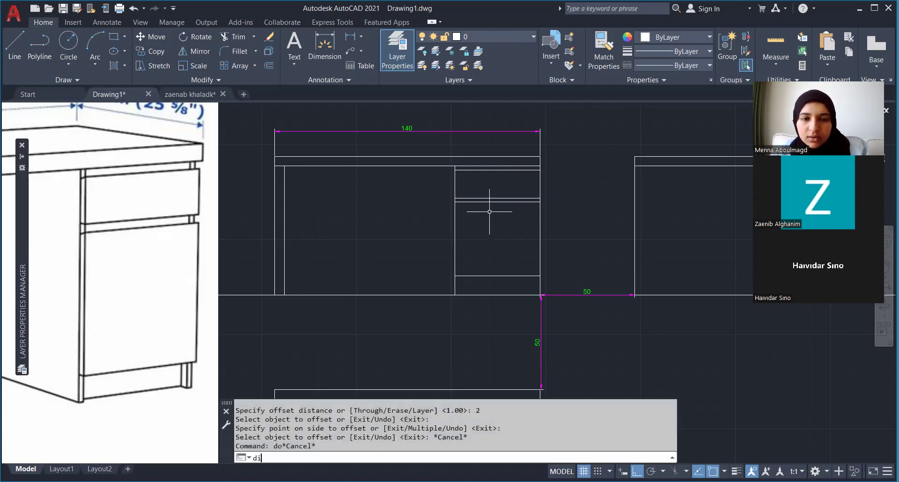
key(Return)
scroll(431, 190, up, 3)
- Measure the gap between the drawer's double lines, confirming 2.00
click(432, 190)
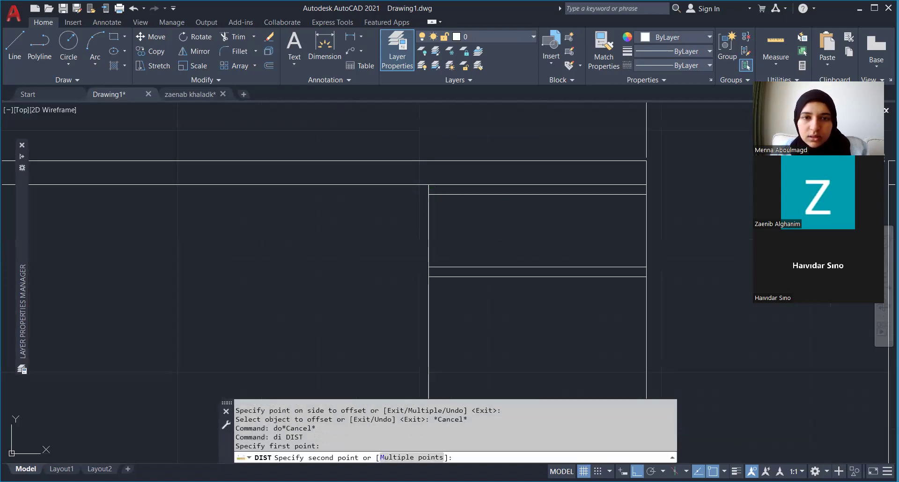
click(430, 183)
scroll(422, 204, down, 3)
scroll(499, 239, up, 2)
key(Escape)
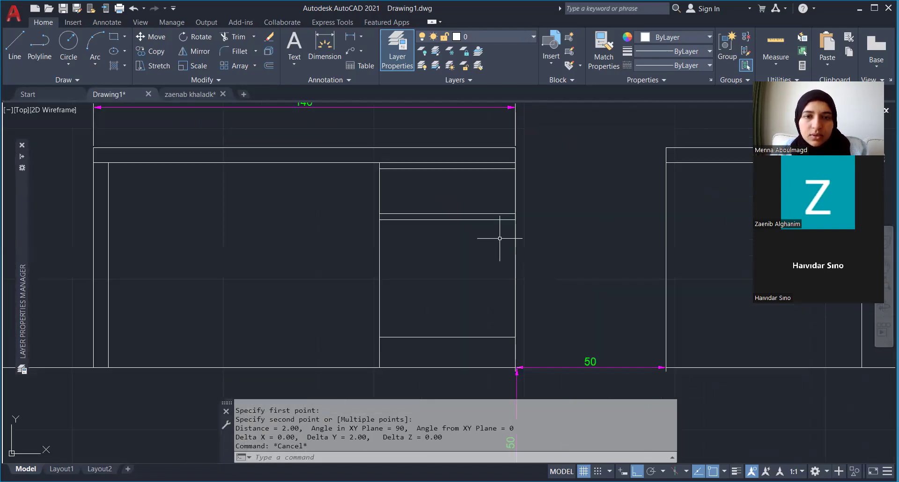
key(Return)
click(380, 219)
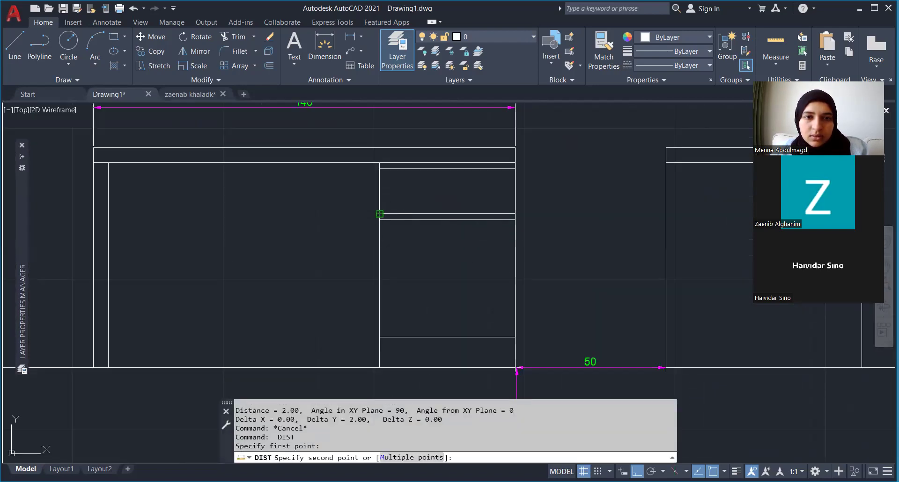
click(381, 214)
scroll(458, 254, down, 4)
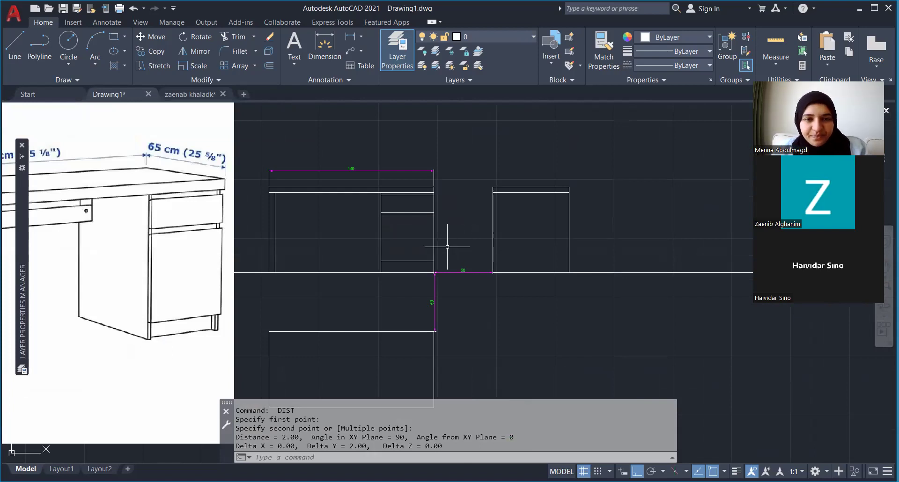
scroll(447, 248, up, 2)
- Zoom around the drawing and the reference image
scroll(471, 283, down, 2)
scroll(422, 293, up, 3)
scroll(420, 372, down, 3)
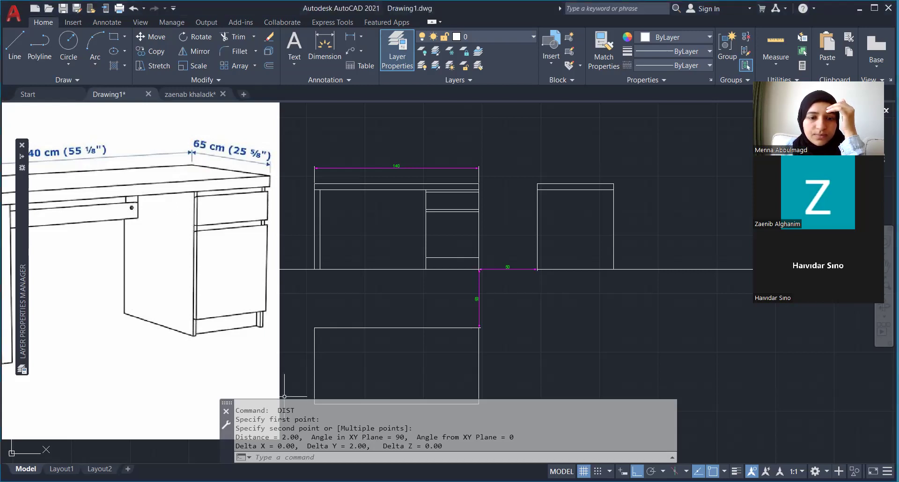
scroll(358, 202, up, 4)
scroll(345, 200, down, 2)
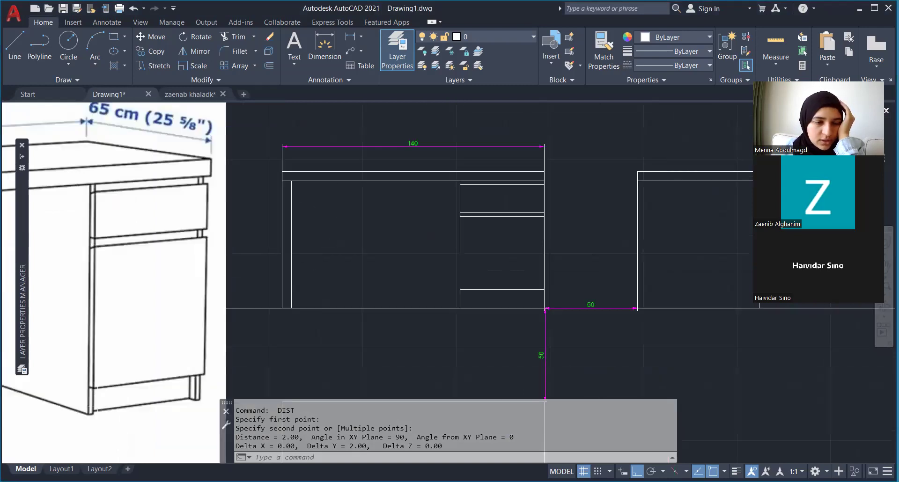
scroll(93, 402, down, 2)
scroll(92, 403, up, 4)
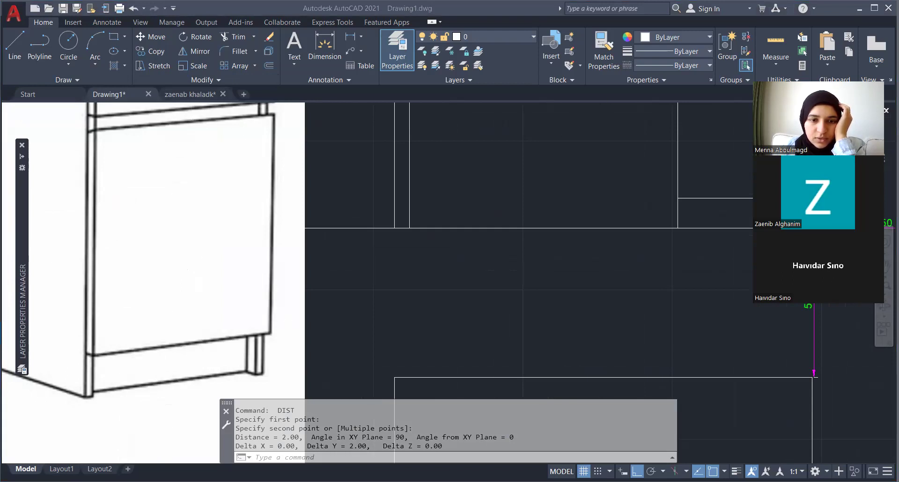
- Zoom out and trace red edges around the lower cabinet door on the reference picture
scroll(362, 297, down, 2)
scroll(392, 332, down, 2)
scroll(276, 271, down, 2)
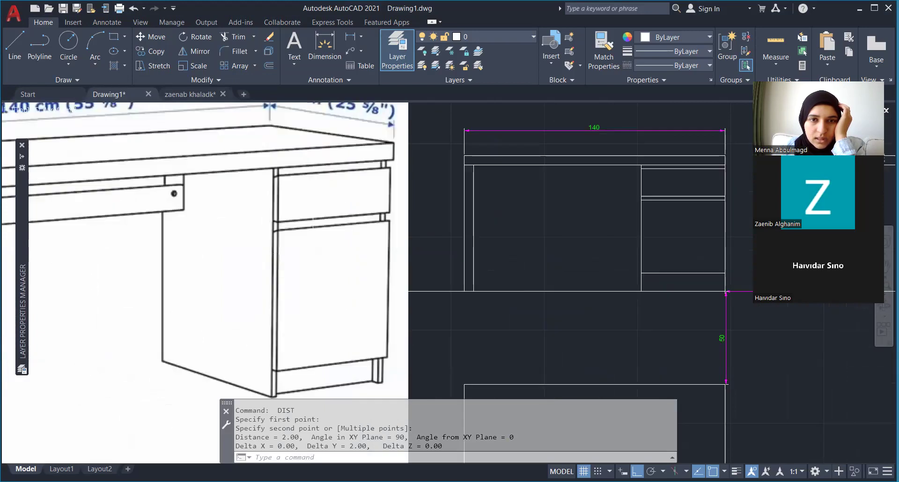
middle_drag(277, 271, 353, 249)
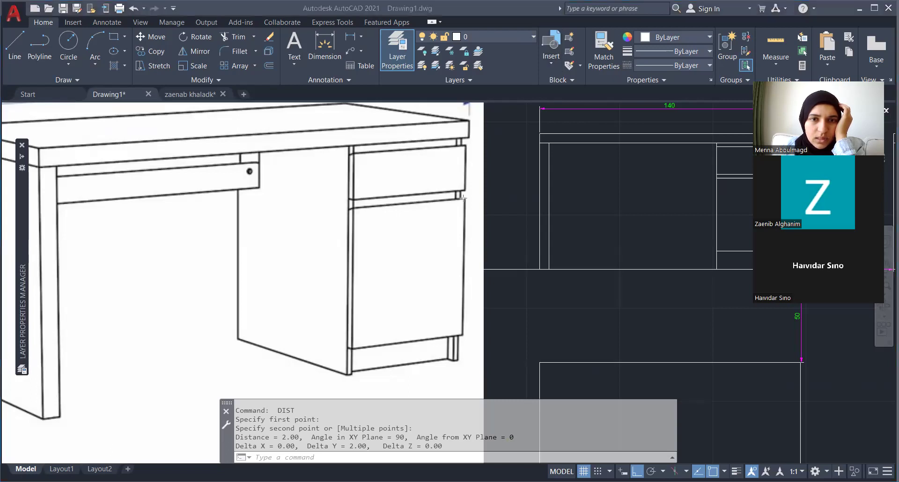
mouse_move(464, 198)
mouse_down()
mouse_move(353, 208)
mouse_move(361, 310)
mouse_move(351, 348)
mouse_move(464, 335)
mouse_up()
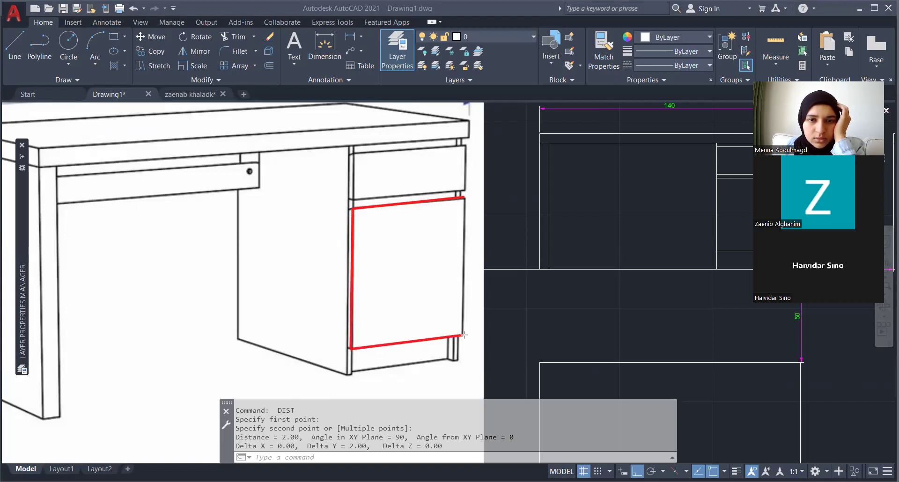
drag(466, 198, 465, 333)
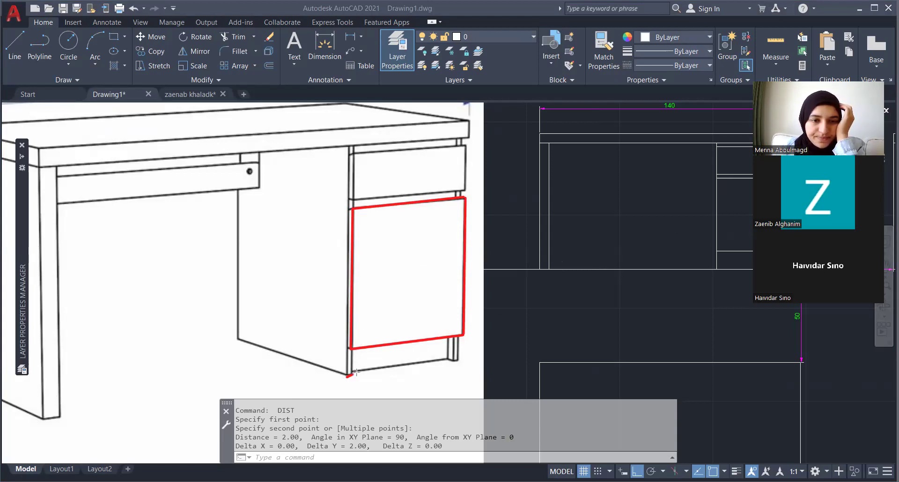
drag(347, 376, 354, 347)
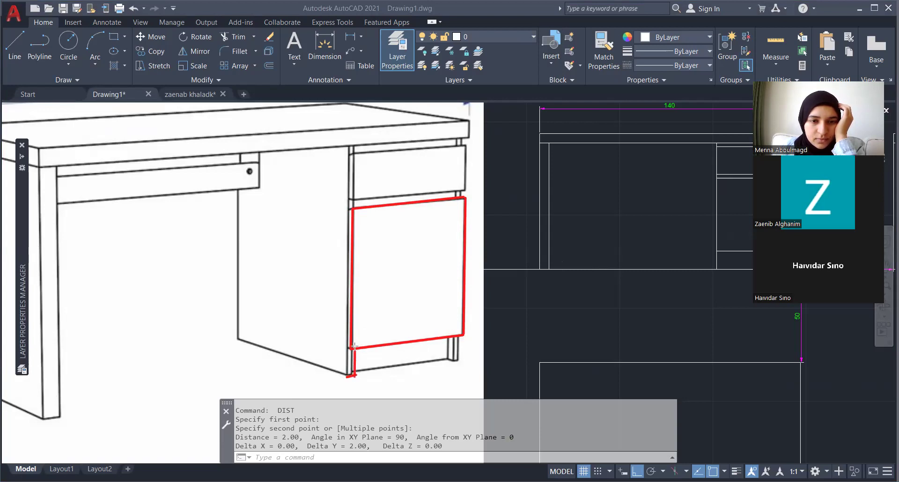
drag(348, 376, 350, 346)
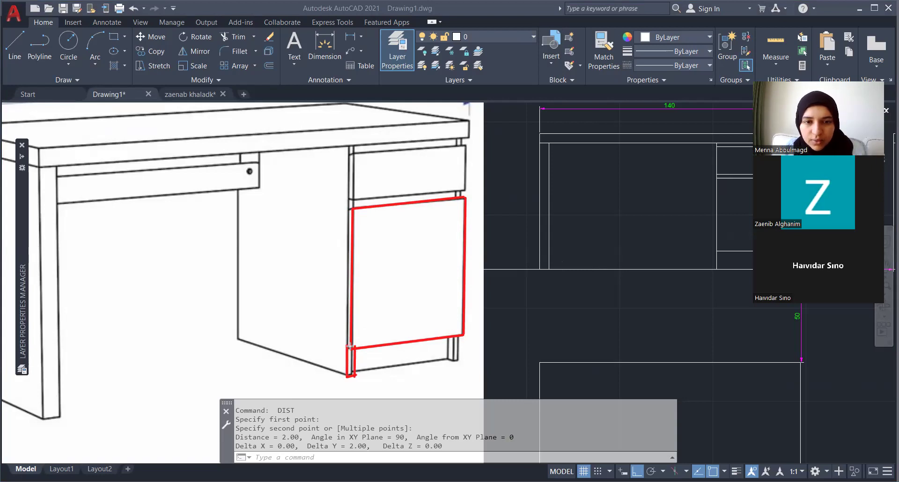
click(347, 361)
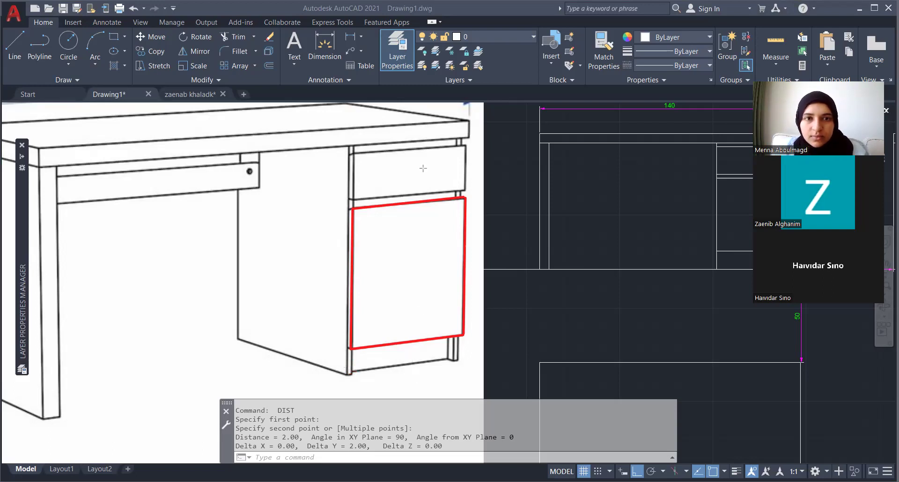
drag(346, 348, 354, 376)
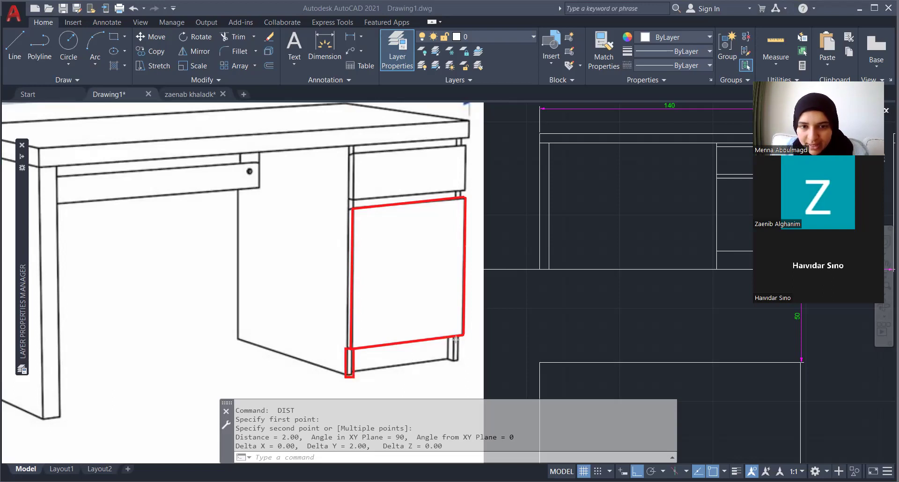
drag(452, 335, 459, 363)
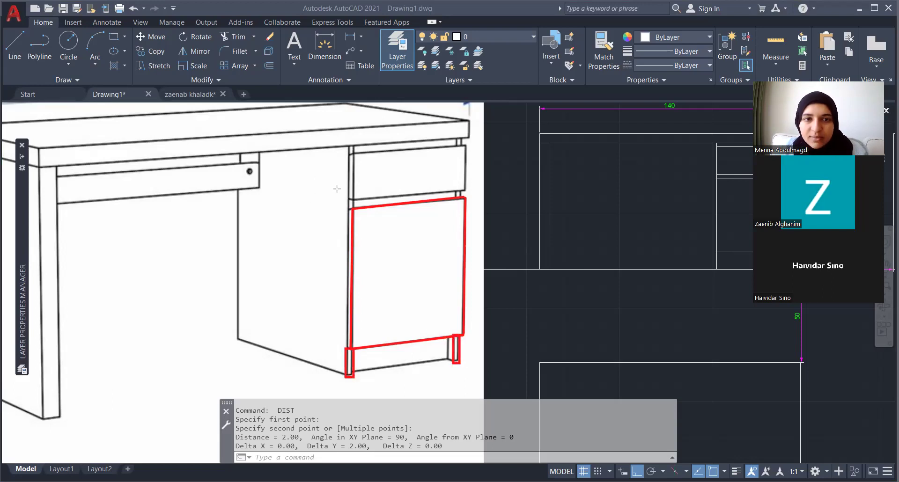
drag(352, 198, 365, 348)
key(ctrl+z)
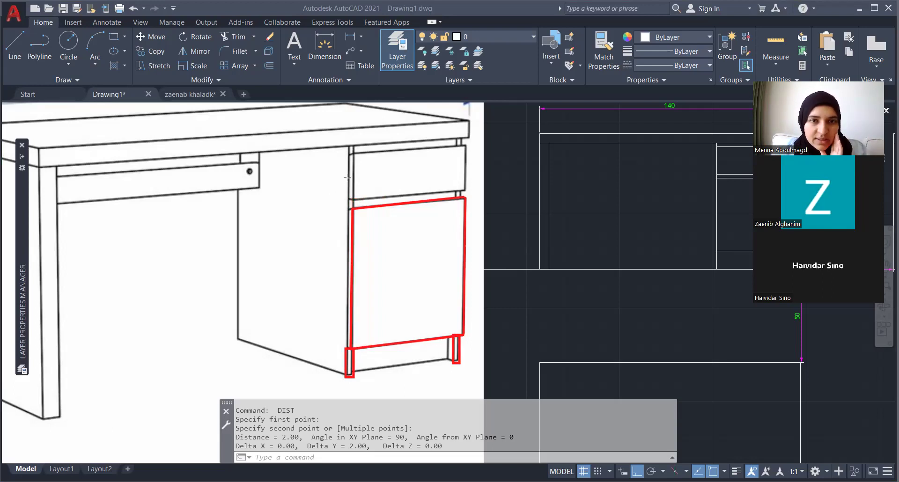
drag(343, 208, 352, 350)
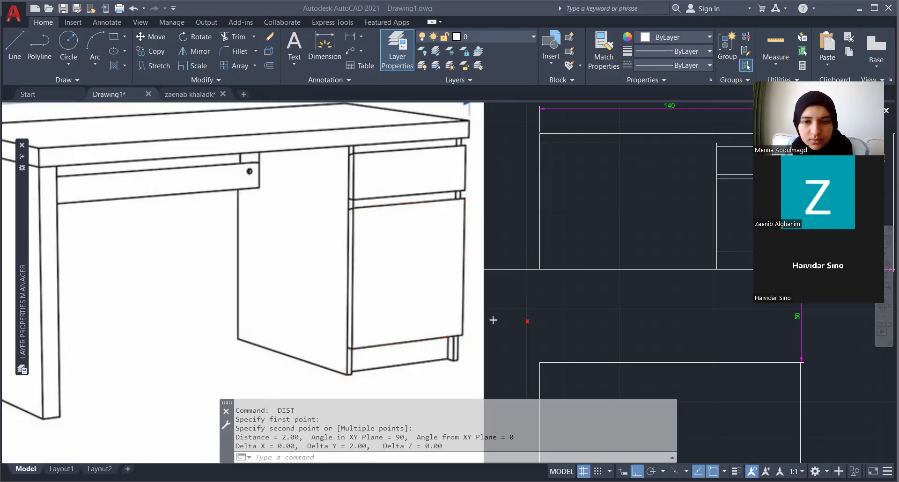
- Offset the cabinet's left and right edges 1.8 units inward
scroll(333, 348, down, 5)
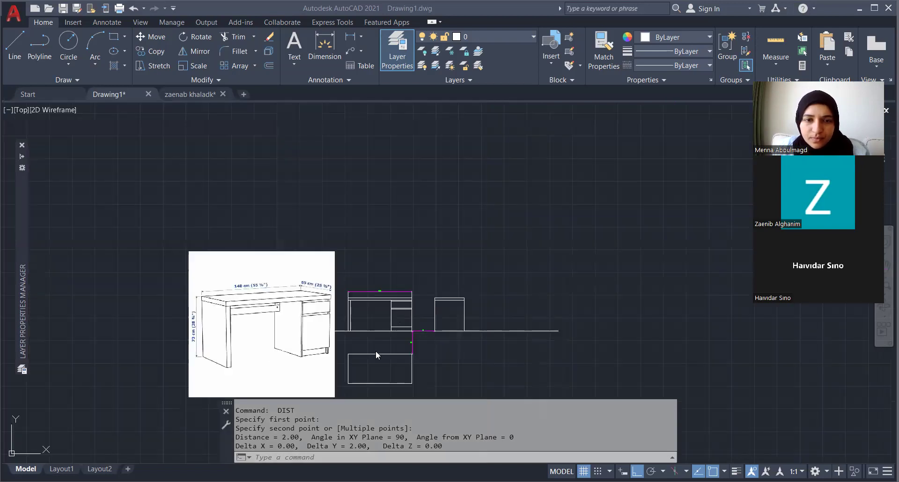
scroll(376, 350, up, 2)
scroll(398, 310, up, 2)
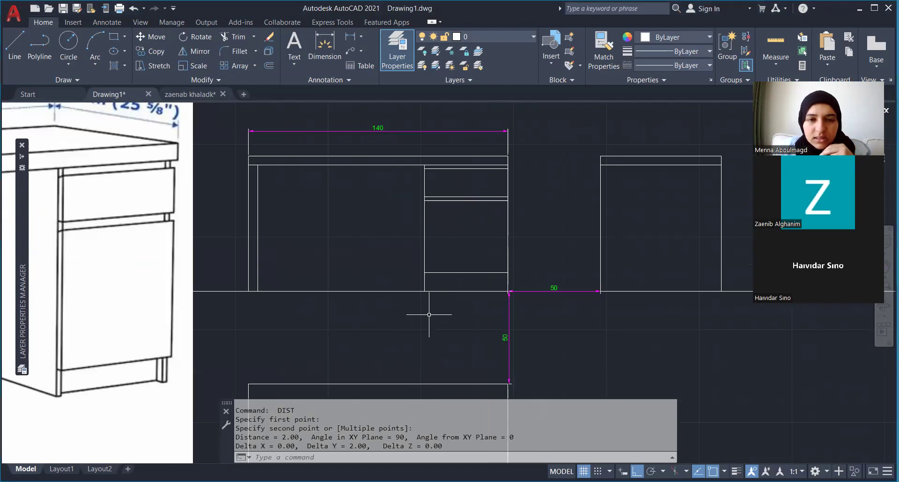
text(o)
key(Return)
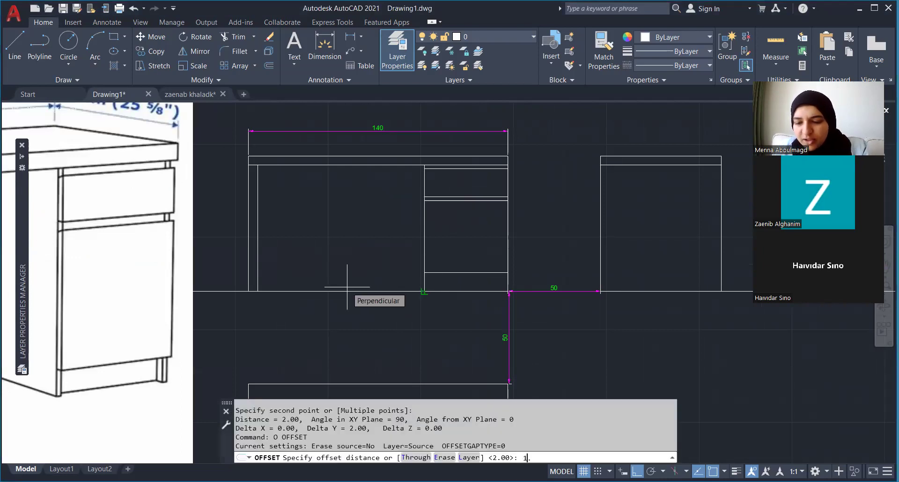
text(.8)
key(Return)
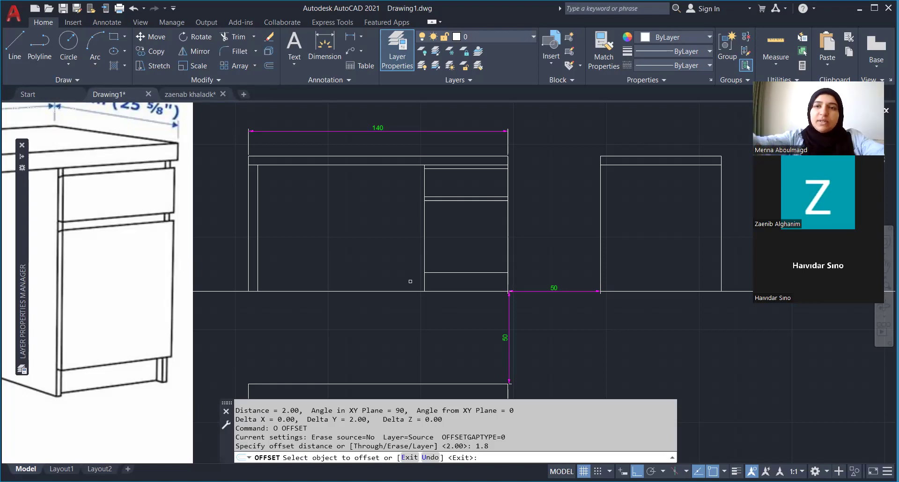
click(425, 281)
click(469, 281)
click(507, 284)
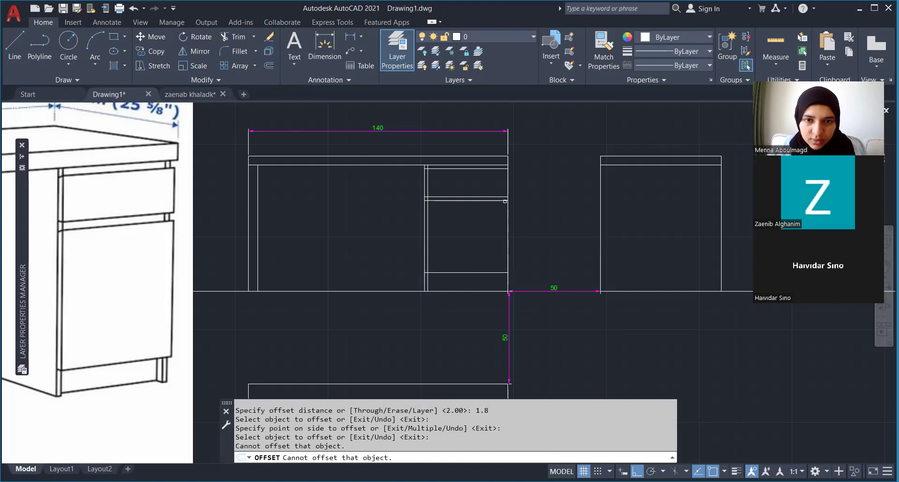
click(508, 206)
click(481, 234)
key(Escape)
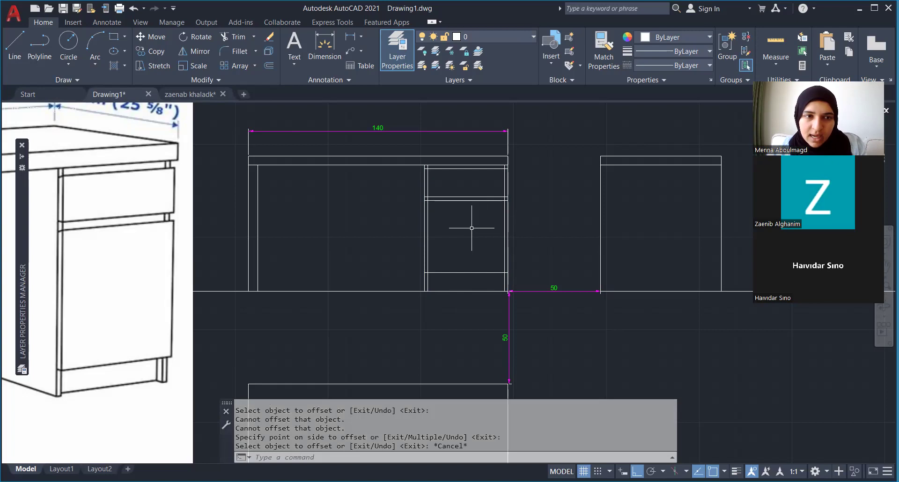
- Trim away part of the new inner left and right lines
click(428, 182)
key(Escape)
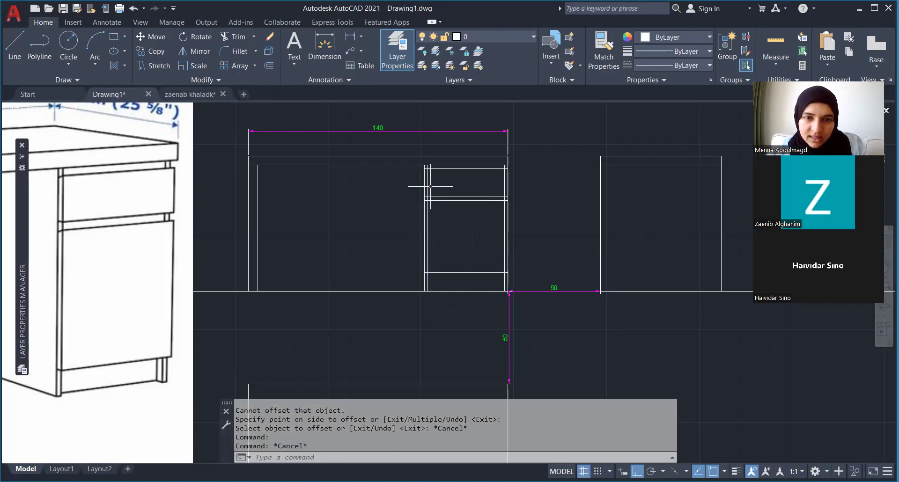
text(tr)
key(Return)
click(428, 220)
click(505, 234)
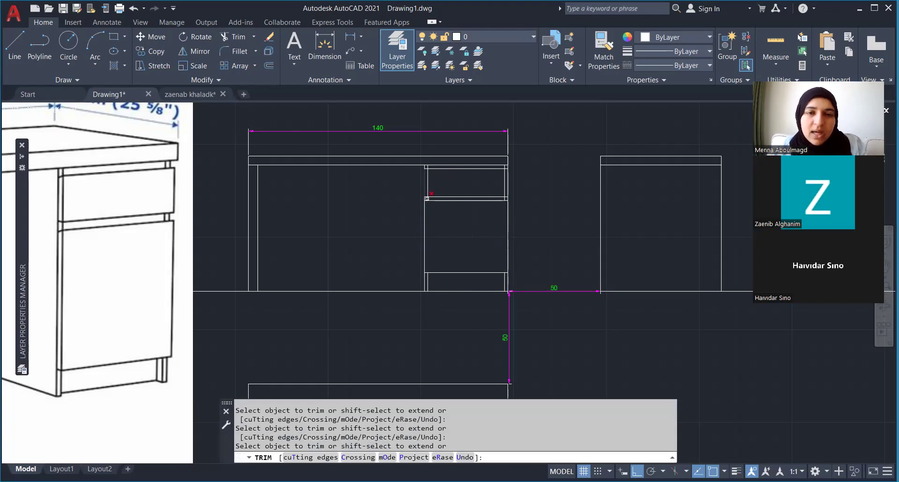
- Trim the inner left and right lines out of the drawer area
scroll(428, 199, up, 4)
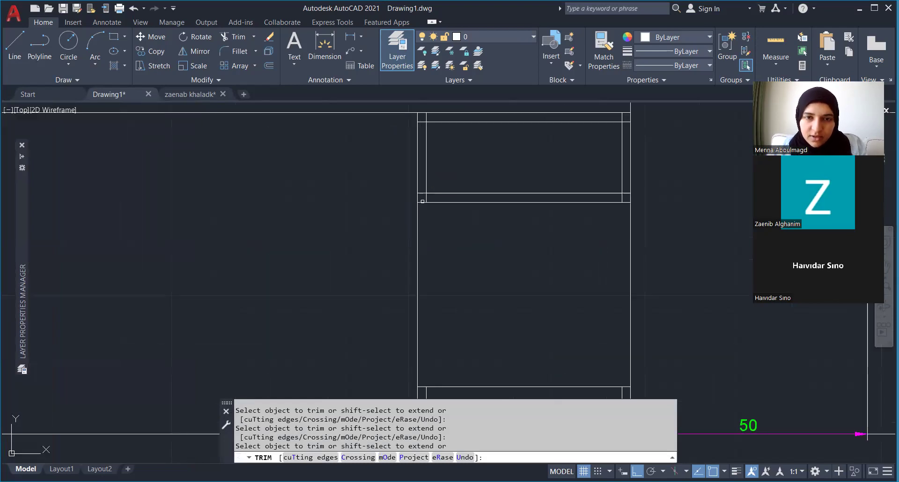
scroll(419, 220, down, 2)
scroll(413, 225, down, 2)
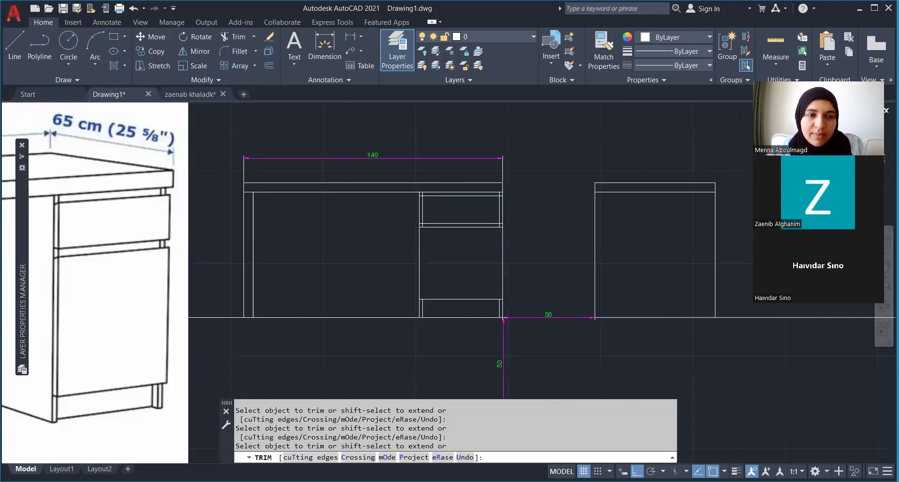
scroll(414, 224, up, 2)
click(430, 198)
click(551, 203)
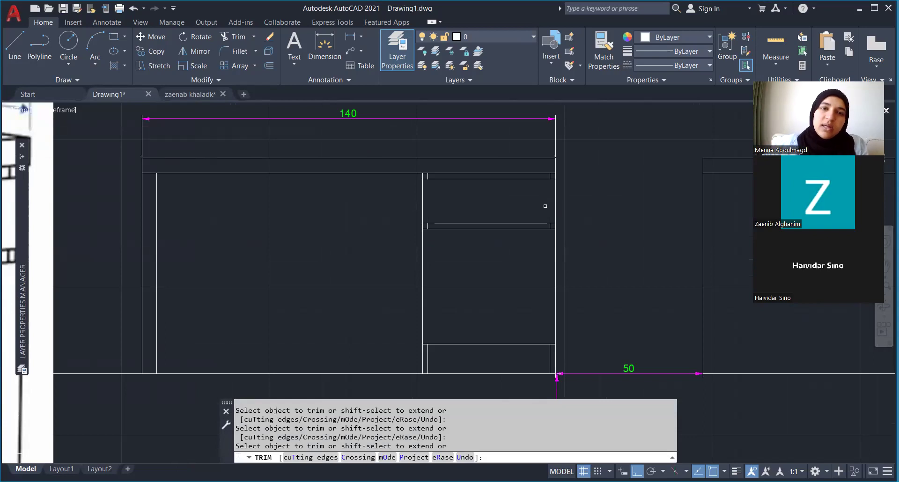
key(Escape)
- Zoom around to check the trimmed stubs, then switch to the desk photo
scroll(543, 206, down, 1)
scroll(538, 205, up, 1)
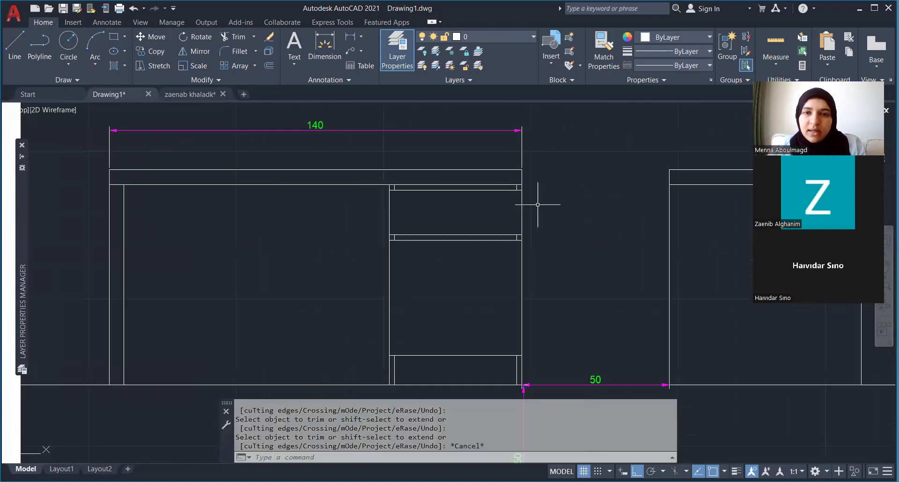
scroll(525, 190, up, 2)
scroll(468, 225, down, 5)
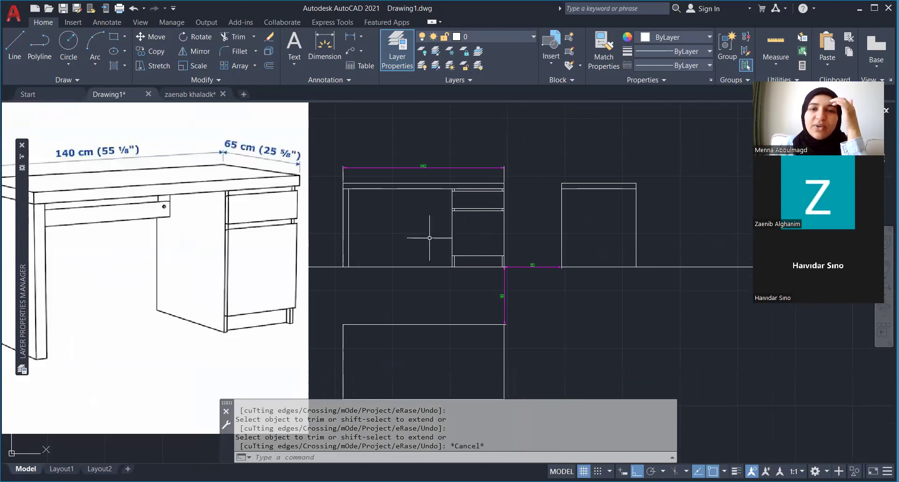
scroll(554, 209, up, 4)
scroll(429, 213, up, 2)
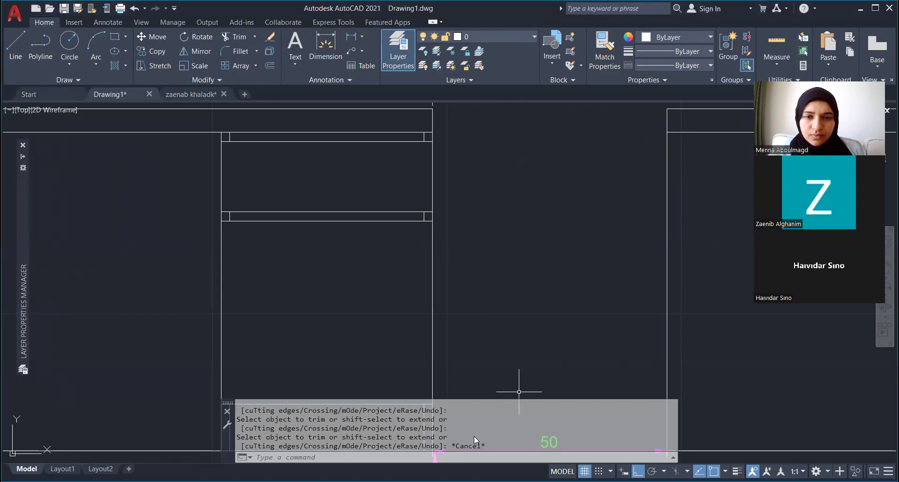
key(alt+Tab)
- Zoom in and out on the desk photo's drawer gaps and base, then return to AutoCAD
scroll(509, 389, up, 3)
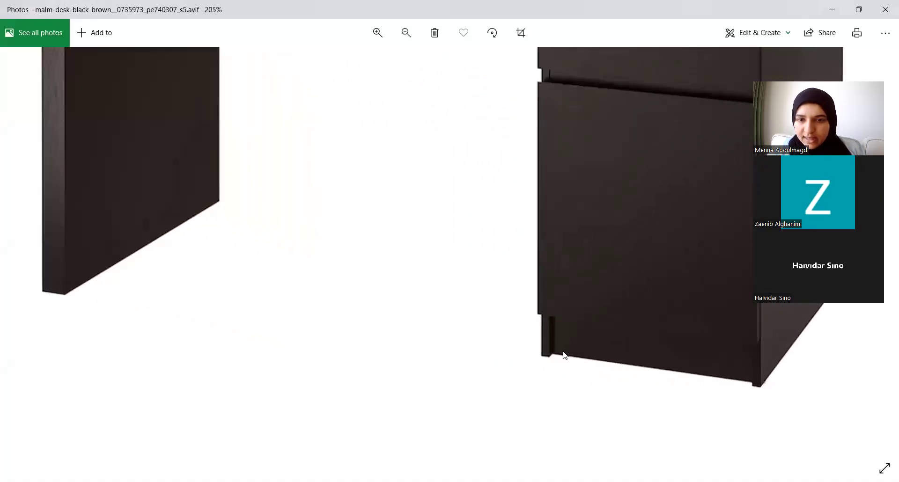
scroll(530, 349, down, 1)
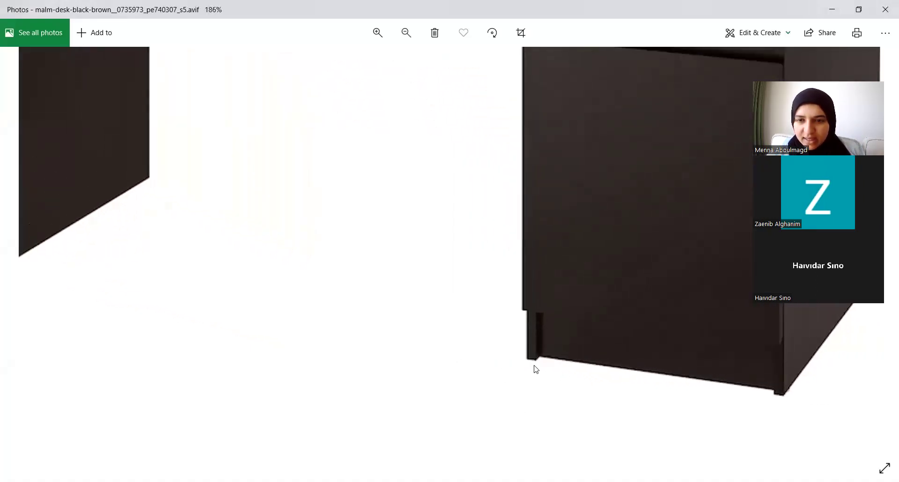
scroll(538, 356, down, 2)
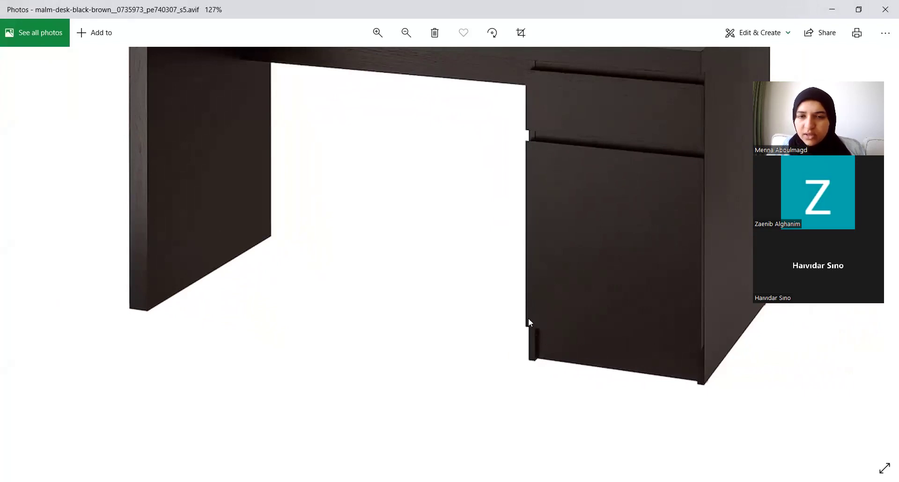
scroll(528, 330, up, 2)
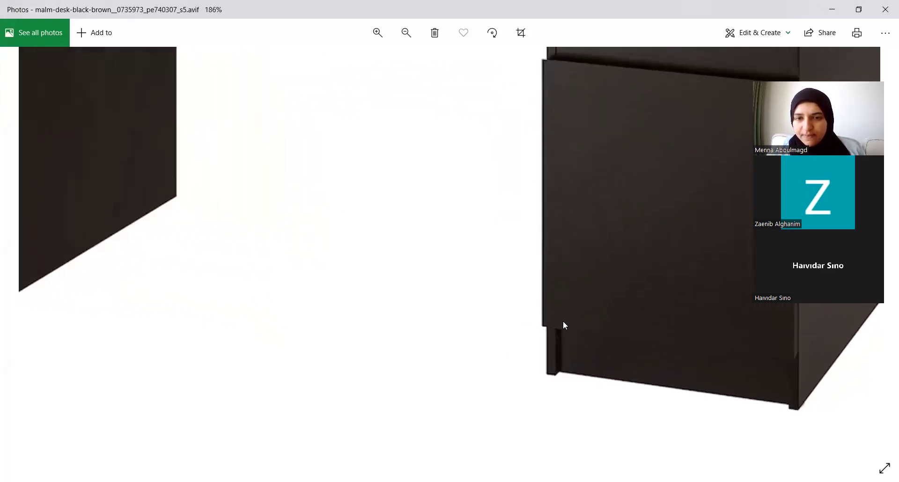
scroll(562, 328, down, 2)
scroll(529, 178, up, 1)
scroll(543, 196, up, 2)
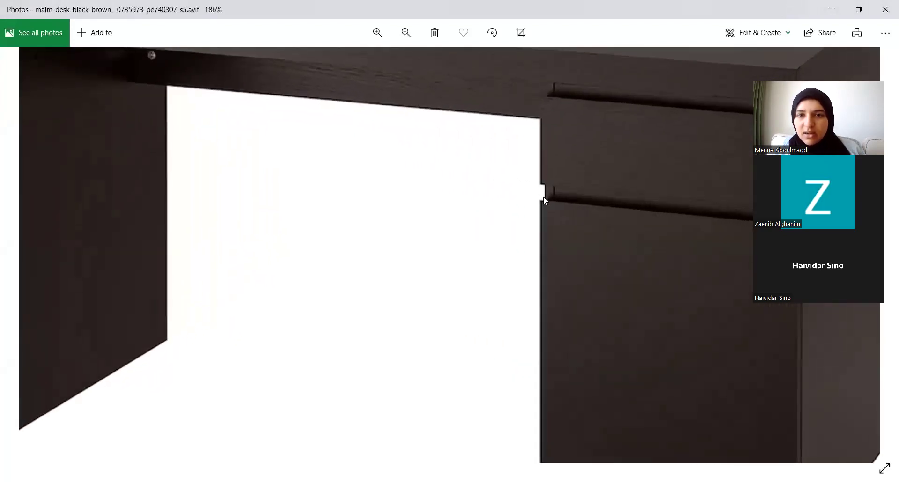
scroll(553, 187, down, 2)
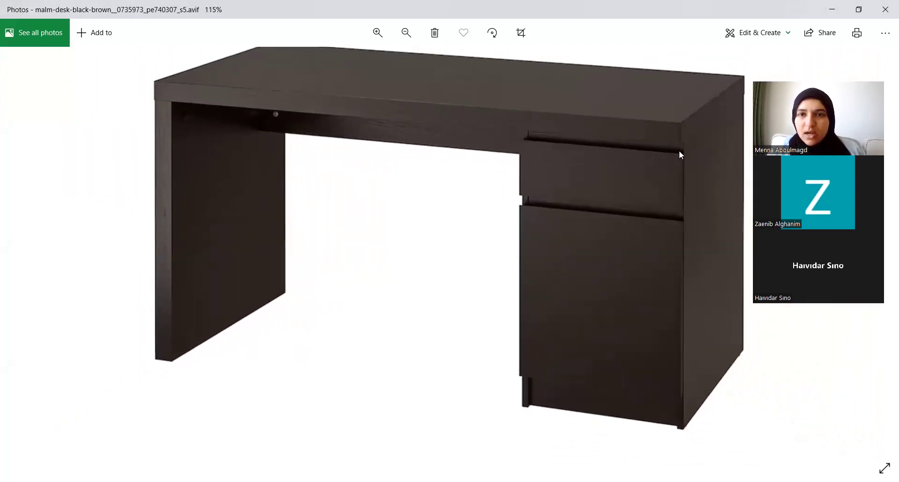
scroll(543, 154, up, 1)
scroll(569, 151, up, 1)
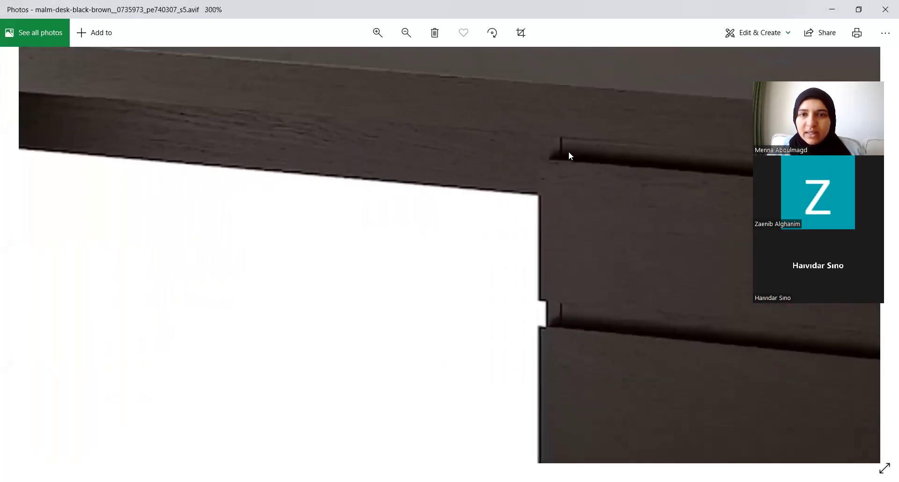
scroll(476, 164, down, 2)
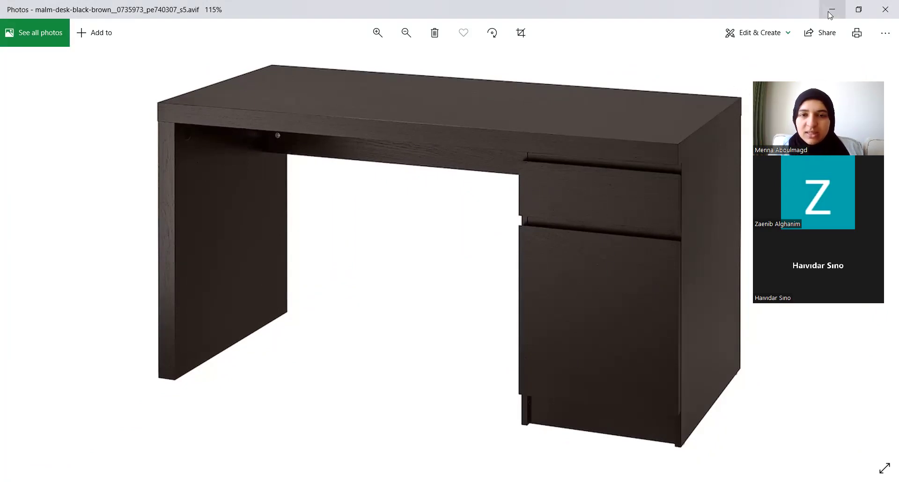
key(alt+Tab)
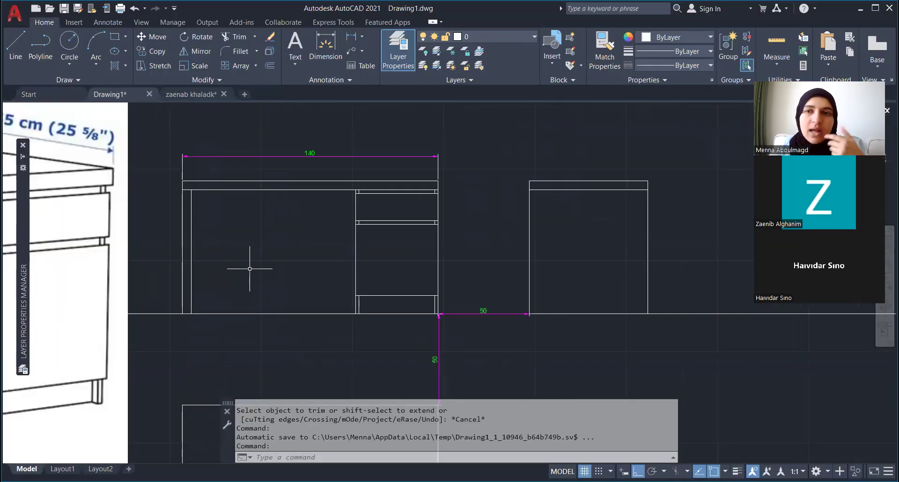
scroll(250, 269, down, 5)
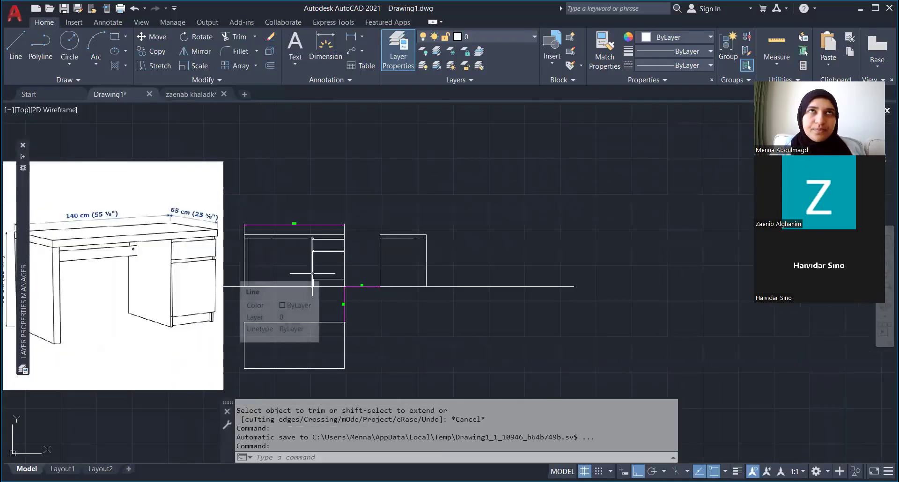
scroll(250, 269, up, 3)
scroll(316, 273, up, 2)
scroll(393, 281, up, 2)
scroll(394, 281, down, 2)
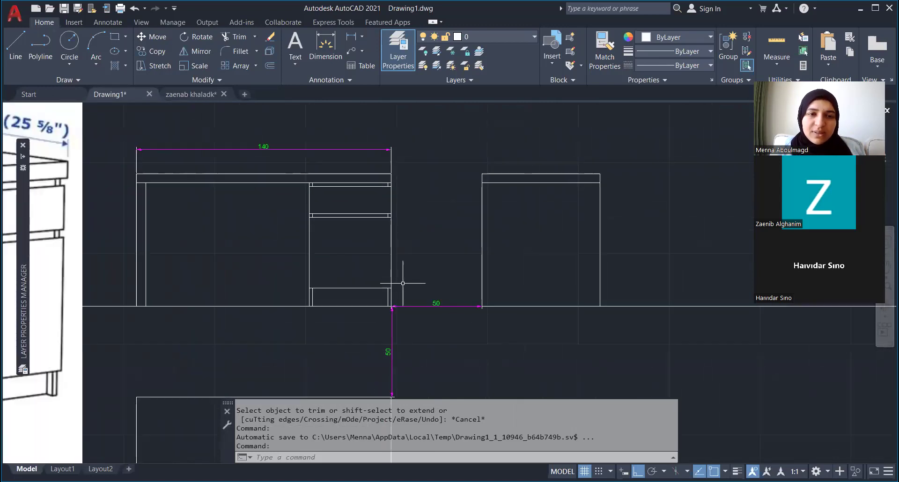
scroll(374, 266, down, 2)
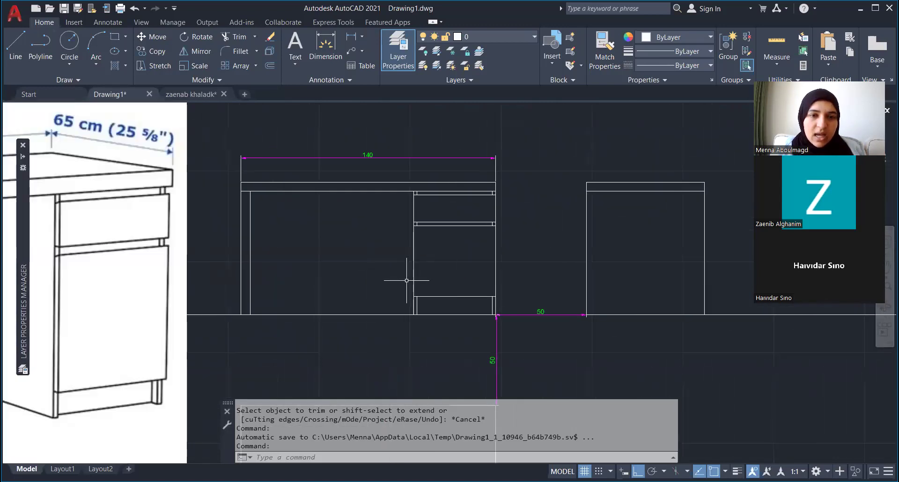
scroll(405, 280, up, 2)
scroll(412, 281, up, 1)
scroll(412, 281, down, 3)
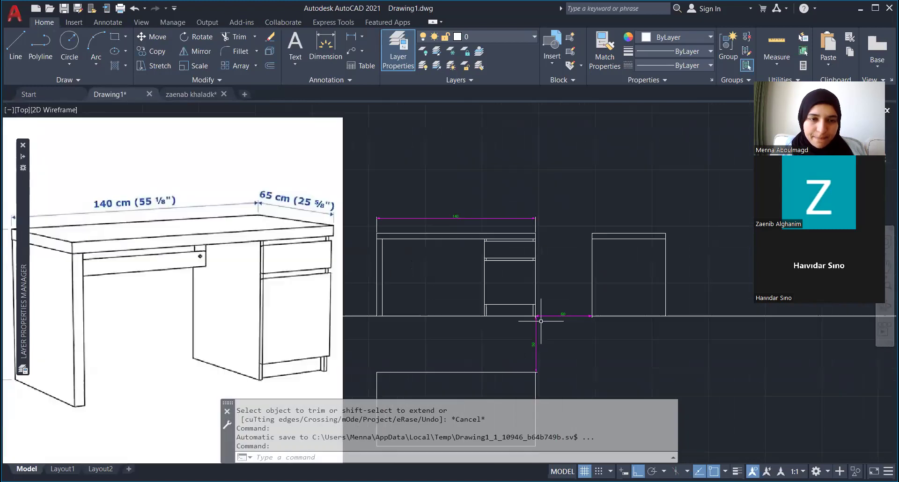
scroll(260, 320, up, 2)
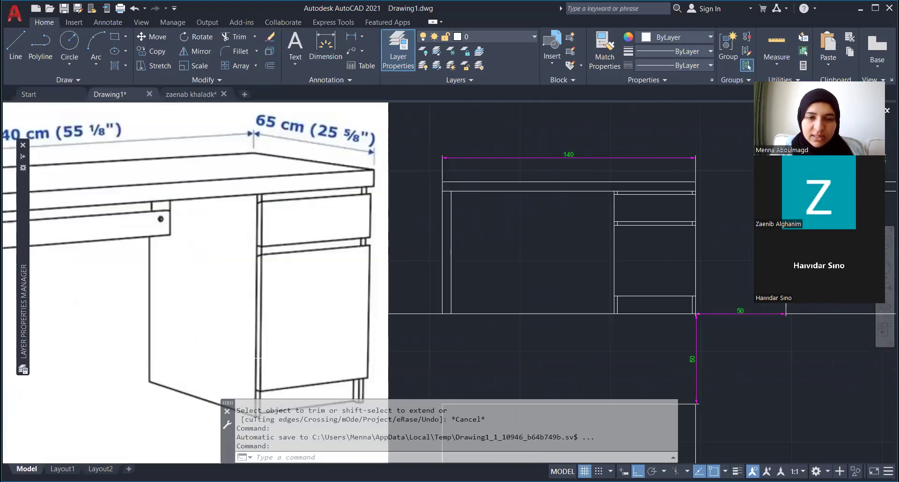
scroll(402, 295, down, 2)
scroll(502, 331, up, 2)
scroll(476, 311, up, 2)
click(470, 314)
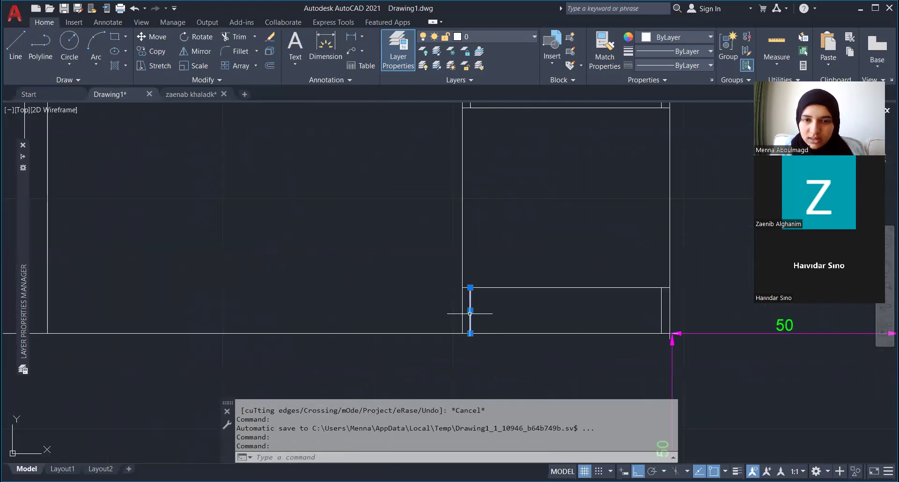
scroll(458, 337, down, 3)
scroll(461, 328, down, 2)
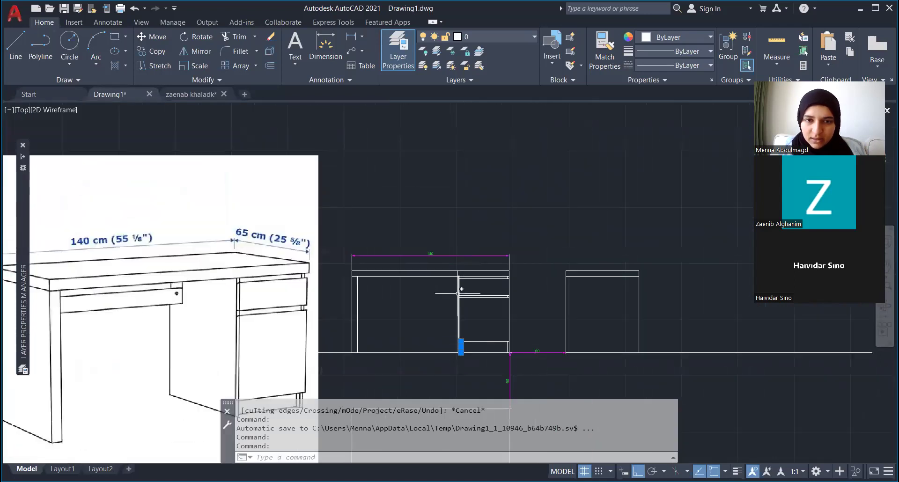
key(Escape)
scroll(461, 348, up, 2)
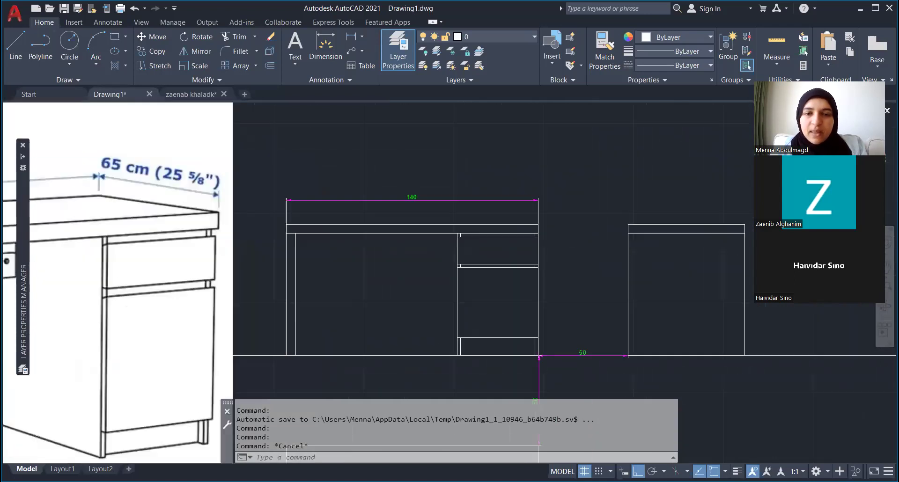
scroll(461, 348, up, 2)
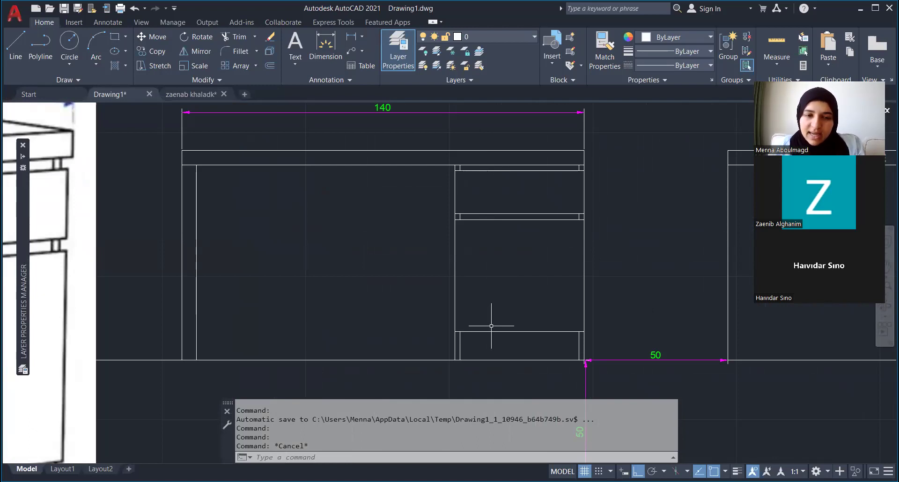
- Draw vertical lines up from the drawer corners inside the cabinet's left and right sides
text(l)
key(Return)
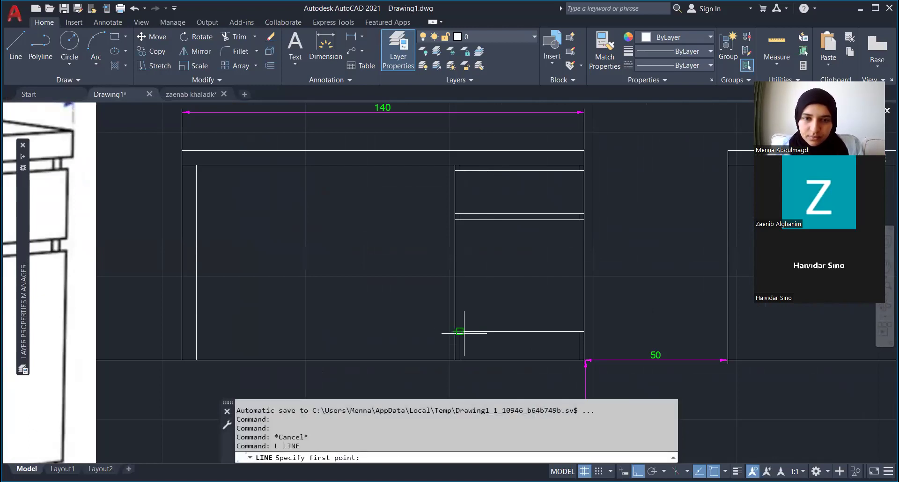
click(461, 331)
click(460, 219)
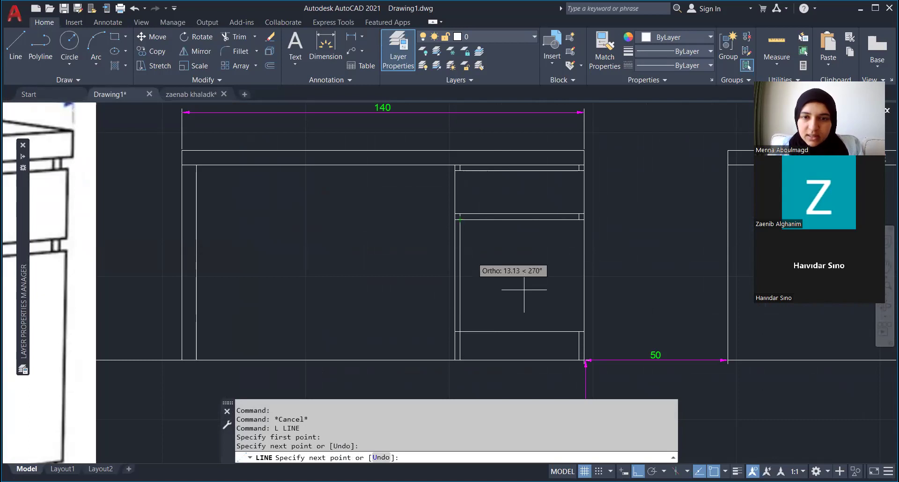
key(Return)
key(Return)
click(579, 332)
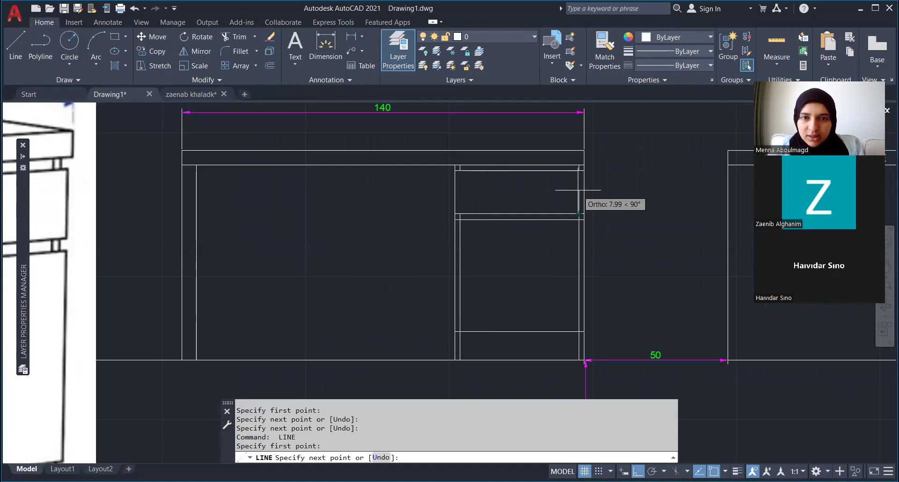
key(Escape)
- Select the cabinet's inner vertical lines for a linetype change
click(460, 192)
click(579, 260)
click(458, 279)
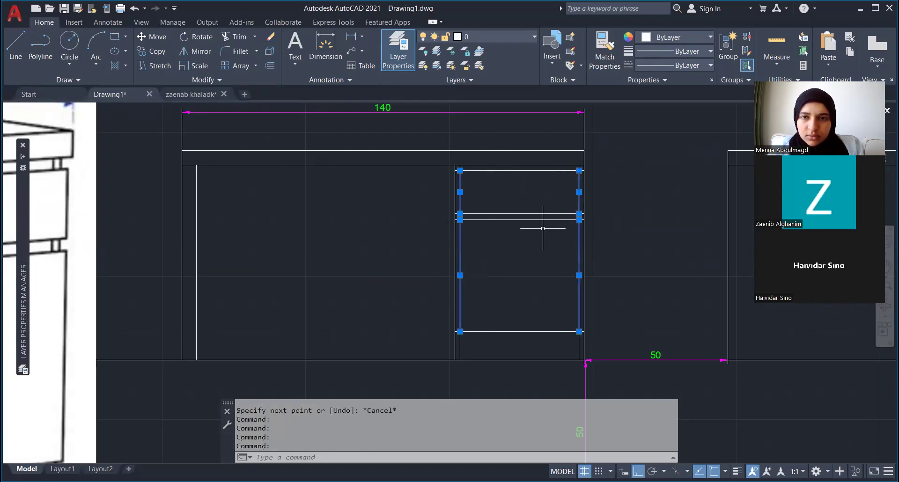
click(672, 66)
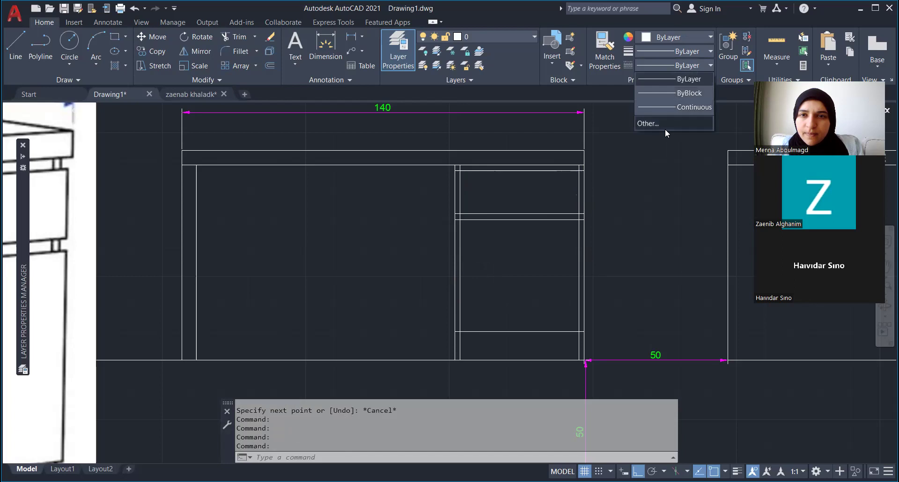
- Load the ACAD_ISO03W100 dash-space linetype into the drawing via the Linetype Manager
click(649, 123)
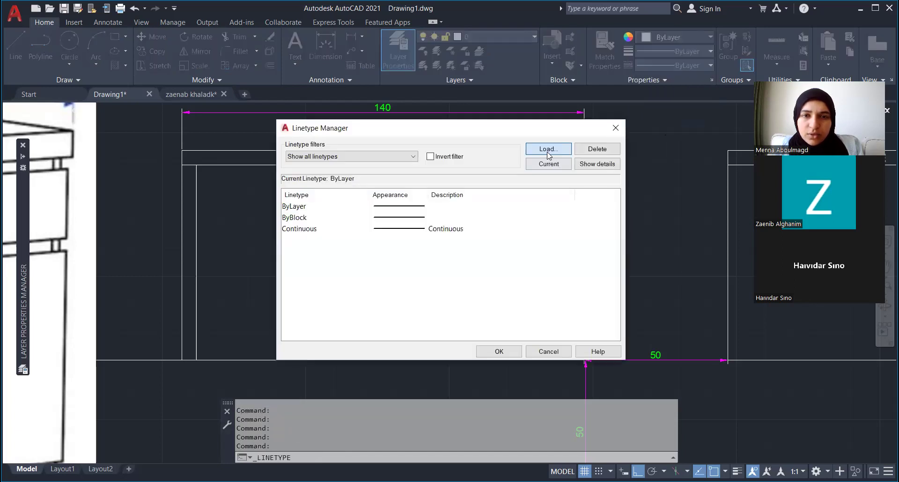
click(539, 148)
click(430, 232)
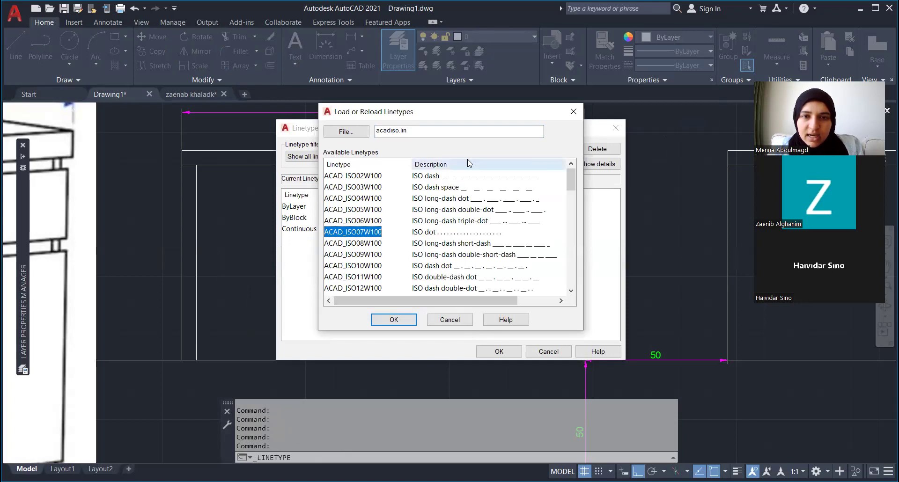
click(457, 190)
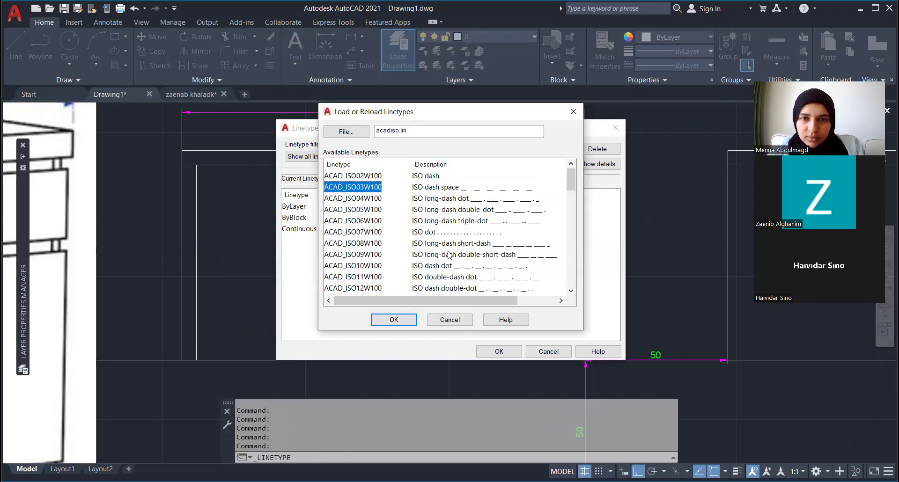
key(Return)
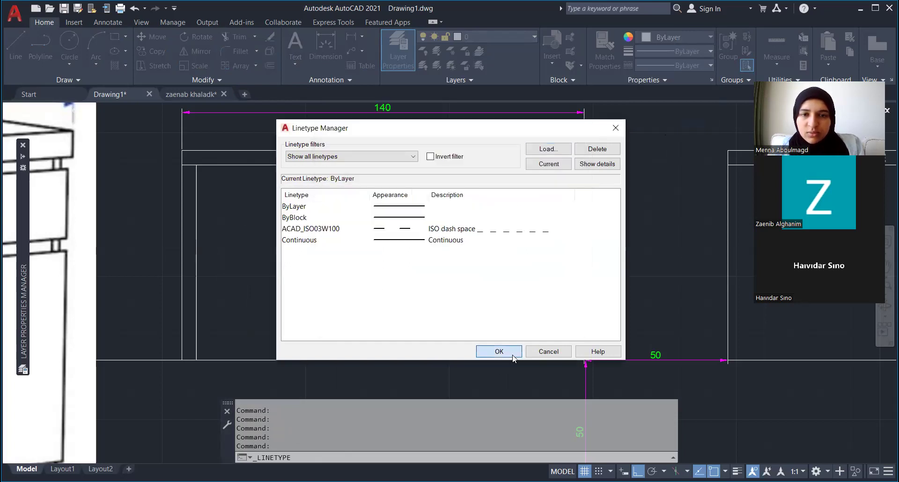
click(499, 352)
- Apply ACAD_ISO03W100 to the cabinet's inner vertical lines
scroll(469, 207, up, 4)
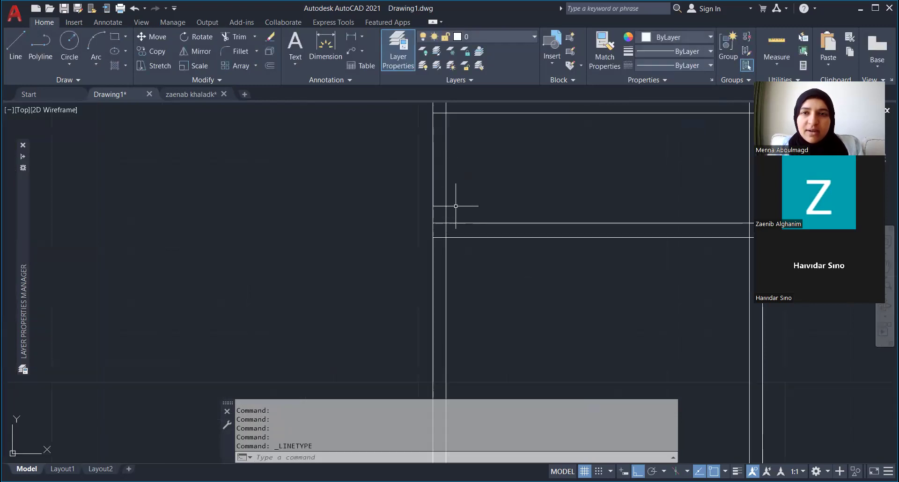
click(462, 150)
click(438, 162)
scroll(438, 164, down, 4)
click(523, 178)
click(524, 235)
click(402, 240)
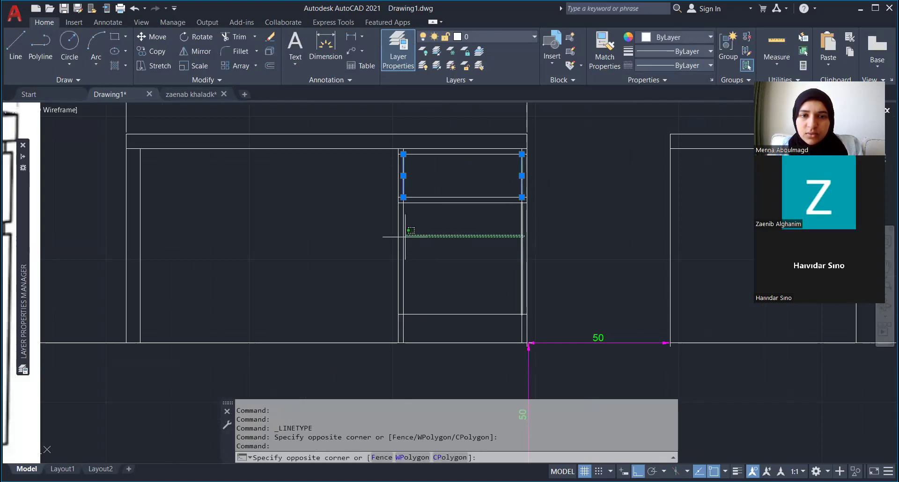
click(666, 69)
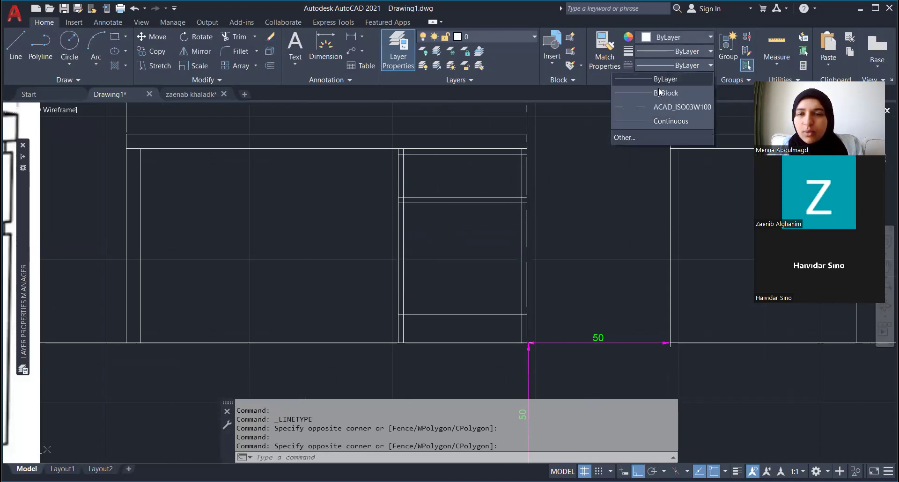
click(656, 109)
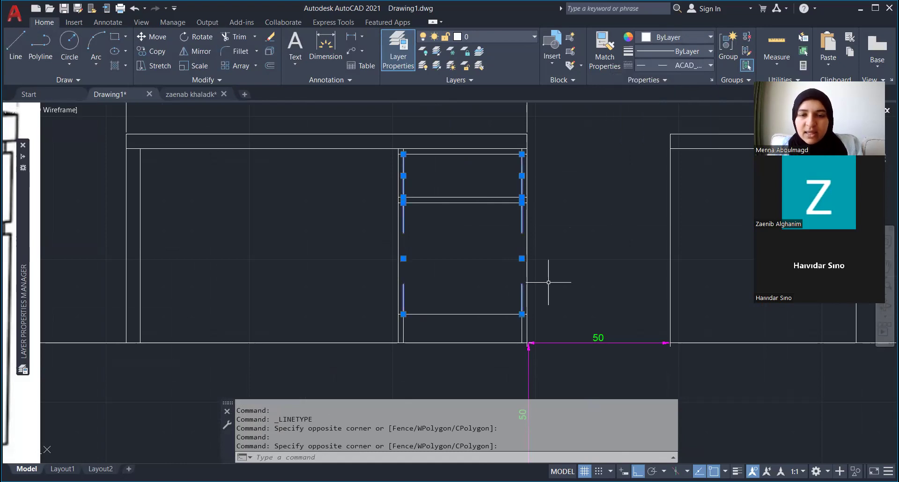
click(680, 66)
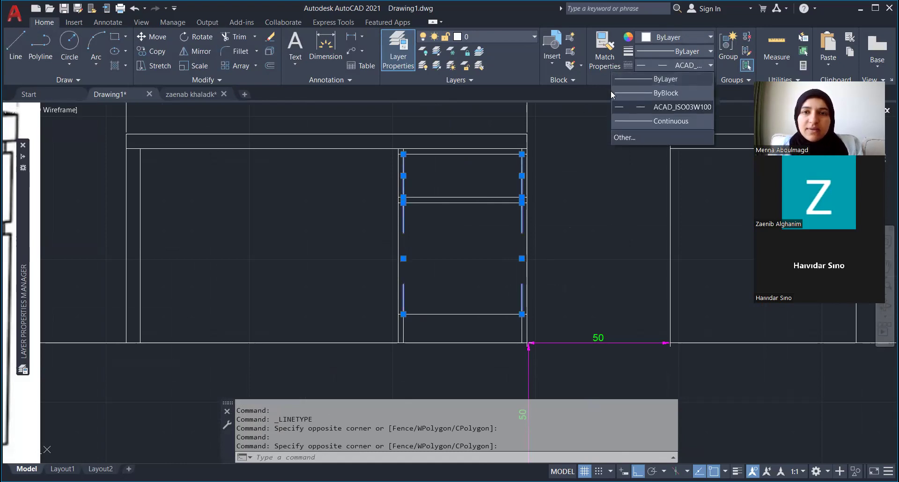
click(644, 138)
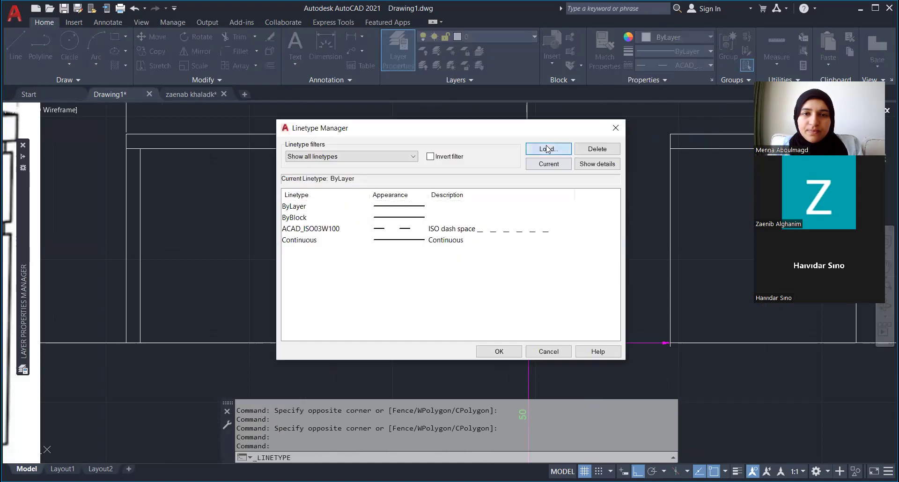
- Load the ACAD_ISO02W100 dash linetype and make it current
click(547, 149)
click(470, 178)
double_click(477, 230)
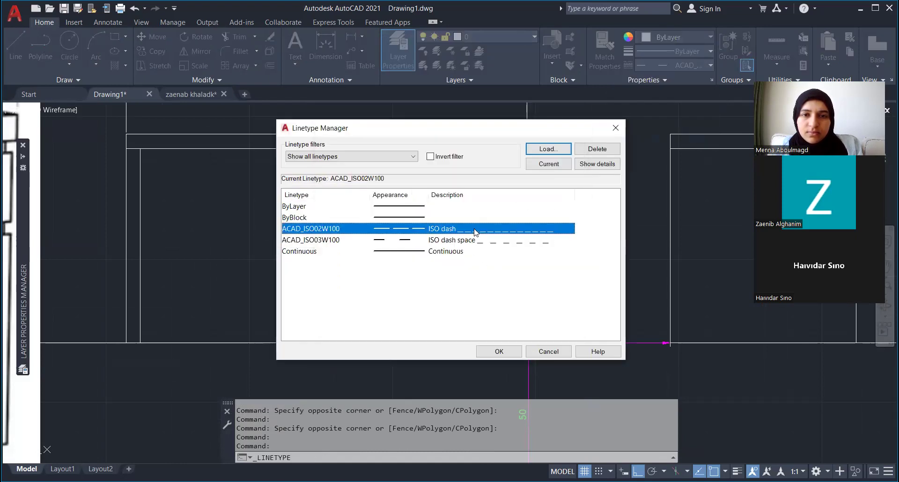
click(514, 354)
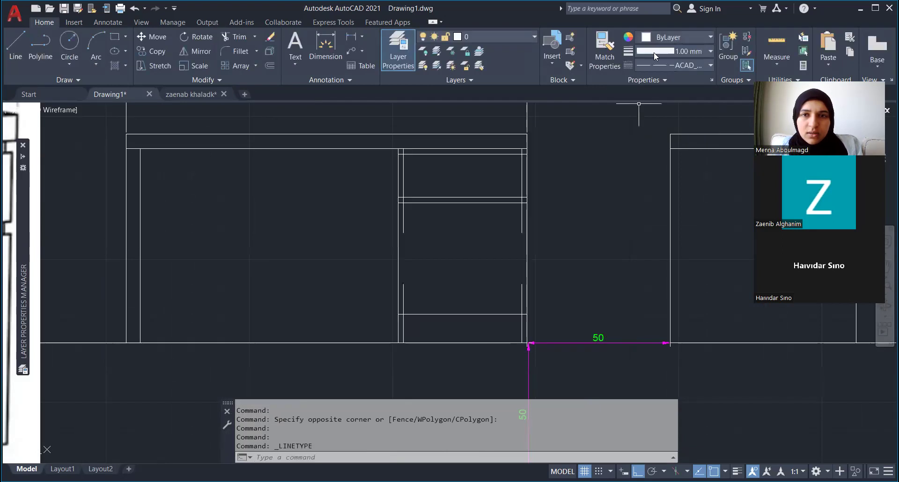
- Change the three inner vertical cabinet lines to ACAD_ISO02W100 dashed
click(403, 178)
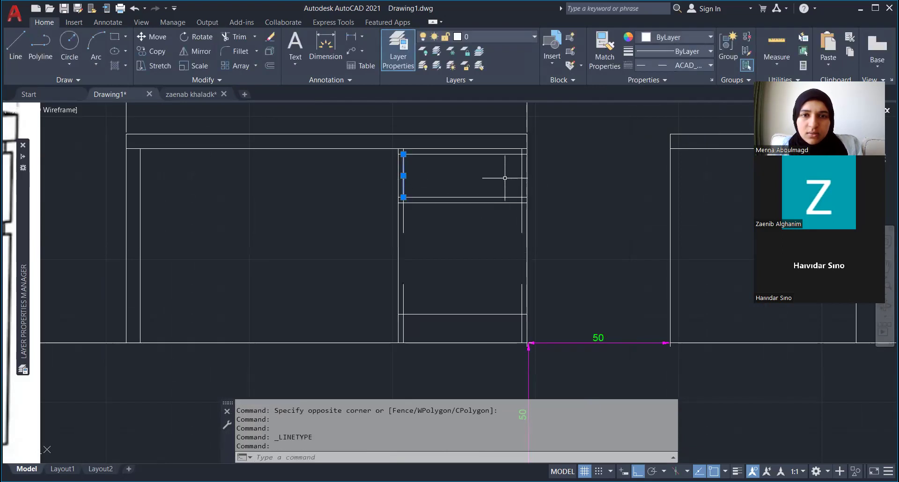
click(522, 221)
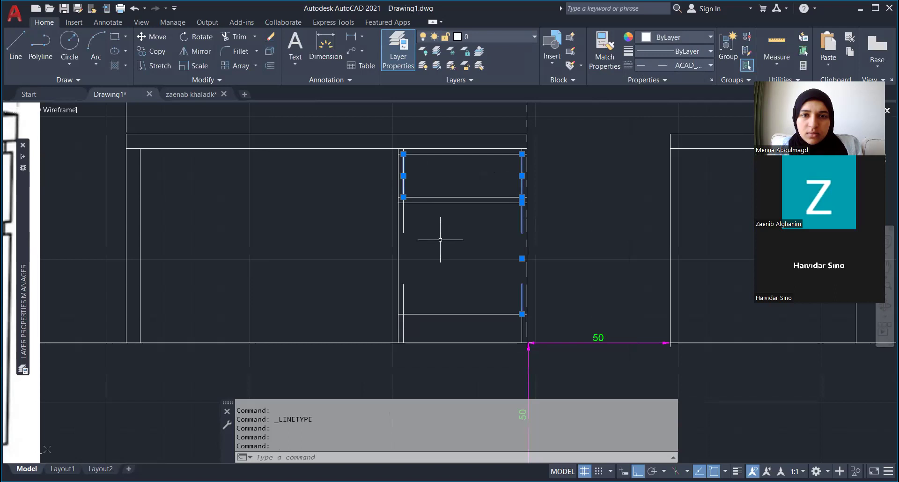
click(404, 221)
click(674, 66)
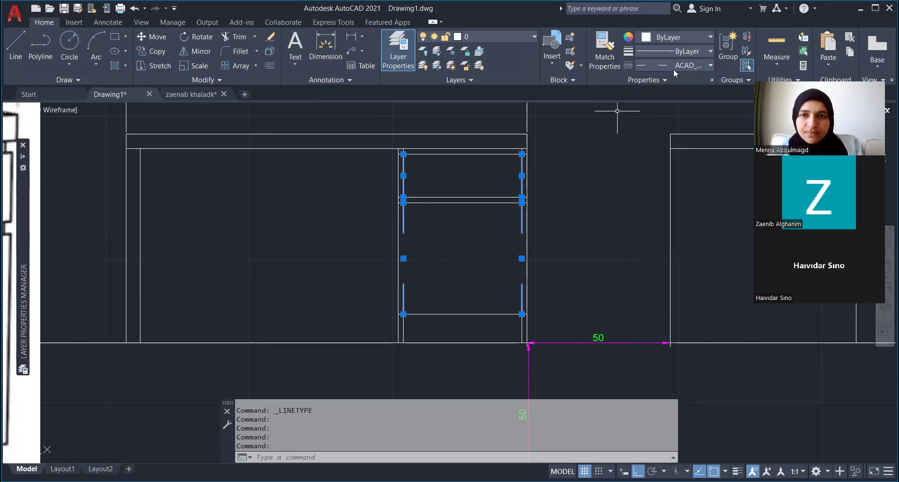
click(644, 107)
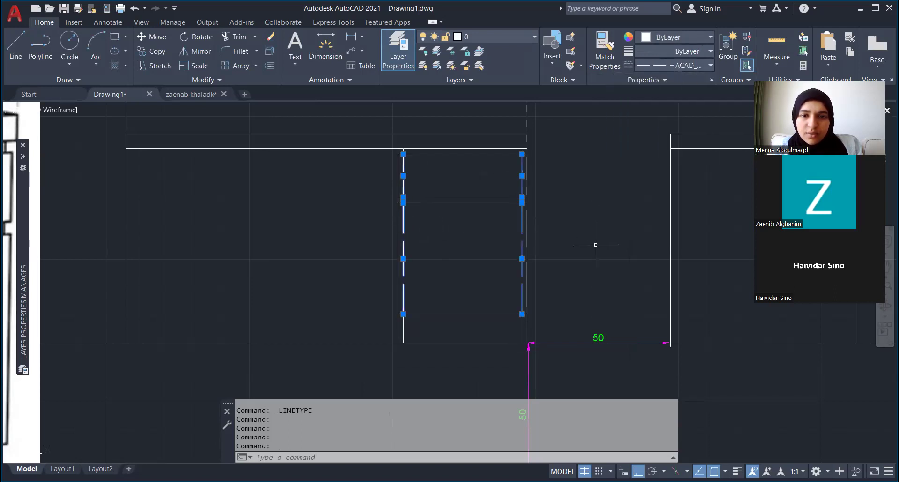
key(Escape)
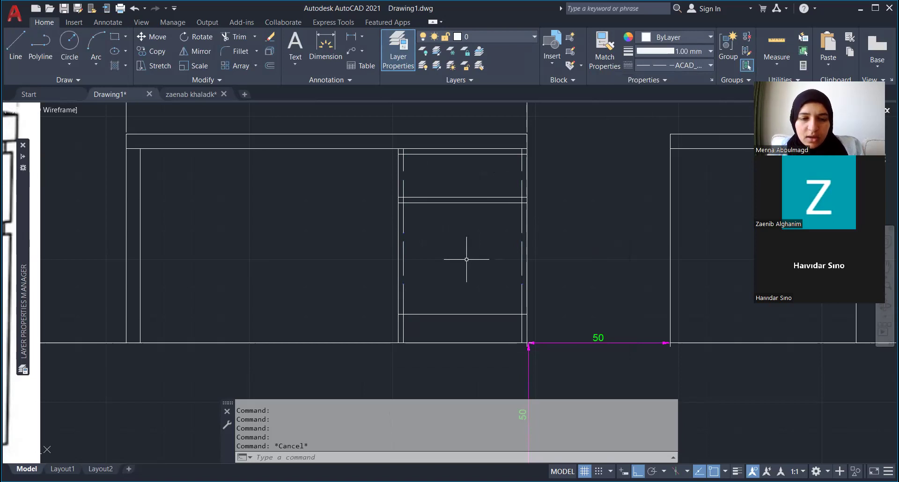
- Set the global linetype scale (LTS) to 0.5, then to 0.2
text(lts)
key(Return)
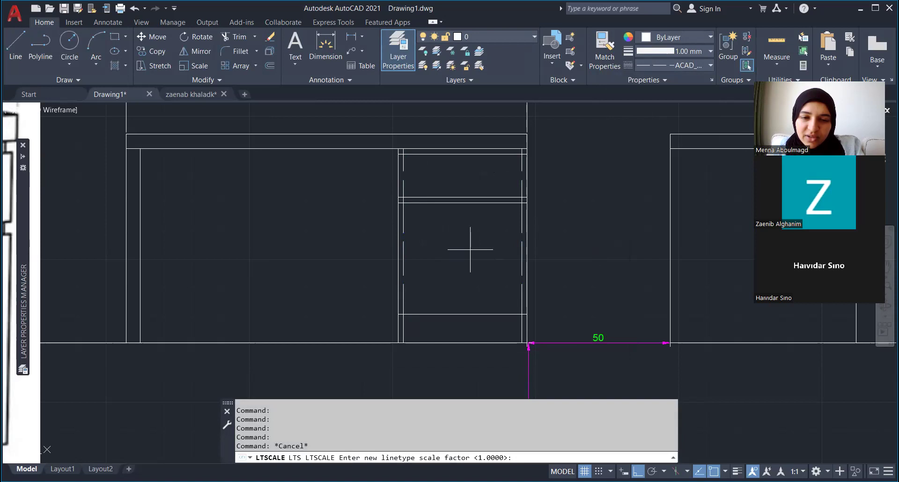
text(.5)
key(Return)
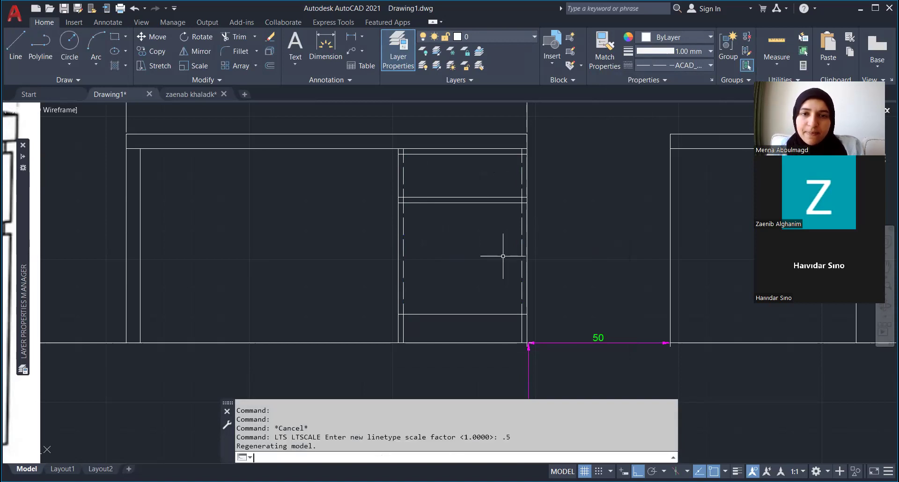
key(Return)
text(/2)
key(Return)
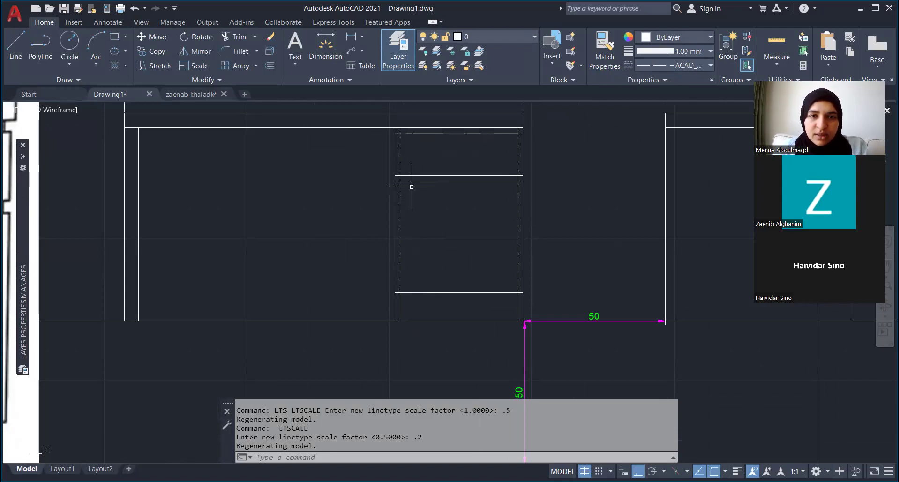
- Zoom in on the front elevation and start the LINE command
scroll(412, 178, down, 2)
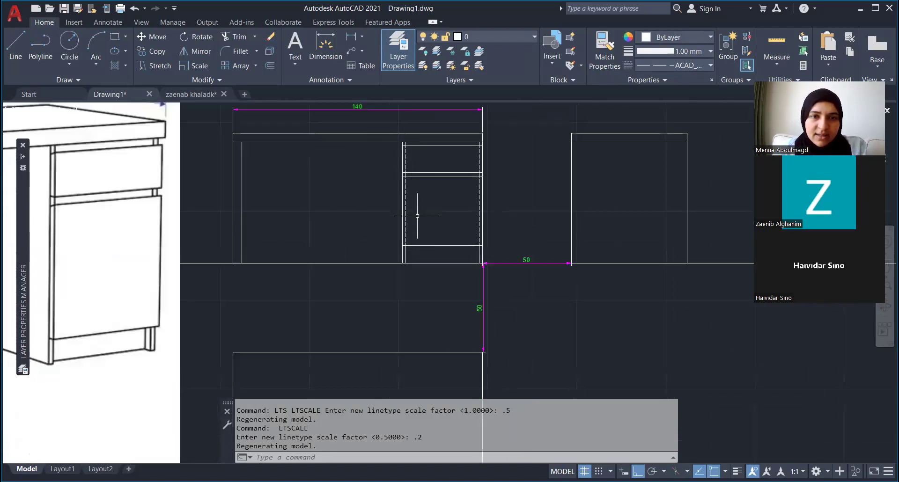
scroll(417, 213, down, 2)
scroll(417, 213, down, 2)
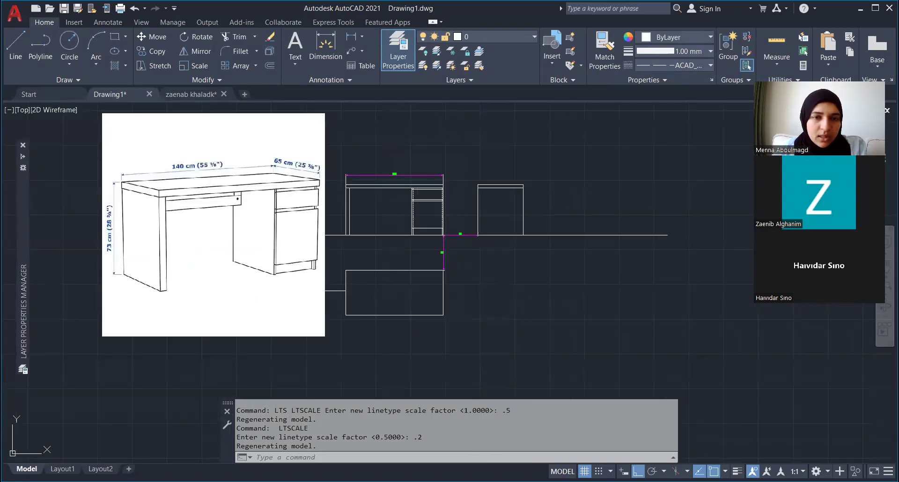
scroll(340, 227, up, 4)
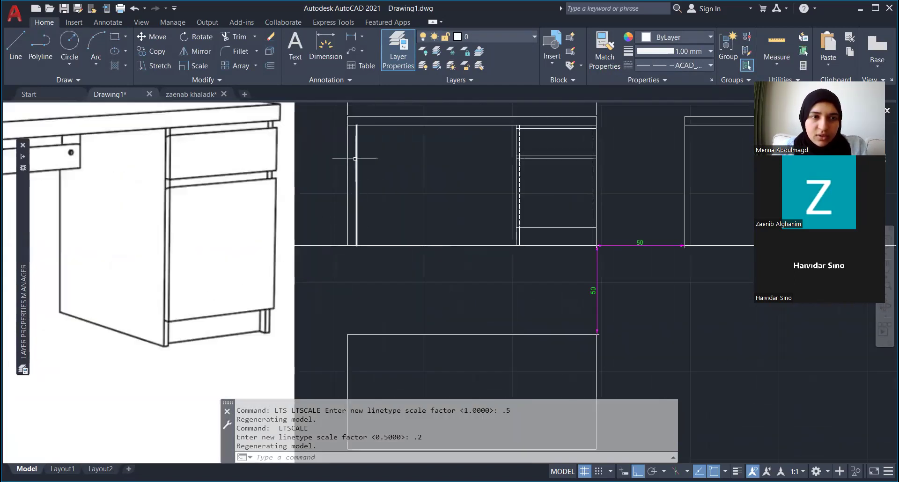
scroll(494, 208, down, 2)
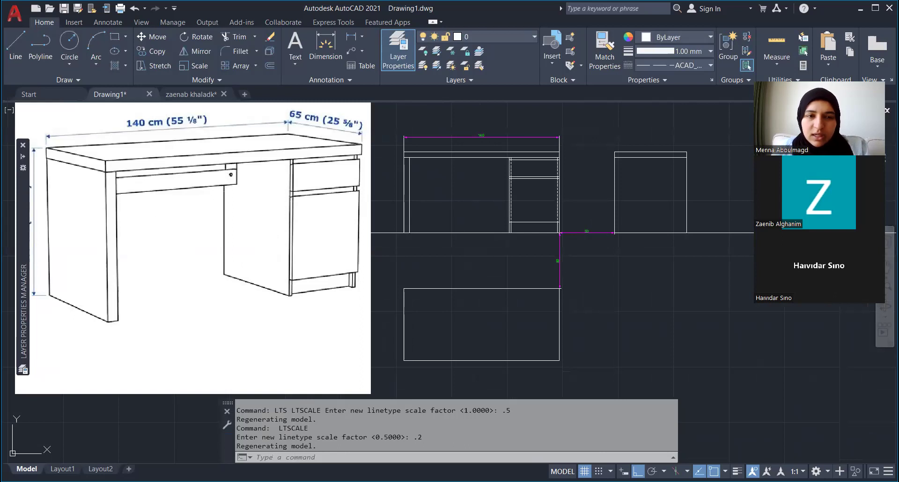
text(l)
key(Return)
- Draw a horizontal line across the front elevation's left opening toward the drawer cabinet
scroll(480, 171, up, 2)
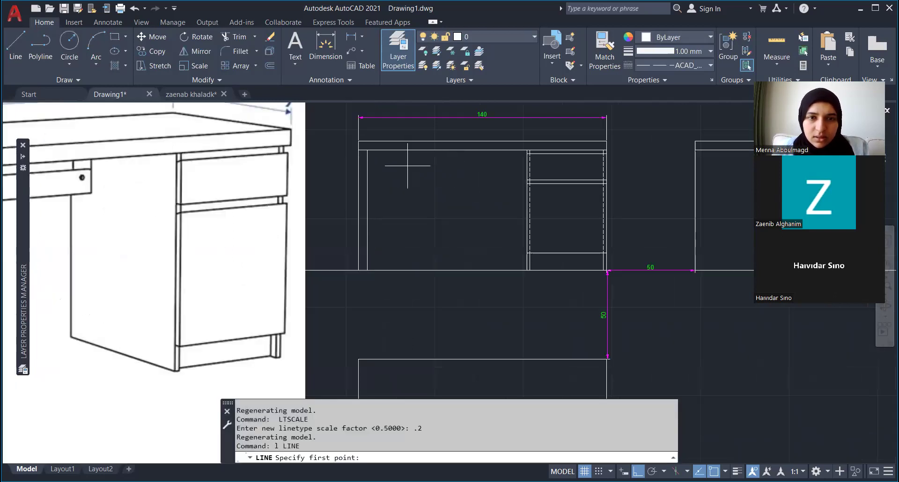
click(379, 185)
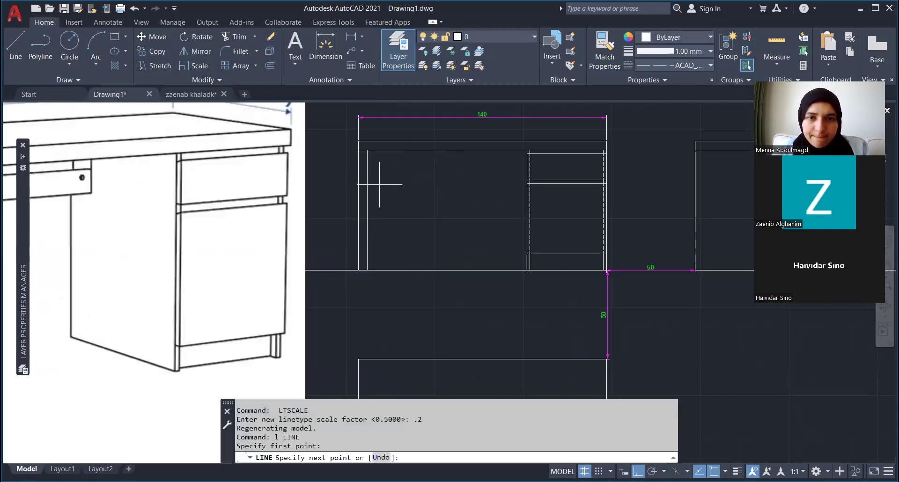
click(516, 184)
key(Escape)
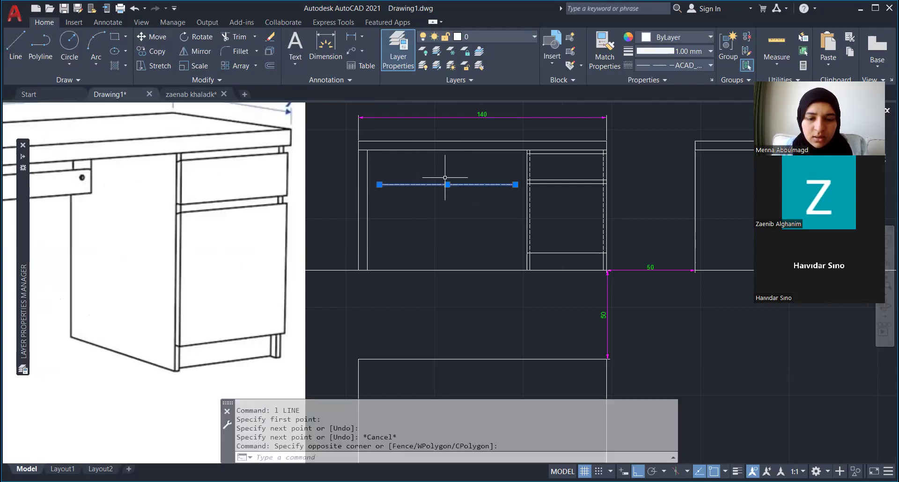
- Set the new line's linetype to ByLayer and extend it left to the inner vertical edge
click(682, 67)
click(671, 79)
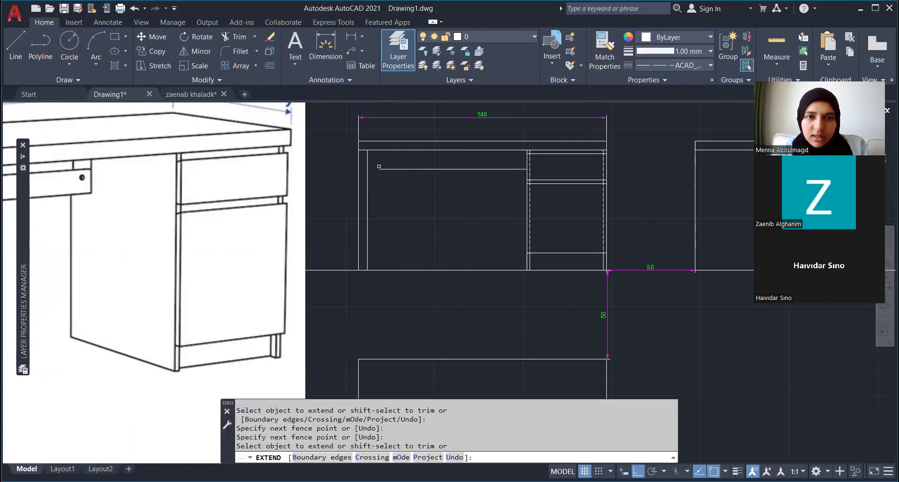
click(379, 166)
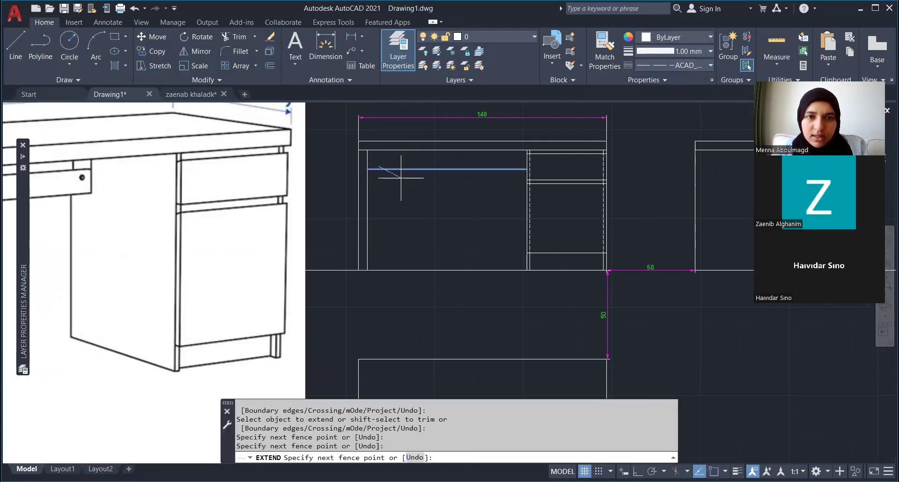
key(Escape)
- Look over the drawing, then bring up the desk photo for reference
scroll(450, 212, down, 2)
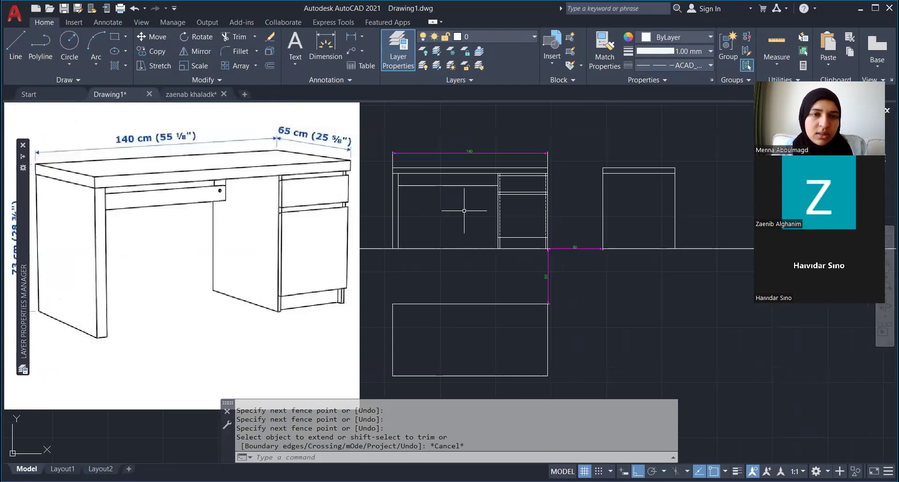
scroll(477, 178, up, 2)
scroll(478, 179, down, 2)
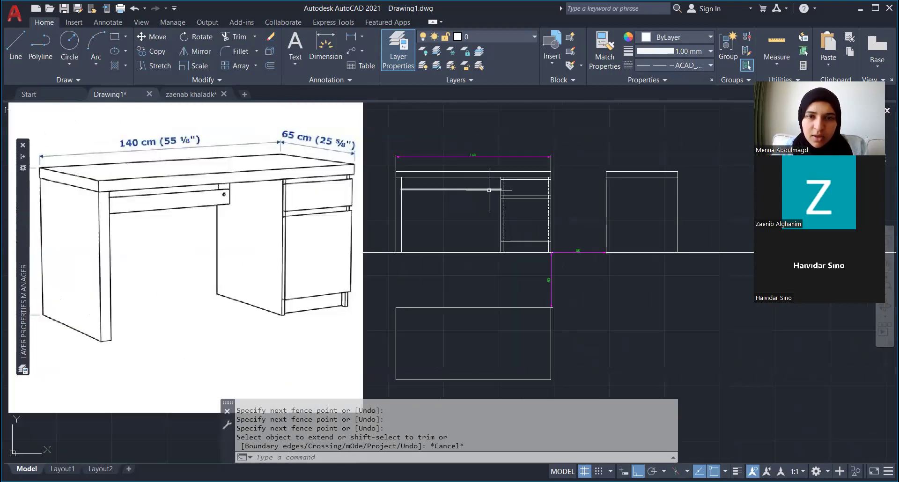
scroll(481, 198, up, 2)
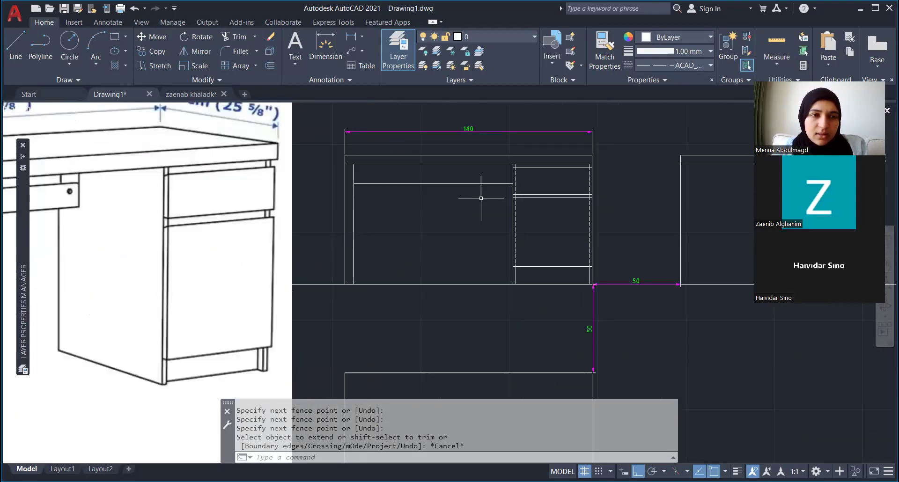
scroll(509, 201, down, 2)
scroll(117, 164, up, 2)
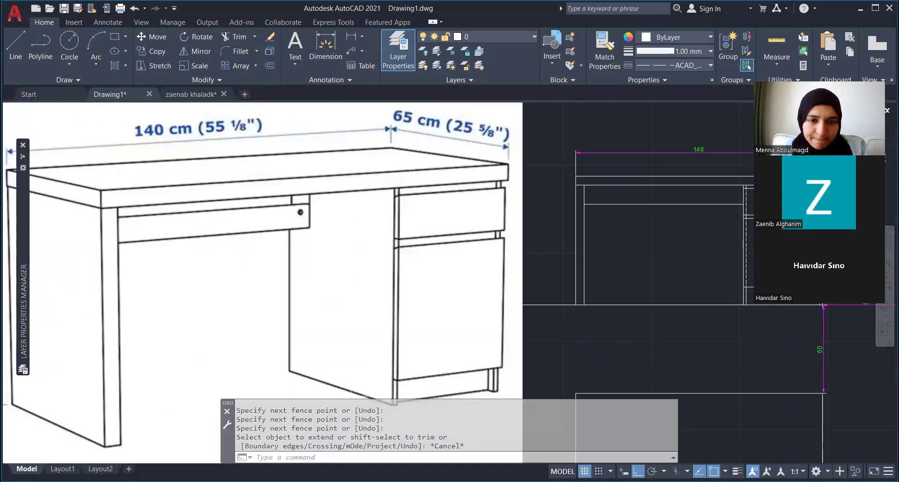
key(alt+Tab)
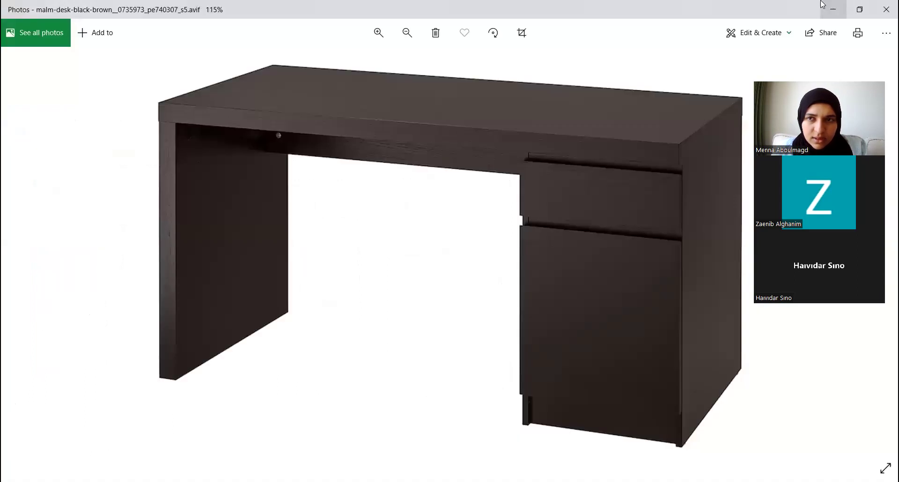
- Return to AutoCAD and mark the cabinet edges beside the drawer and door on the reference
key(alt+Tab)
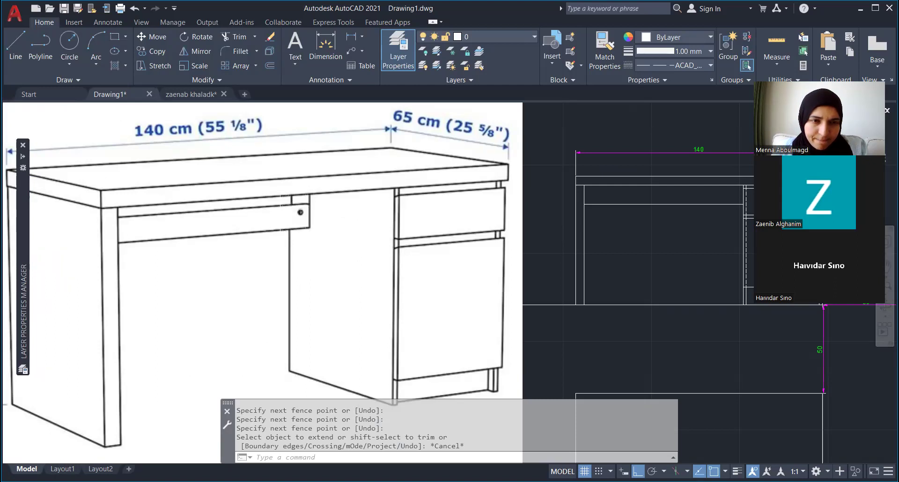
scroll(281, 216, down, 2)
scroll(352, 213, down, 5)
scroll(355, 213, up, 5)
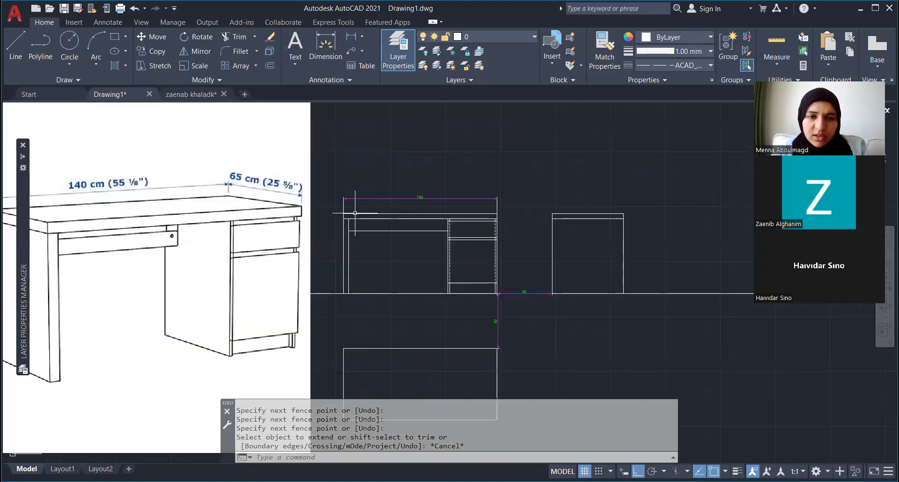
scroll(265, 234, down, 3)
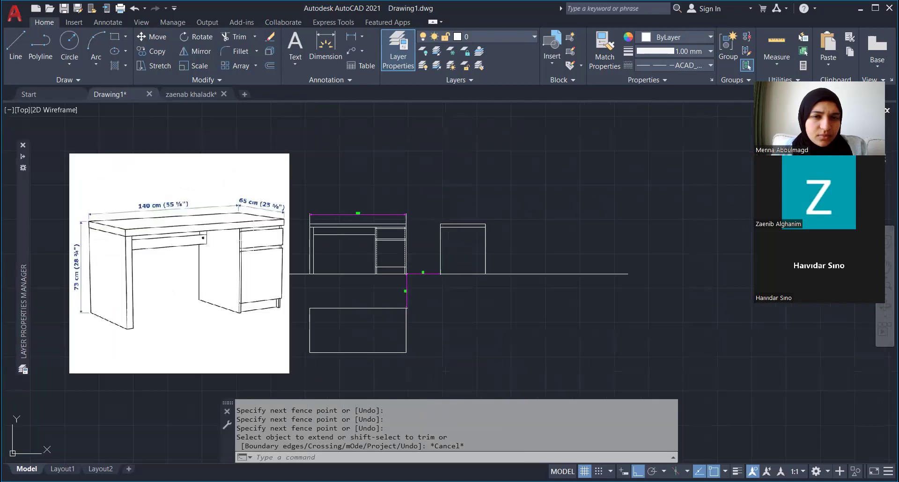
scroll(319, 259, up, 3)
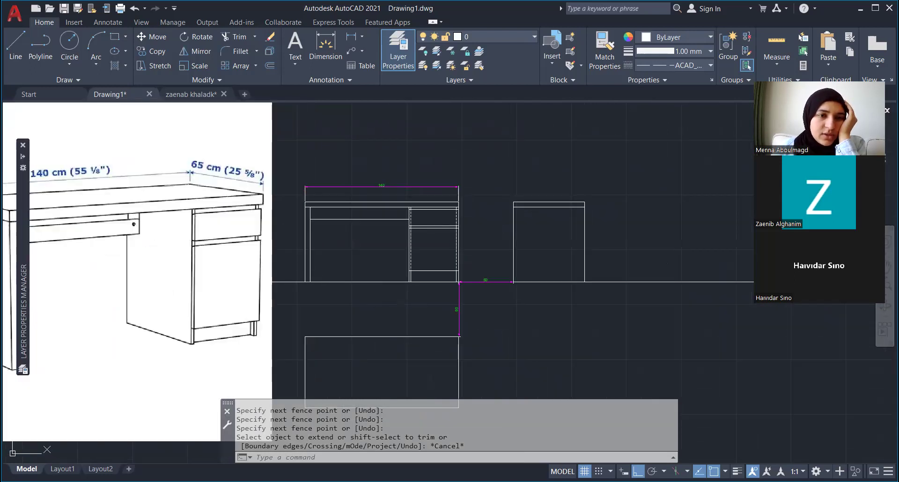
scroll(180, 204, up, 4)
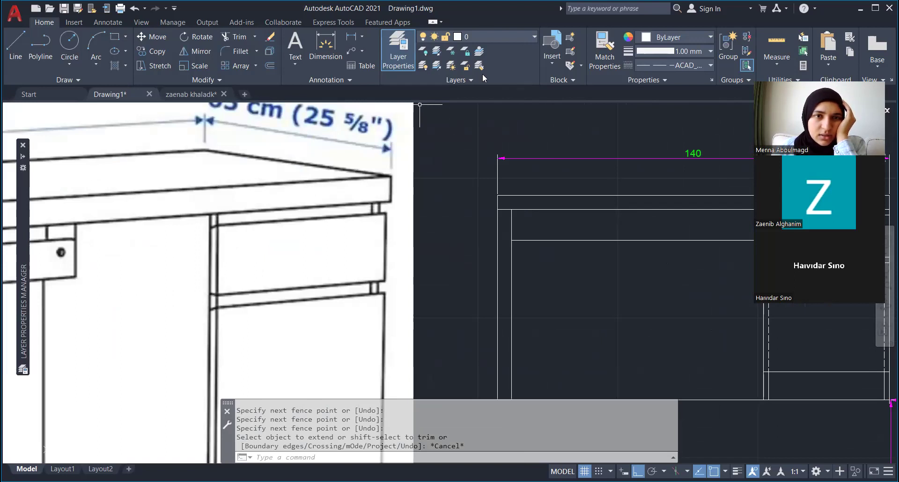
drag(205, 225, 221, 298)
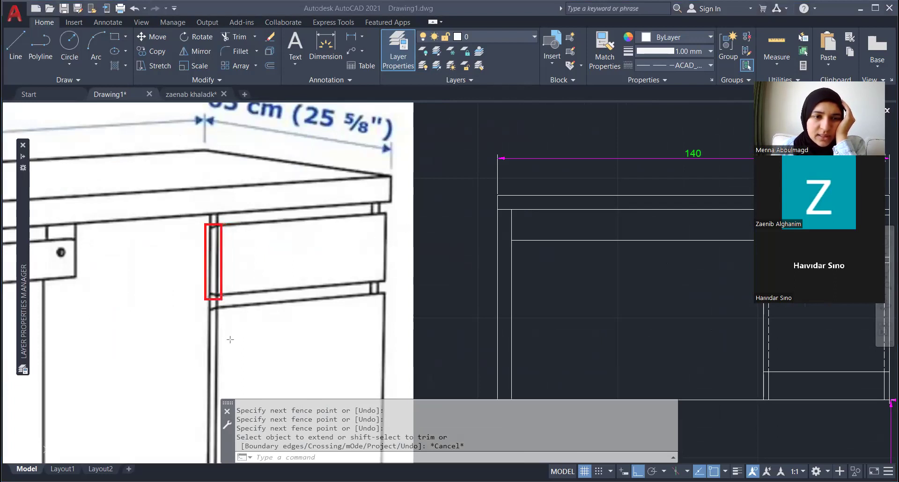
drag(204, 309, 222, 441)
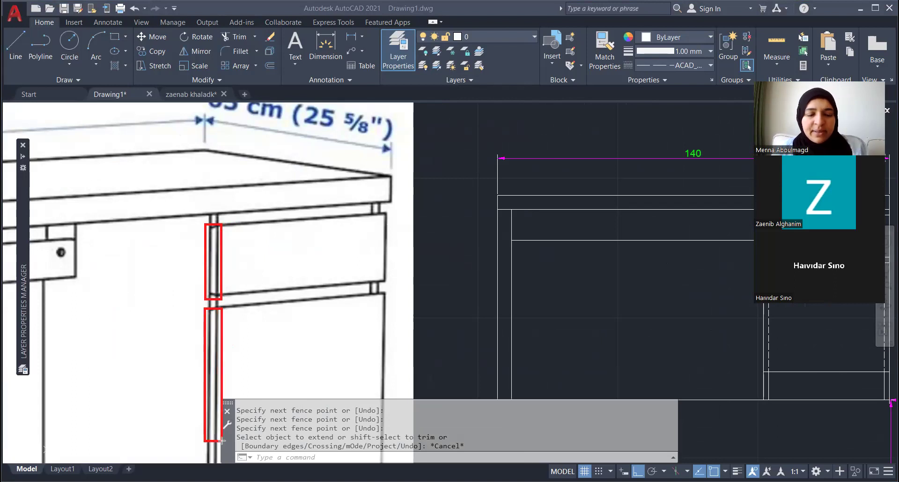
key(Escape)
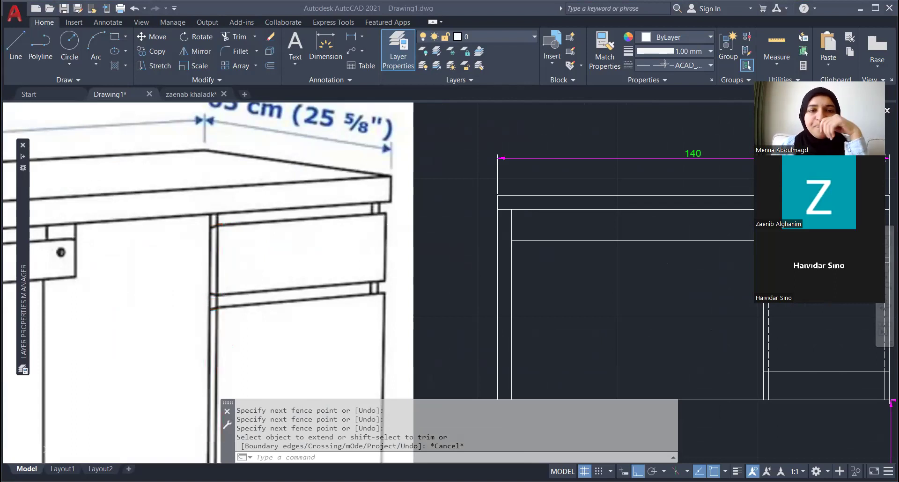
- Switch the ribbon to Annotate and back to Home while zooming around the drawing
click(108, 22)
scroll(142, 304, down, 1)
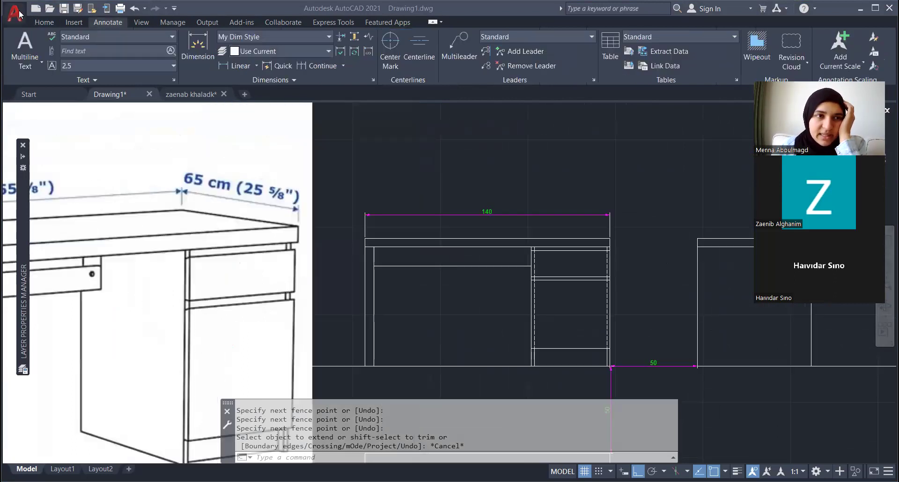
click(45, 23)
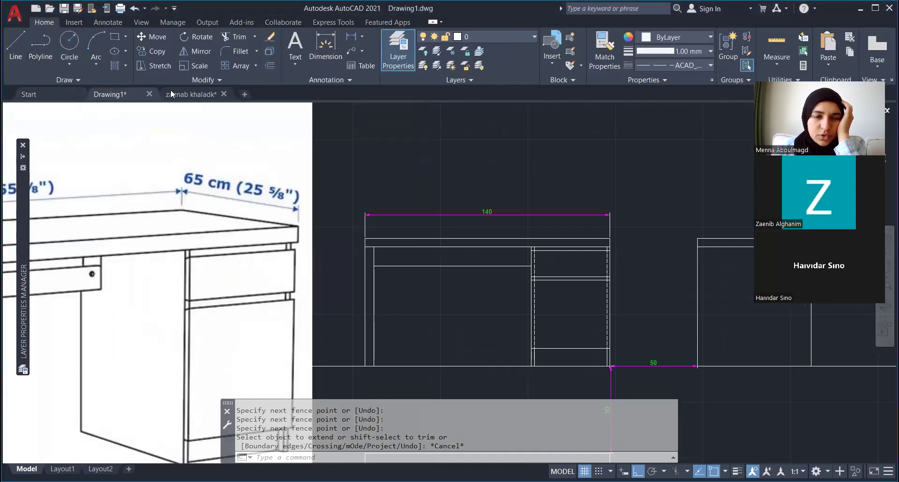
scroll(305, 235, down, 4)
scroll(305, 235, down, 1)
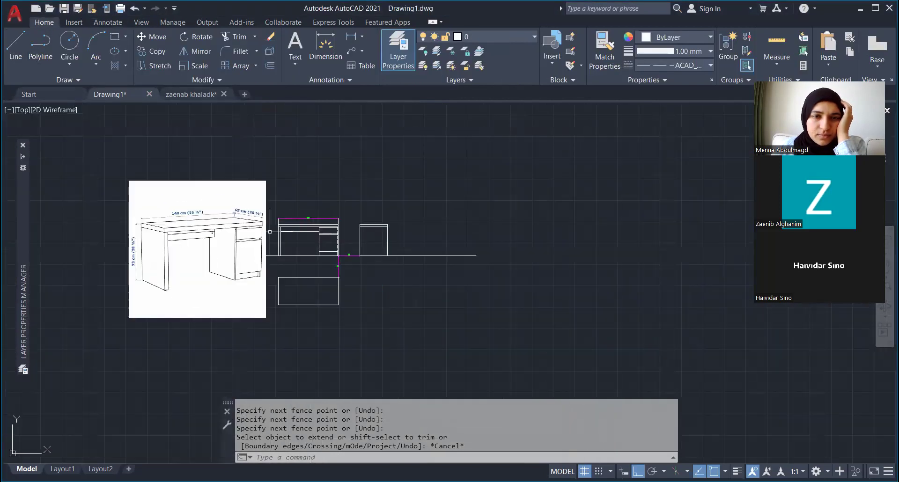
scroll(371, 234, up, 3)
scroll(525, 247, down, 2)
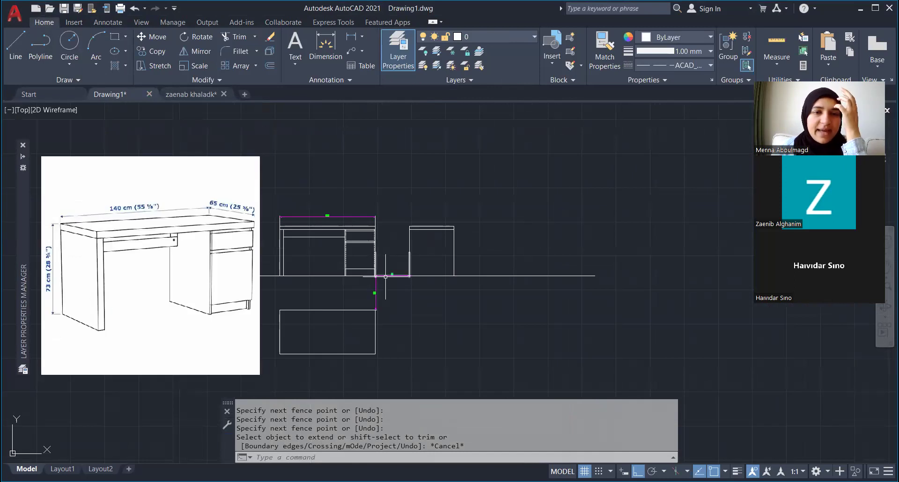
scroll(391, 268, up, 2)
- Zoom on the side elevation and trace the desk's leg and desktop edges on the reference
scroll(585, 240, down, 2)
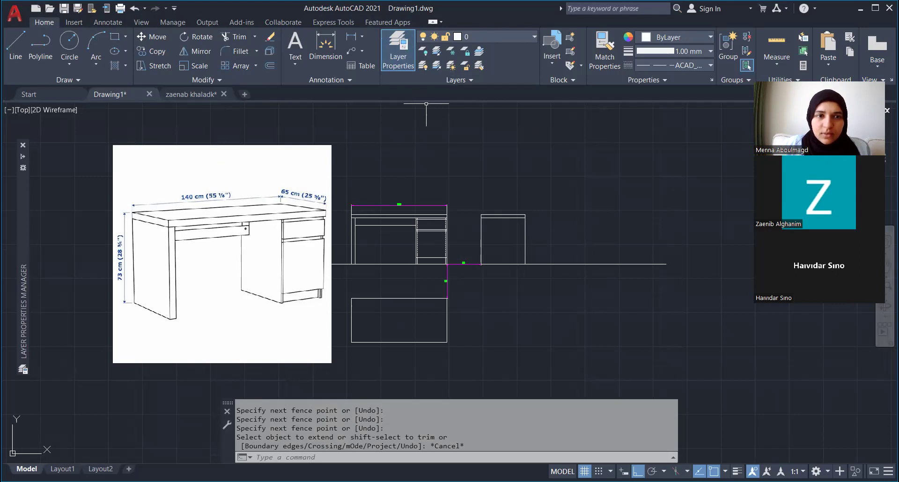
mouse_move(176, 227)
mouse_down()
mouse_move(177, 324)
mouse_move(128, 304)
mouse_up()
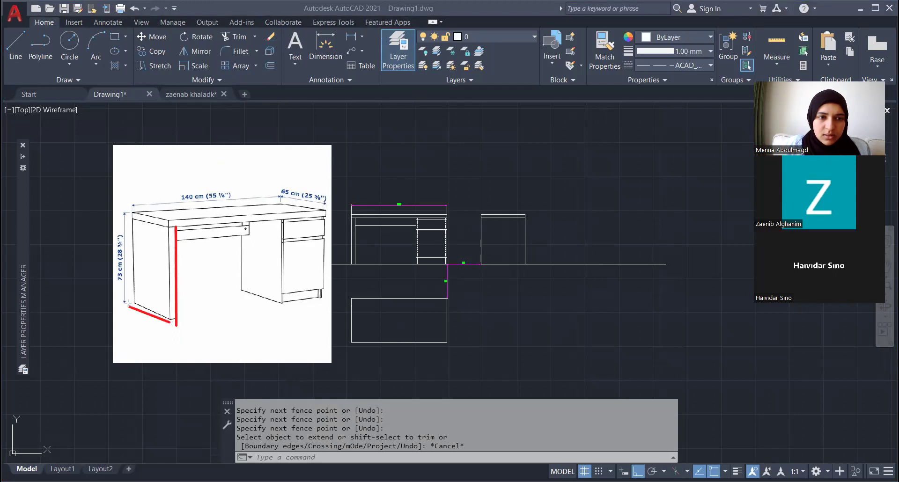
drag(167, 222, 117, 213)
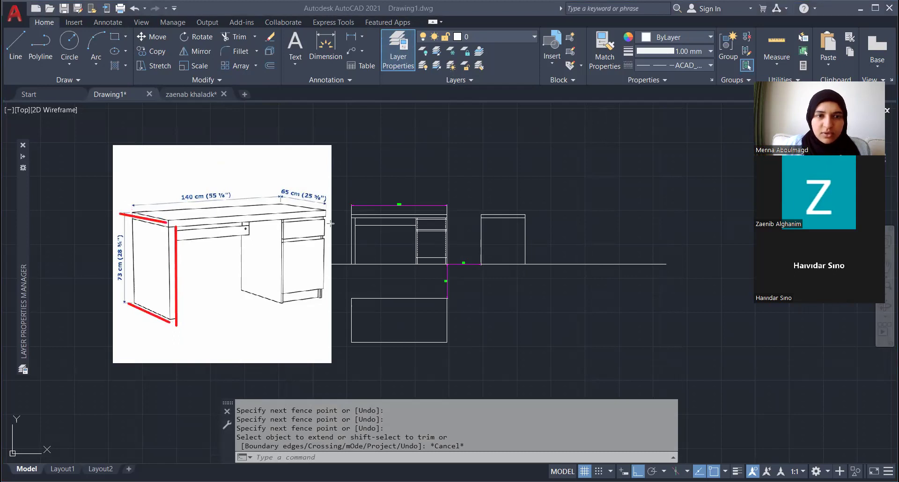
drag(328, 219, 285, 224)
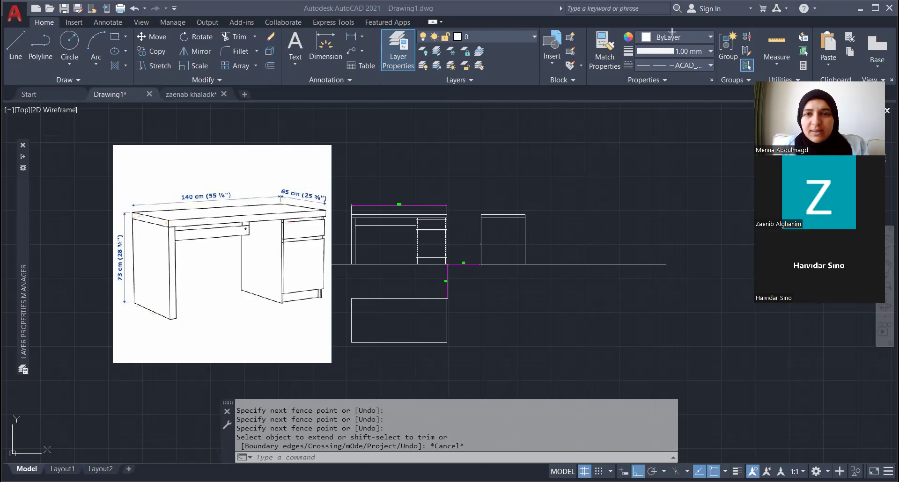
scroll(466, 248, up, 2)
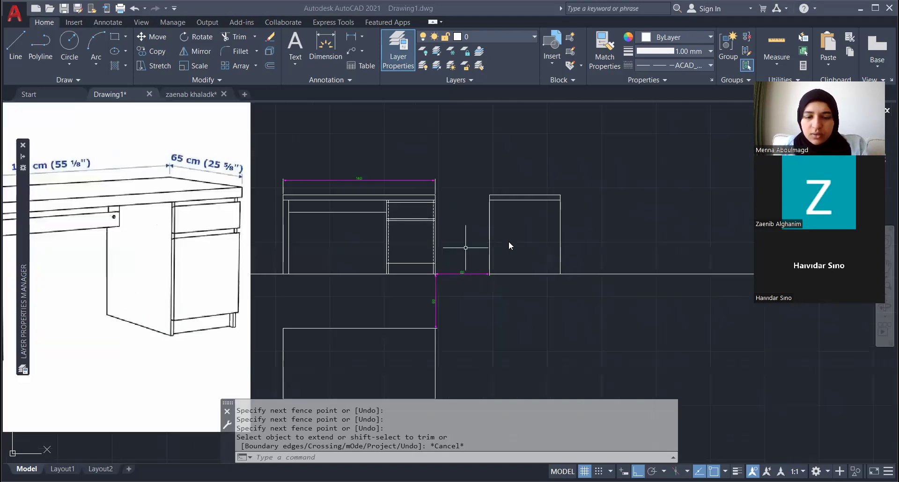
- Draw a guide line from the front view's drawer edge to the side view's right edge, resetting the linetype to default
scroll(573, 193, up, 4)
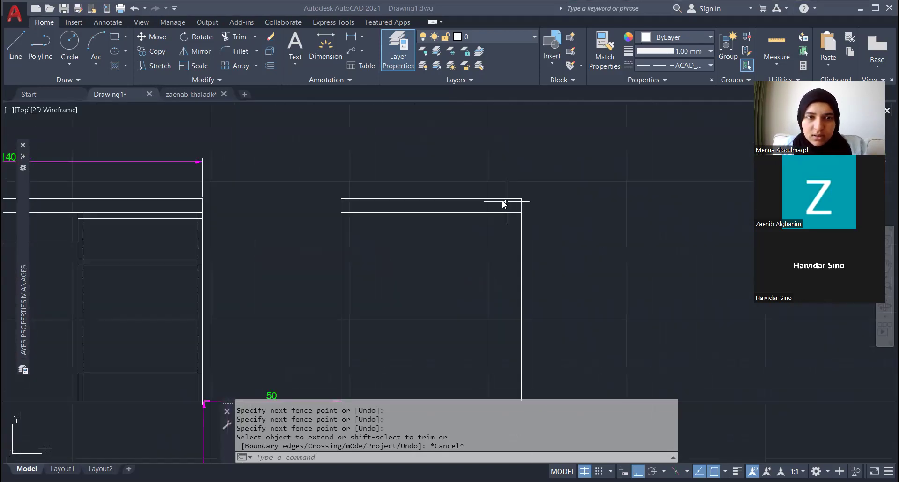
key(Escape)
text(l)
key(Return)
click(202, 217)
click(521, 219)
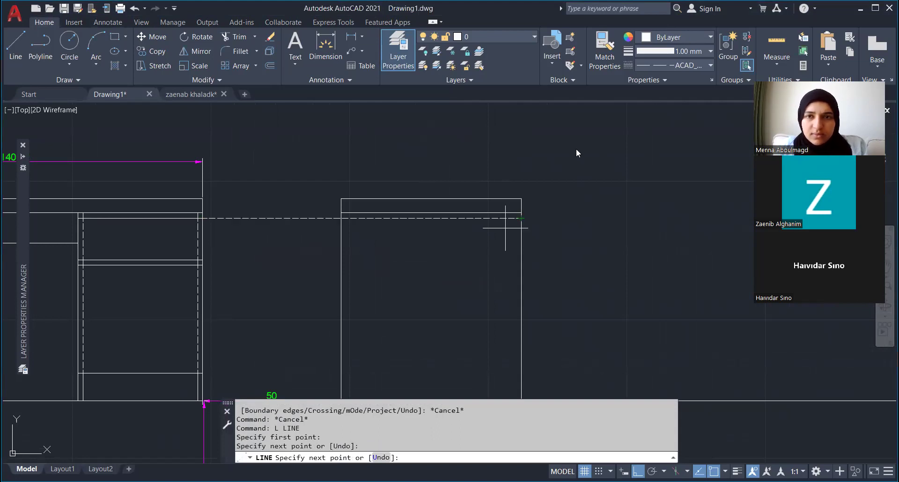
click(674, 65)
click(665, 75)
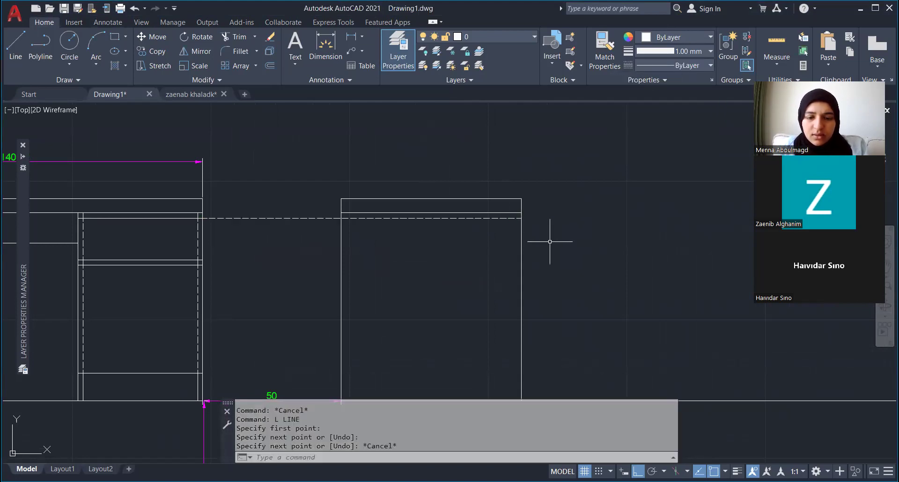
- Draw a 1.8-unit line left from the side view's right edge, then drop it straight down
text(l)
key(Return)
click(521, 218)
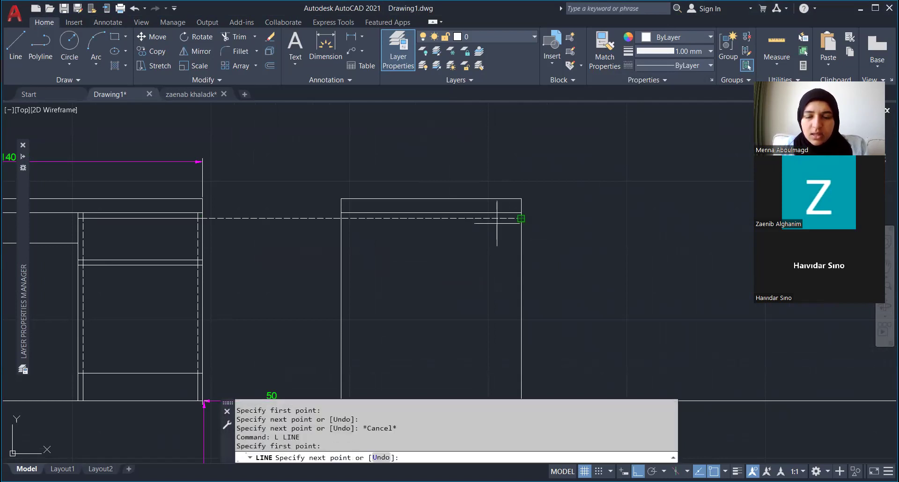
text(1.8)
key(Return)
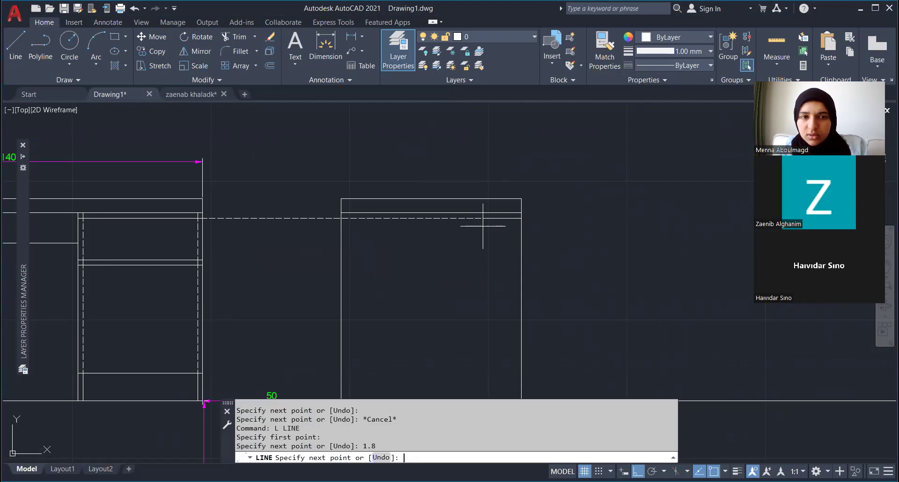
click(516, 279)
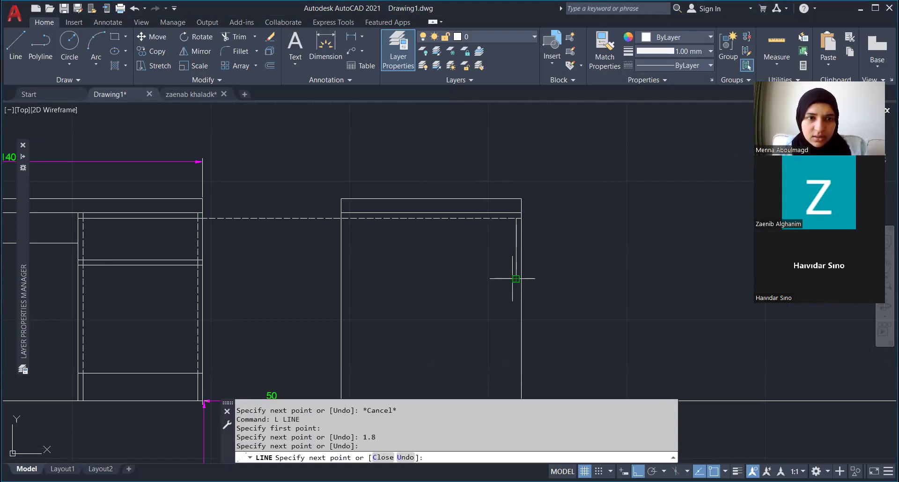
key(Escape)
- Draw a horizontal line across the side view, then delete it as unwanted
text(l)
key(Return)
click(203, 259)
click(521, 260)
click(521, 260)
key(Escape)
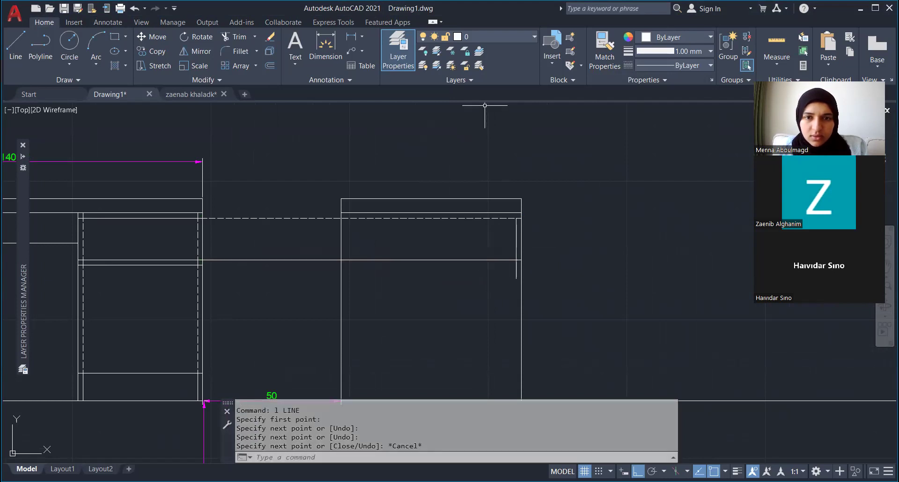
click(469, 260)
key(Delete)
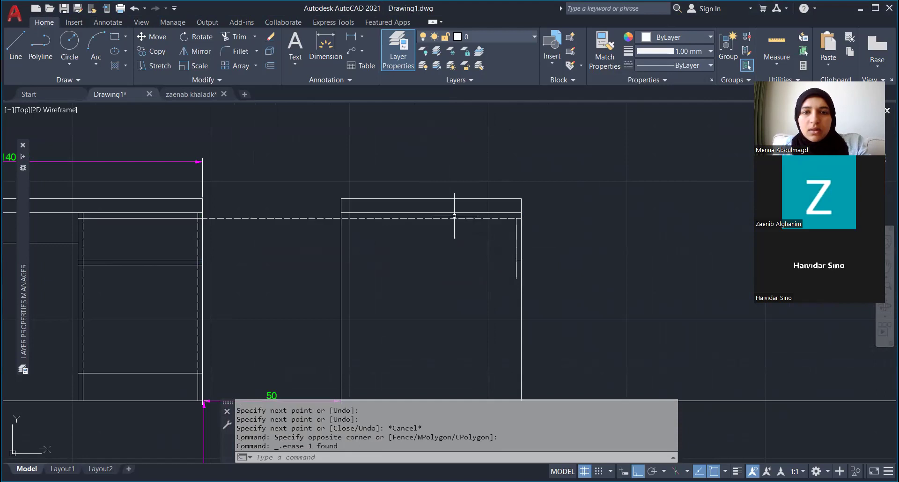
- Delete the long dashed guide line and cancel a started trim
click(453, 219)
key(Delete)
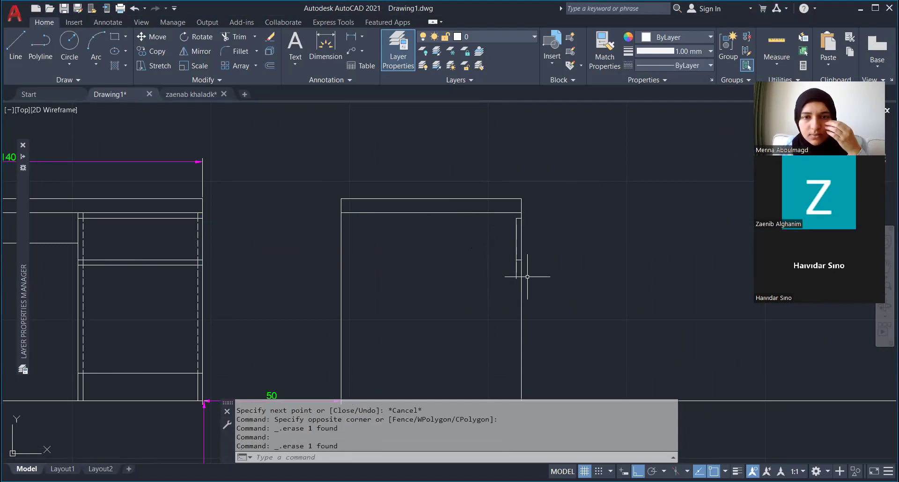
text(tr)
key(Return)
click(519, 261)
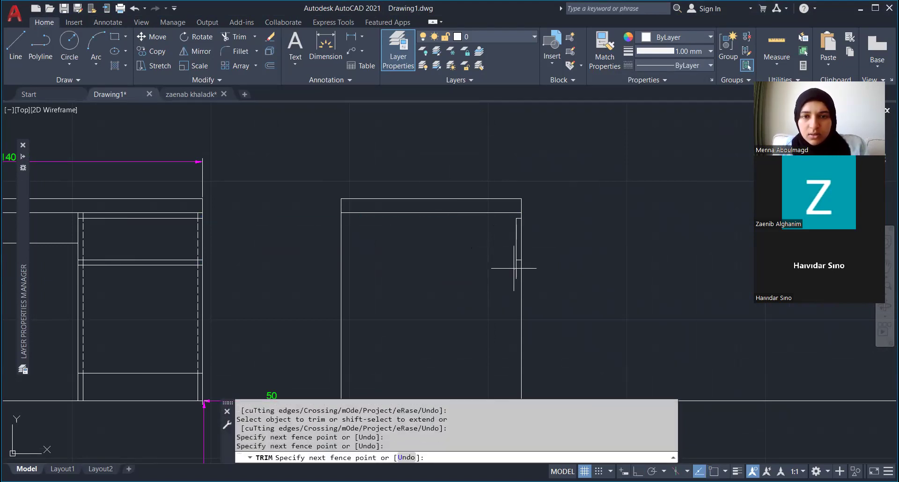
key(Escape)
- Join the three short drawer lines into one polyline and make it dashed
click(518, 264)
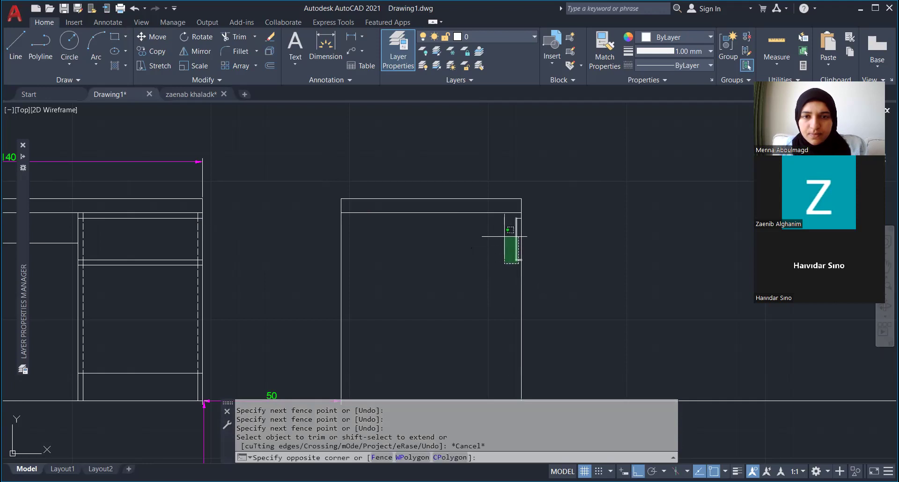
click(499, 213)
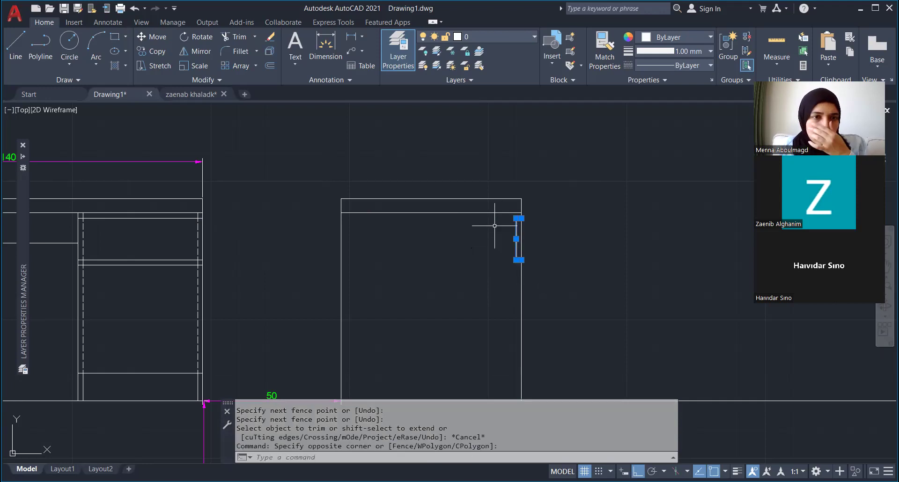
text(j)
key(Return)
click(517, 239)
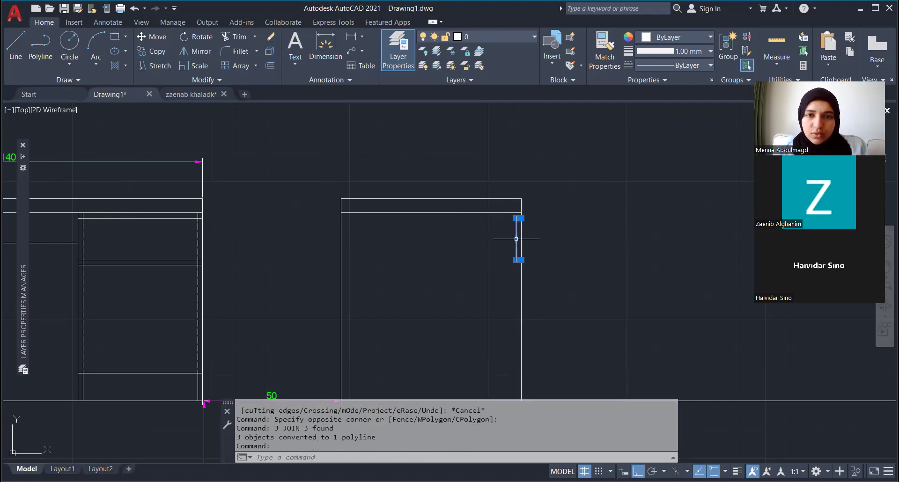
click(680, 65)
key(Escape)
key(Escape)
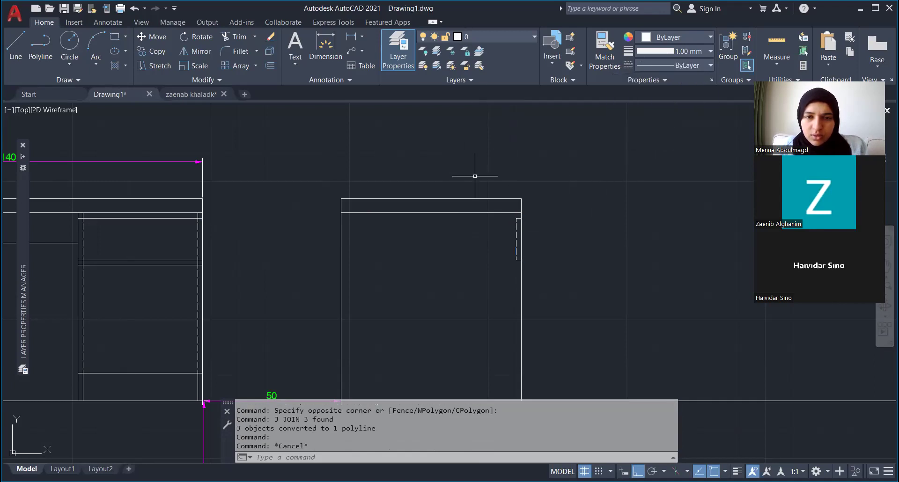
- Draw a horizontal line across the side elevation starting from its drawer edge
scroll(475, 176, down, 2)
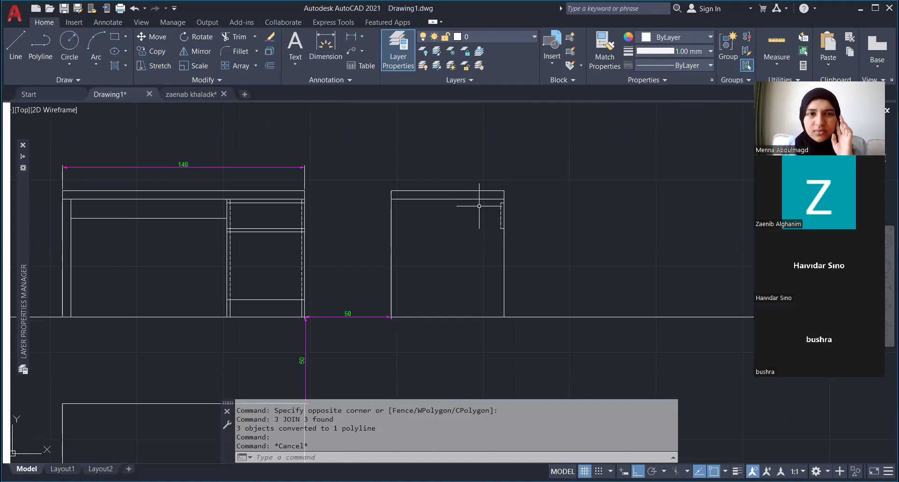
scroll(345, 217, up, 2)
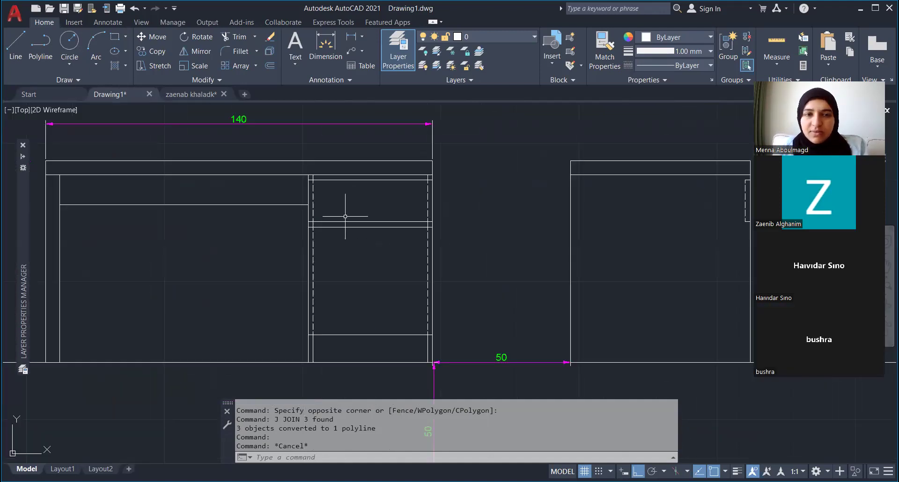
scroll(262, 227, down, 2)
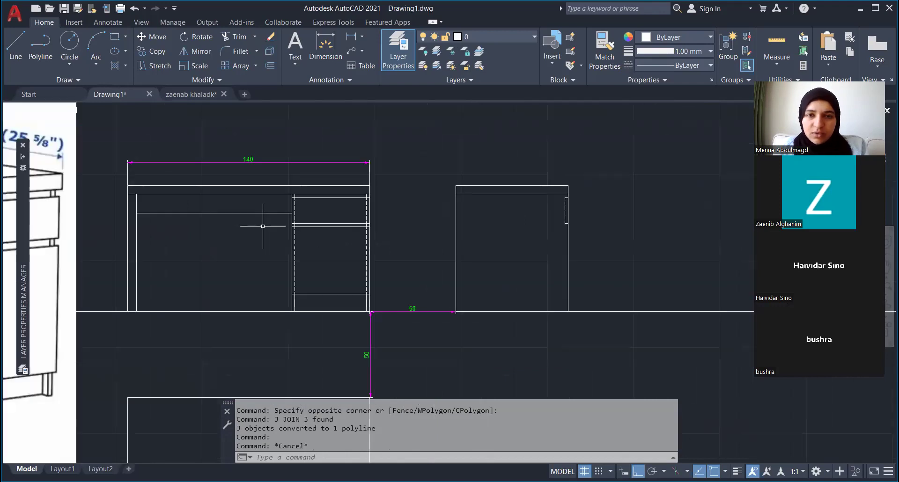
text(l)
key(Return)
click(566, 224)
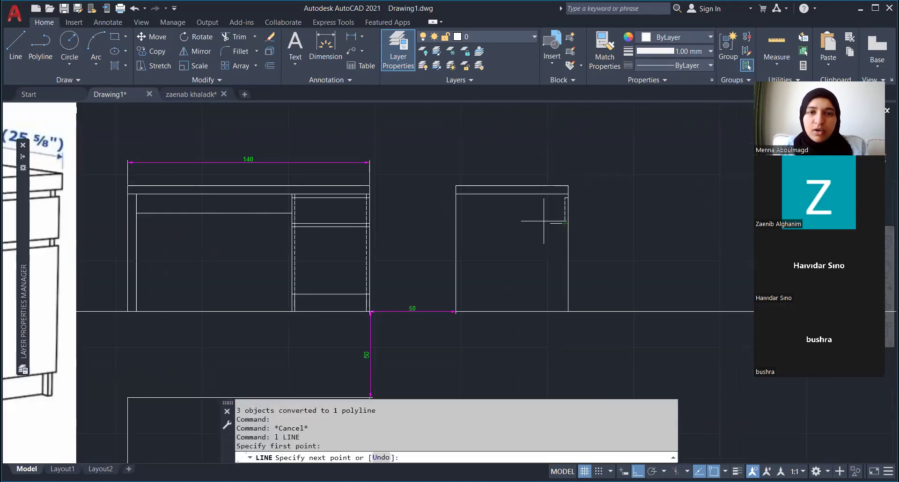
key(Escape)
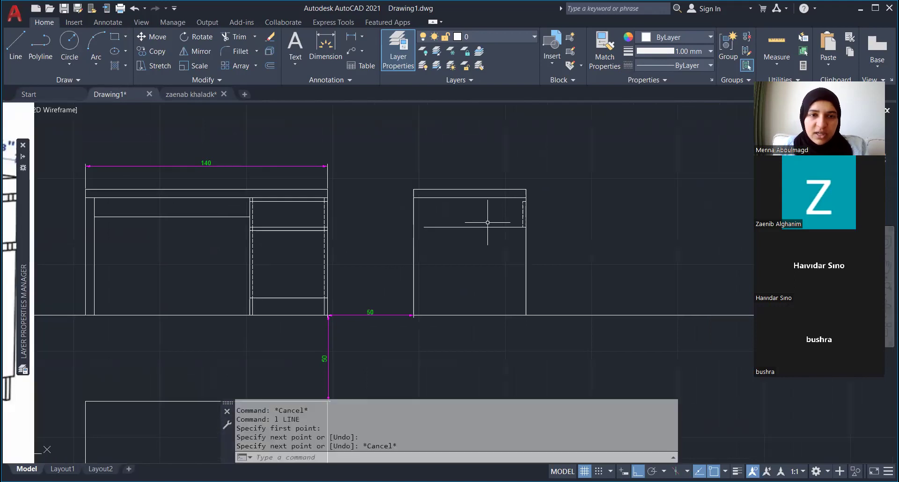
- Zoom back in on the side view and start another line
scroll(352, 246, down, 5)
scroll(277, 242, up, 4)
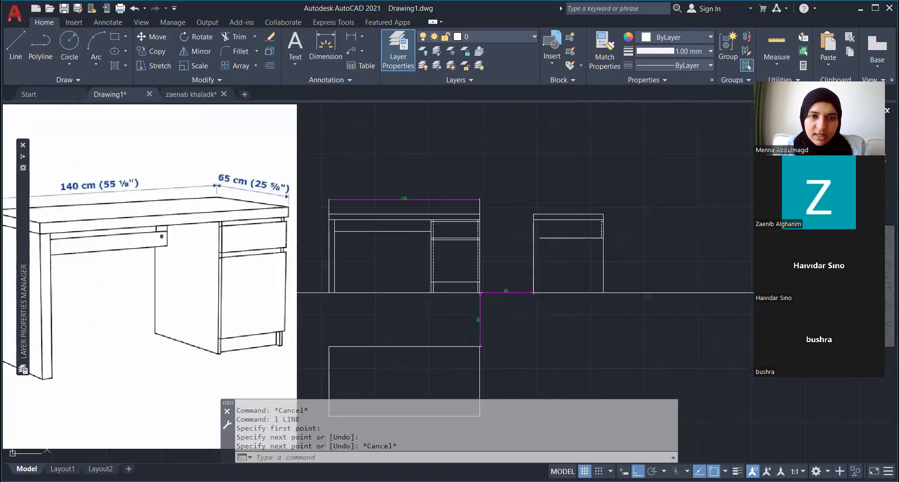
scroll(299, 244, down, 2)
scroll(314, 244, up, 2)
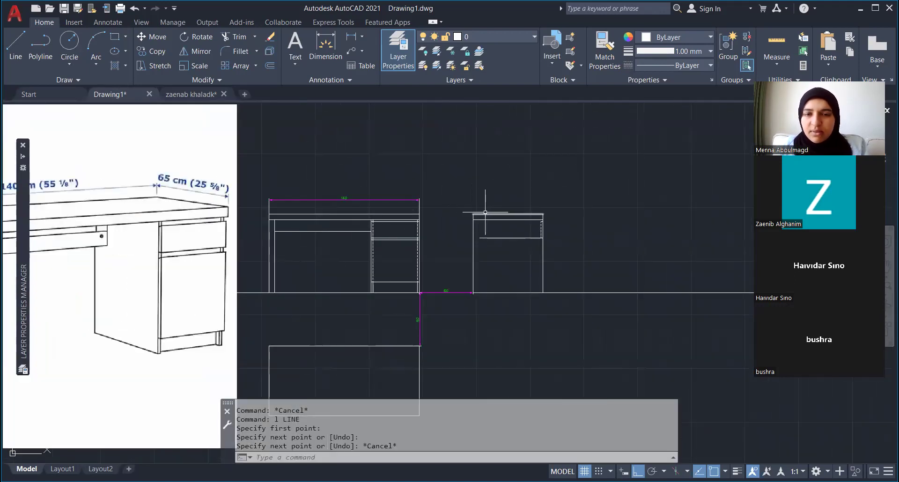
scroll(496, 215, down, 2)
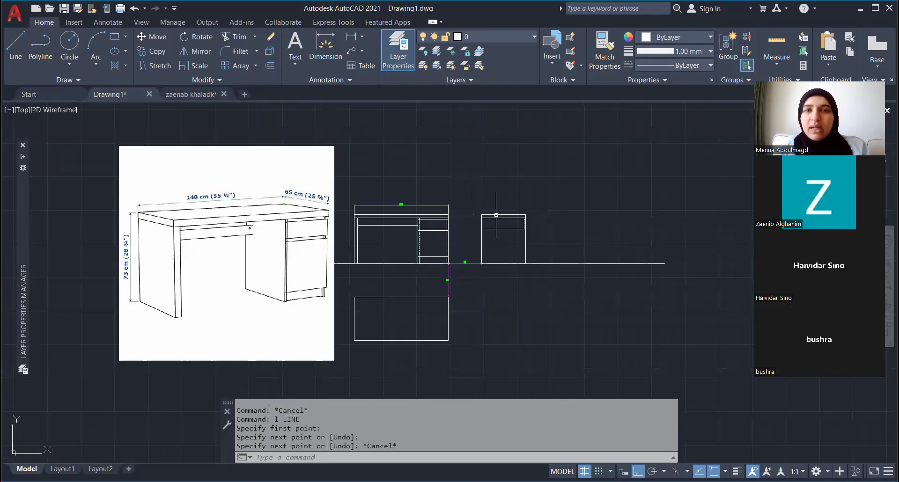
text(L)
key(Return)
scroll(515, 216, up, 4)
scroll(543, 212, up, 2)
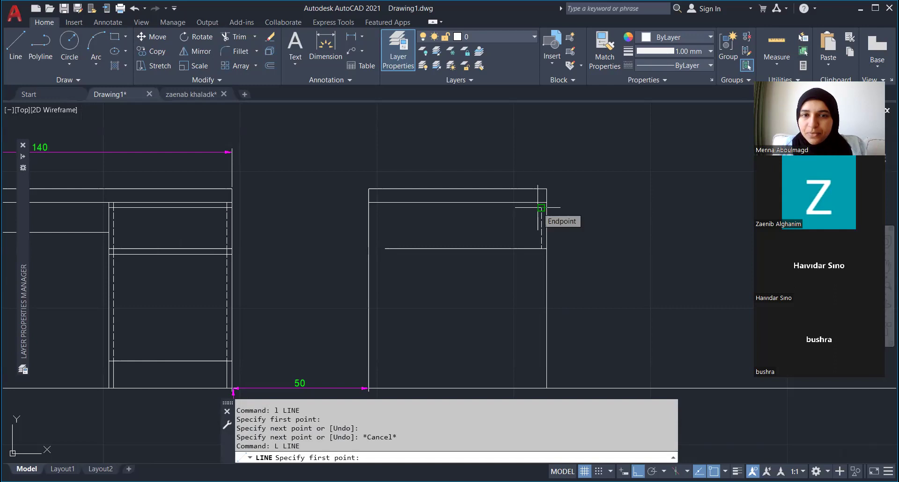
- Draw the drawer's top edge under the desktop and its left edge down to the drawer bottom
click(542, 208)
click(383, 208)
click(383, 249)
key(Escape)
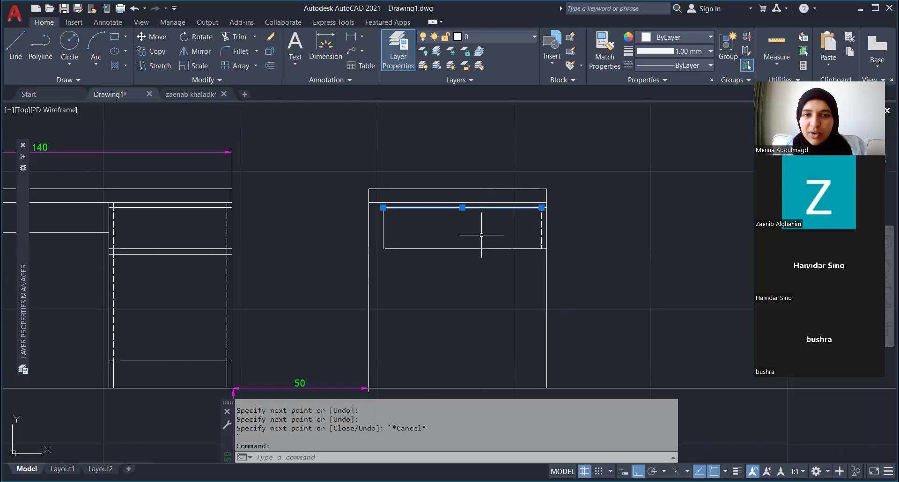
- Trim the overshooting top of the drawer's left edge, restoring the accidentally trimmed bottom line
text(tr)
key(Return)
mouse_move(391, 243)
mouse_down()
mouse_move(392, 263)
mouse_move(387, 241)
mouse_move(393, 254)
mouse_up()
key(ctrl+z)
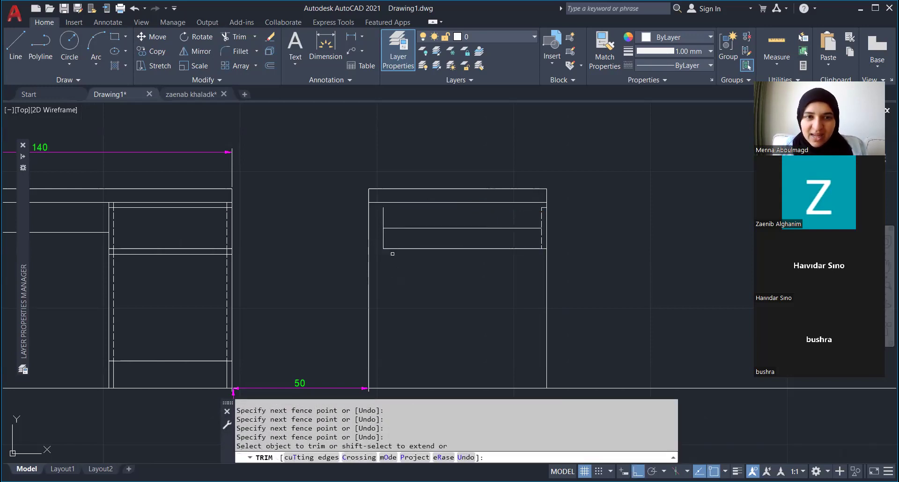
click(383, 219)
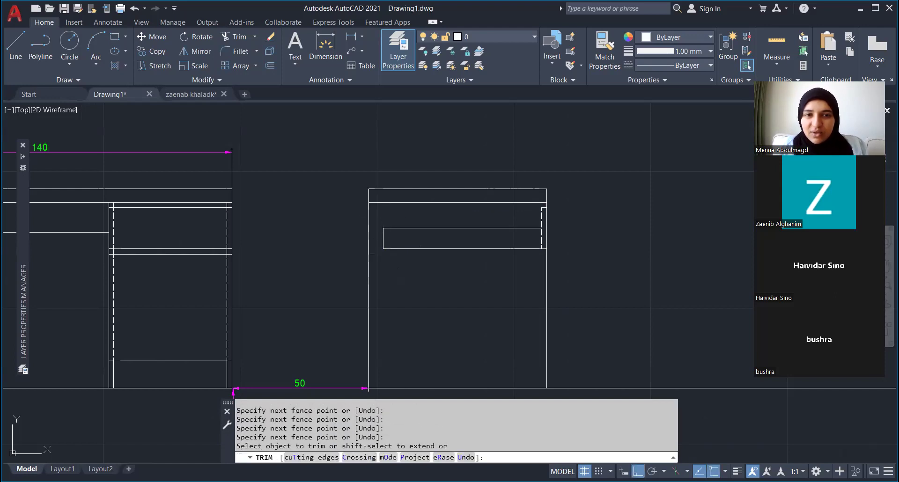
key(Escape)
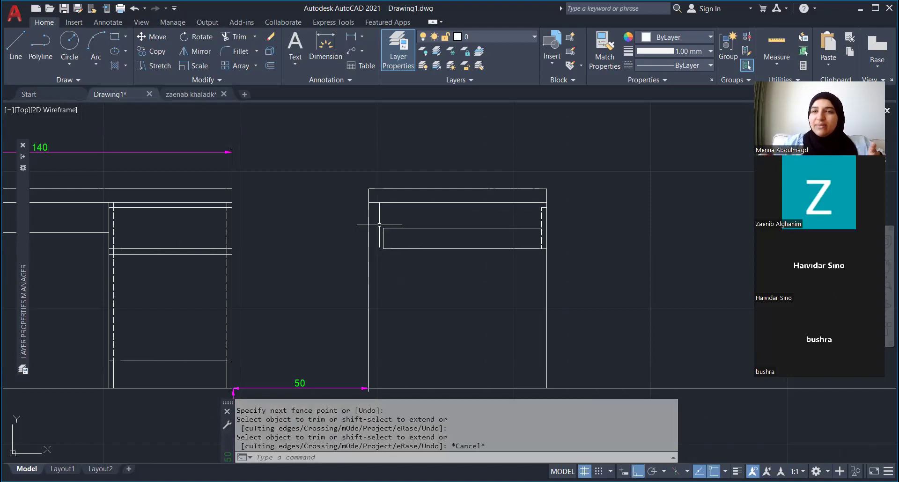